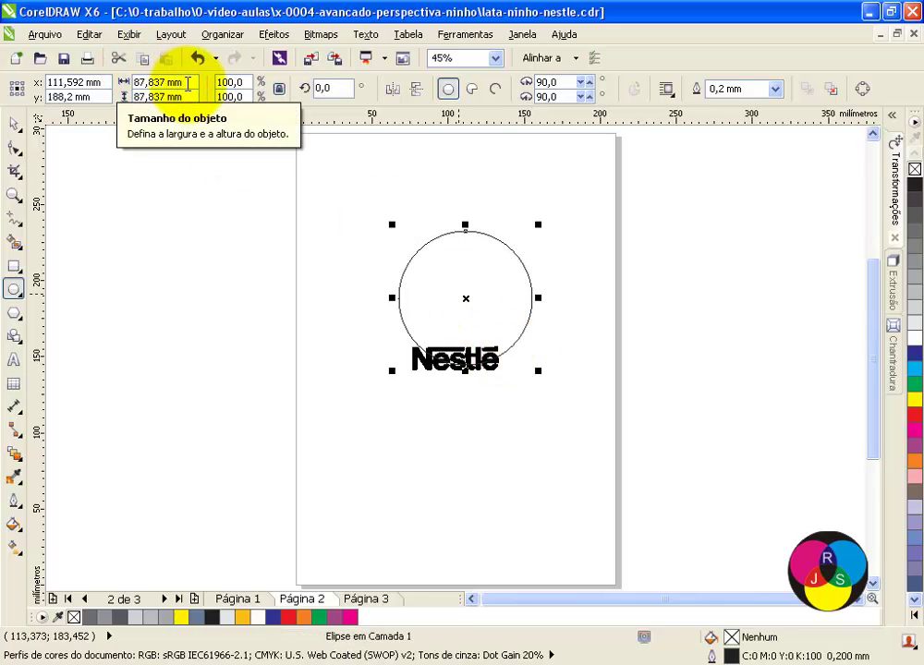
Resize the circle to 80 mm in diameter and centre it on the page around the Nestlé lettering.
{"action": "left_click_drag", "start_coordinate": [189, 84], "coordinate": [139, 82]}
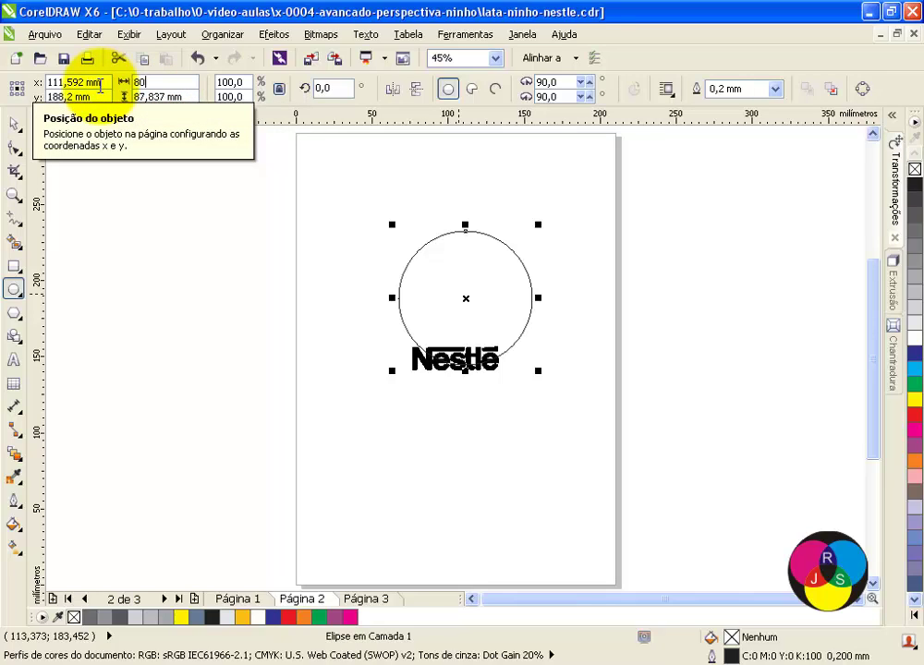
{"action": "key", "text": "Return"}
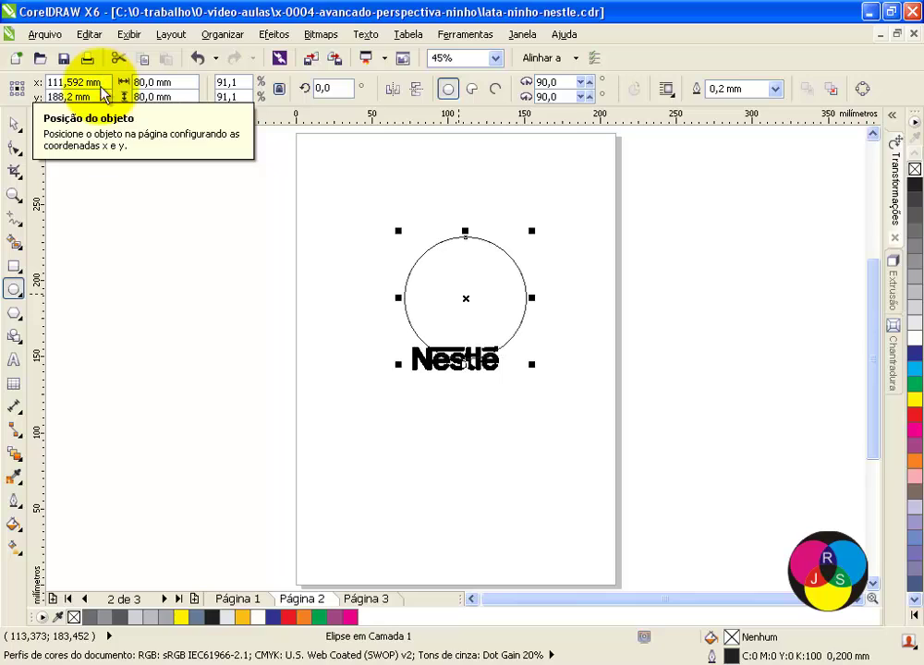
{"action": "left_click", "coordinate": [15, 125]}
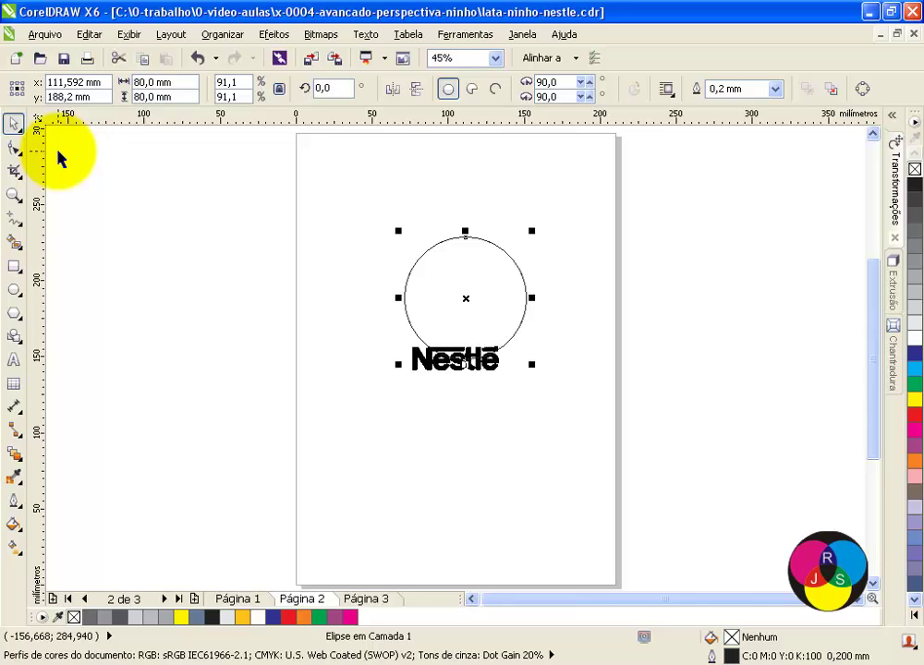
{"action": "key", "text": "p"}
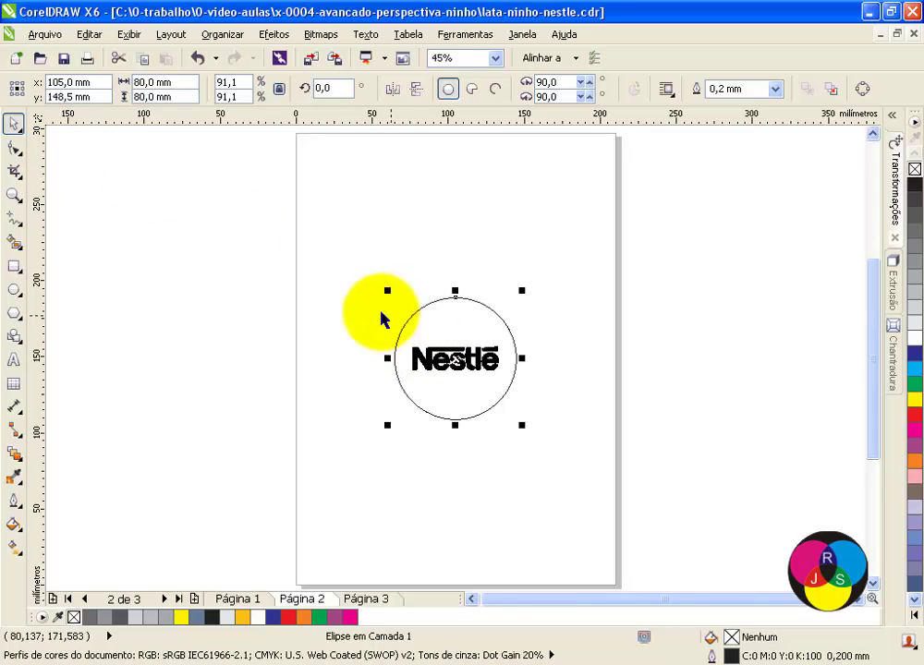
Flatten the circle and Nestlé lettering together to about 43.6 mm tall, and move them straight up toward the page's upper part.
{"action": "left_click_drag", "start_coordinate": [344, 265], "coordinate": [575, 457]}
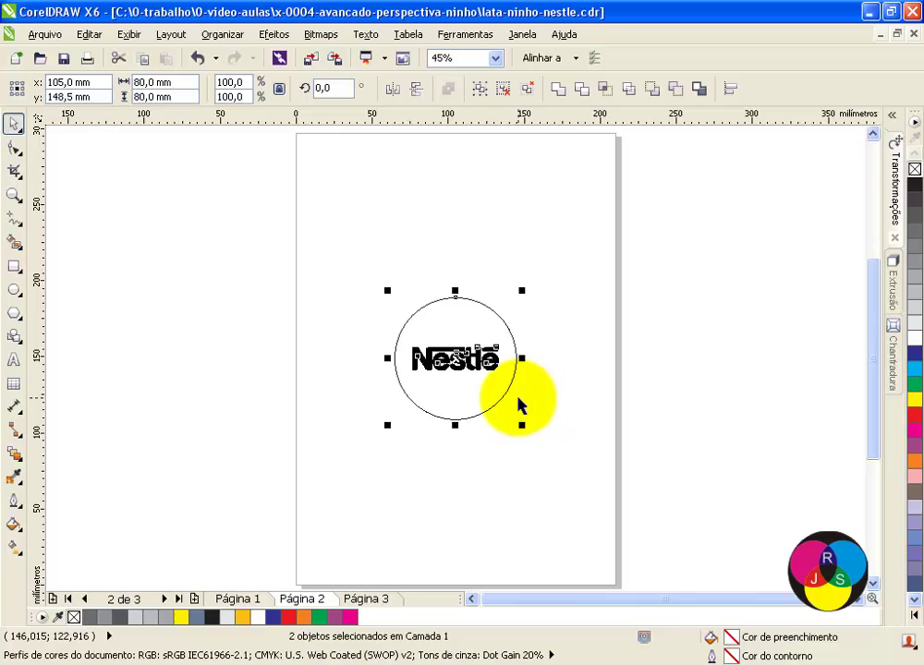
{"action": "left_click_drag", "start_coordinate": [455, 425], "coordinate": [456, 368]}
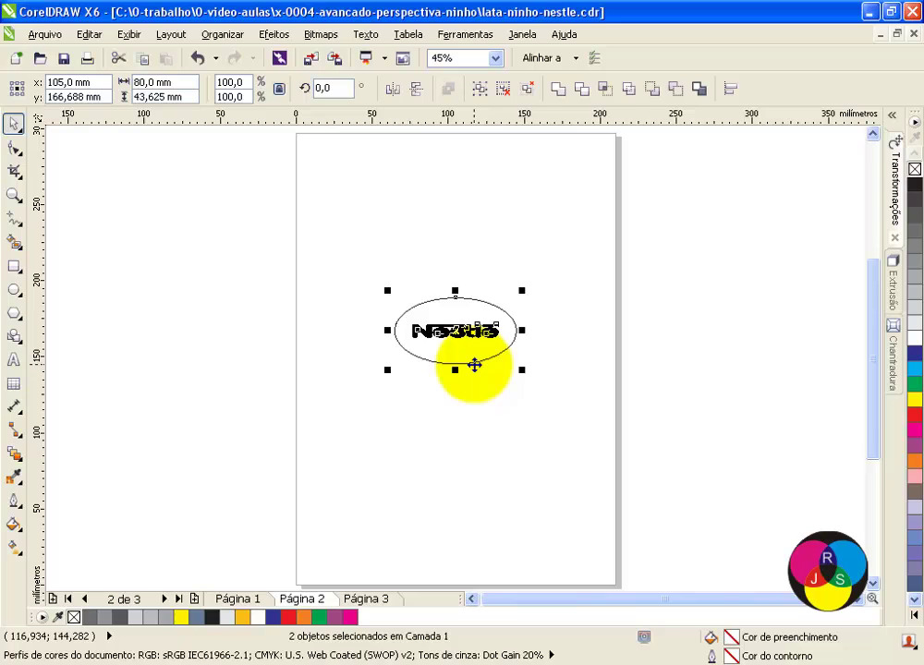
{"action": "left_click_drag", "start_coordinate": [470, 362], "coordinate": [470, 278]}
{"action": "left_click", "coordinate": [480, 296]}
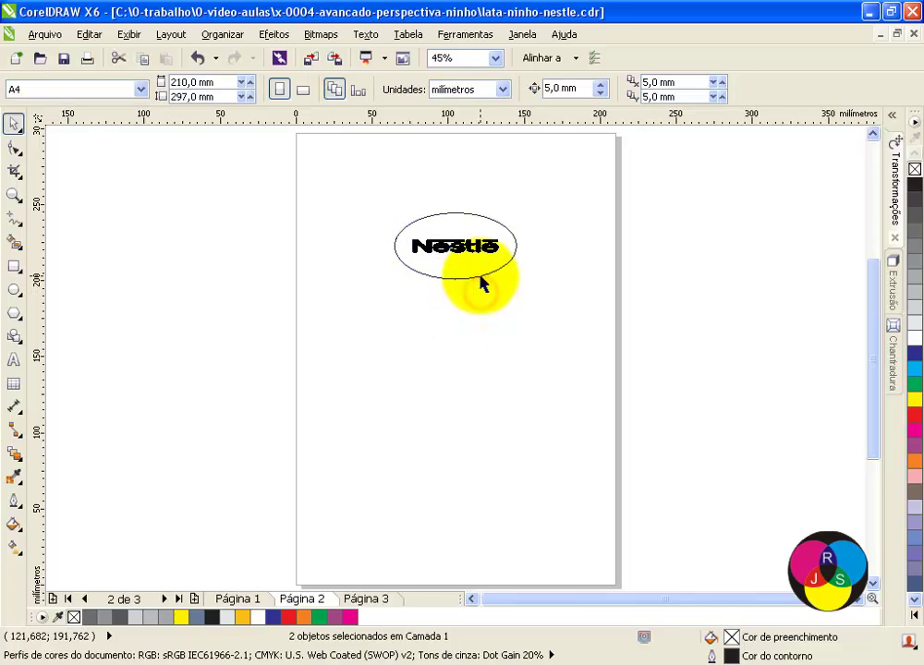
Create a slightly larger concentric copy of the ellipse, about 85.6 by 46.7 mm.
{"action": "left_click", "coordinate": [482, 285]}
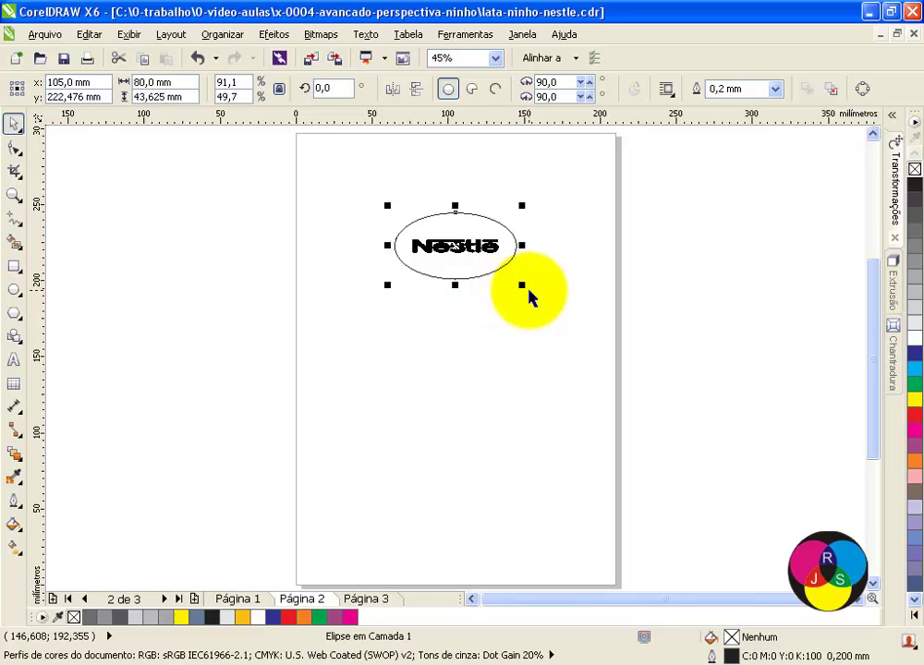
{"action": "left_click_drag", "start_coordinate": [524, 285], "coordinate": [526, 290]}
{"action": "left_click", "coordinate": [551, 328]}
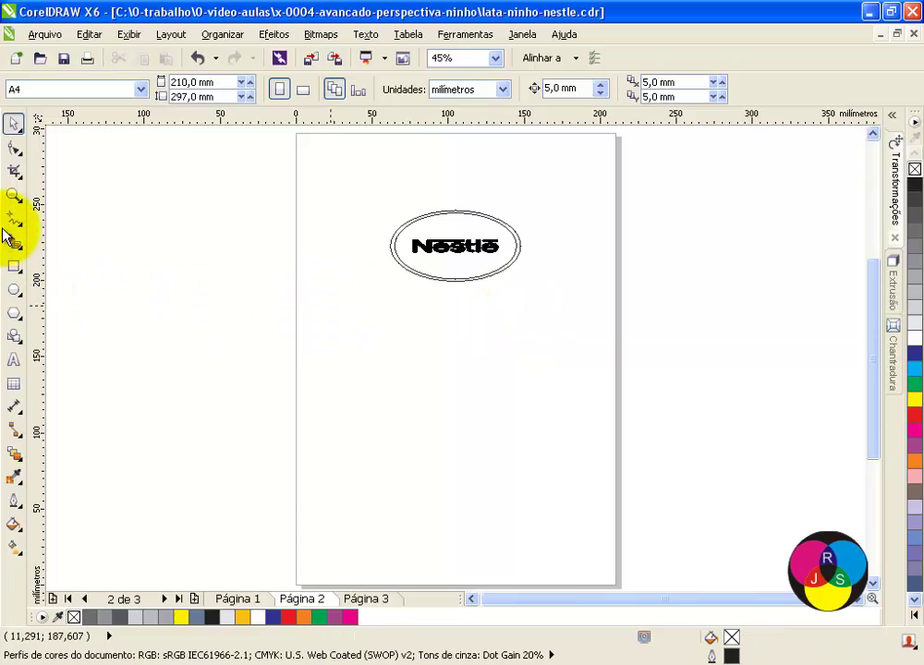
Duplicate the inner ellipse with the copy offset 5 mm straight down.
{"action": "left_click", "coordinate": [15, 196]}
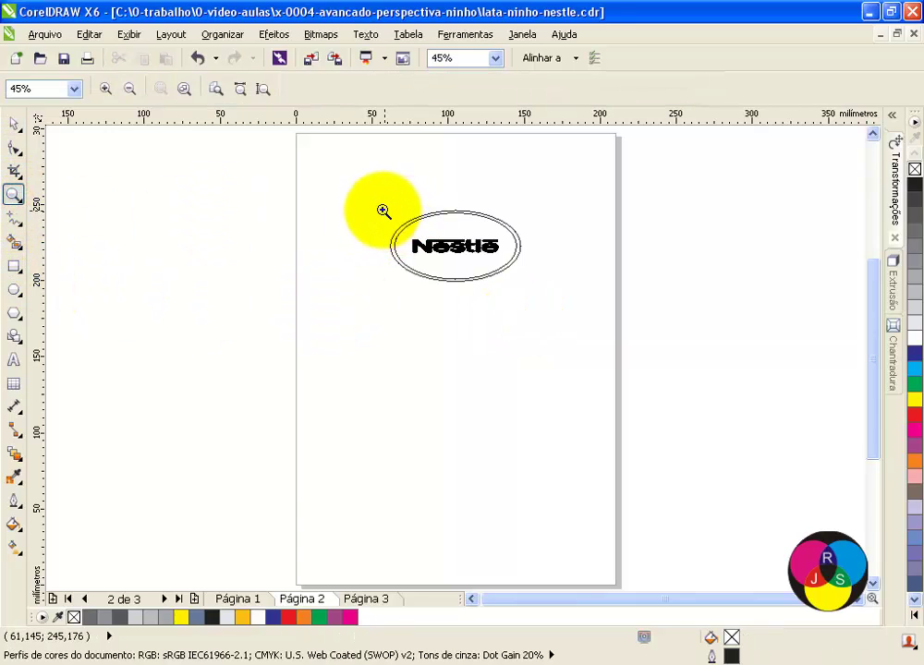
{"action": "left_click", "coordinate": [457, 248]}
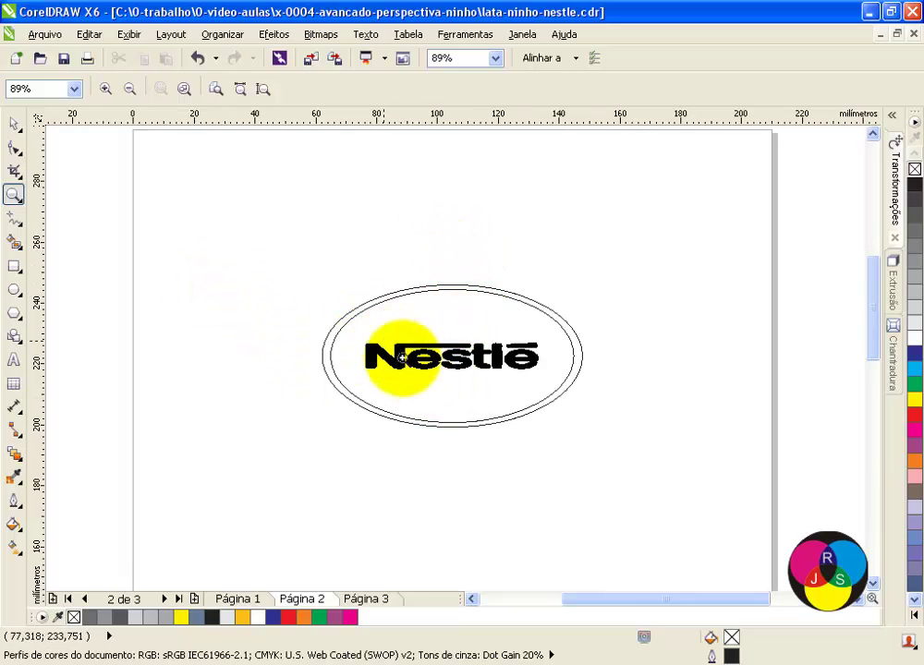
{"action": "left_click", "coordinate": [451, 381]}
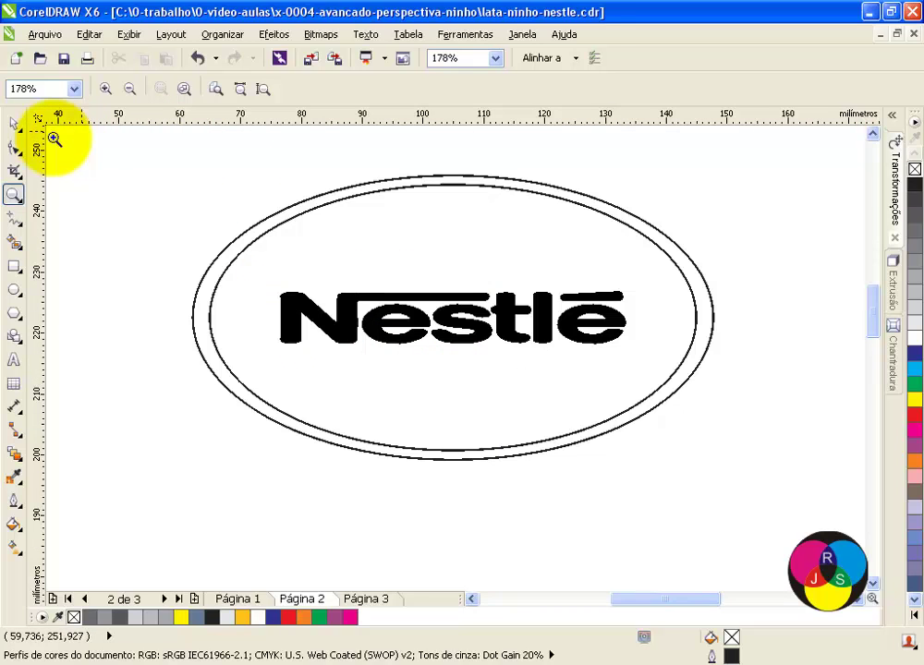
{"action": "left_click", "coordinate": [14, 124]}
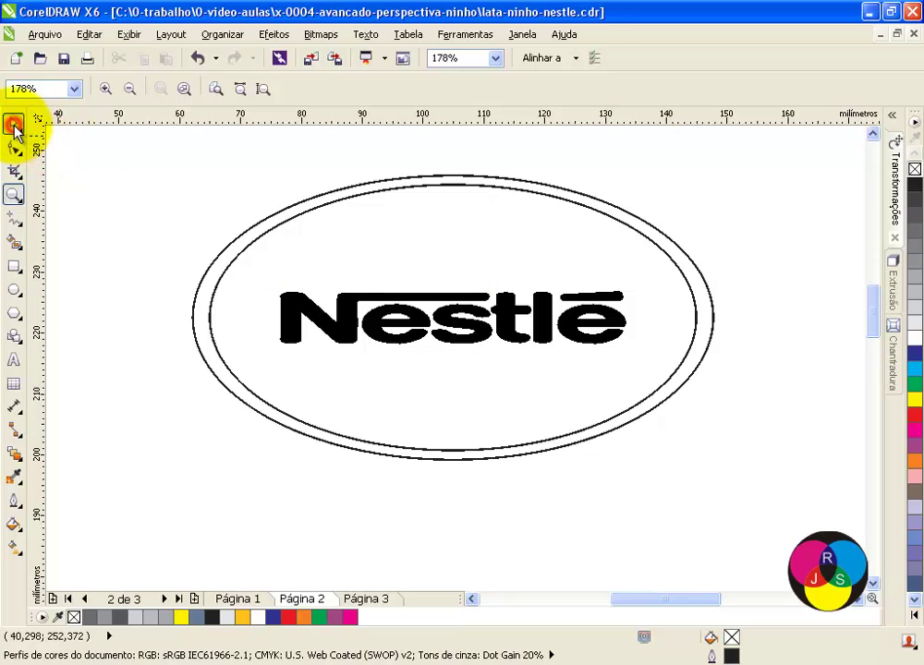
{"action": "left_click", "coordinate": [473, 451]}
{"action": "left_click", "coordinate": [481, 494]}
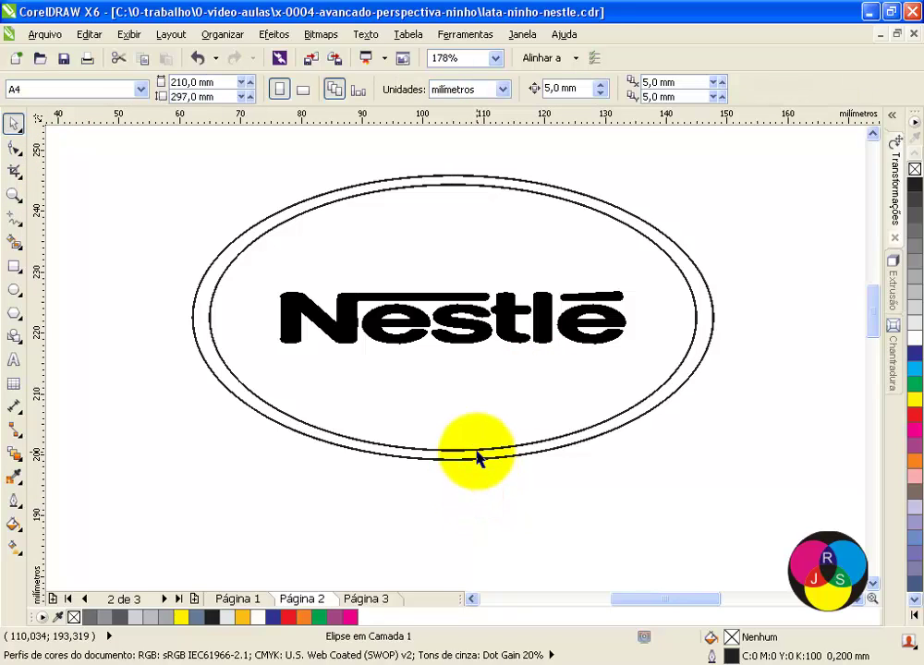
{"action": "left_click", "coordinate": [477, 458]}
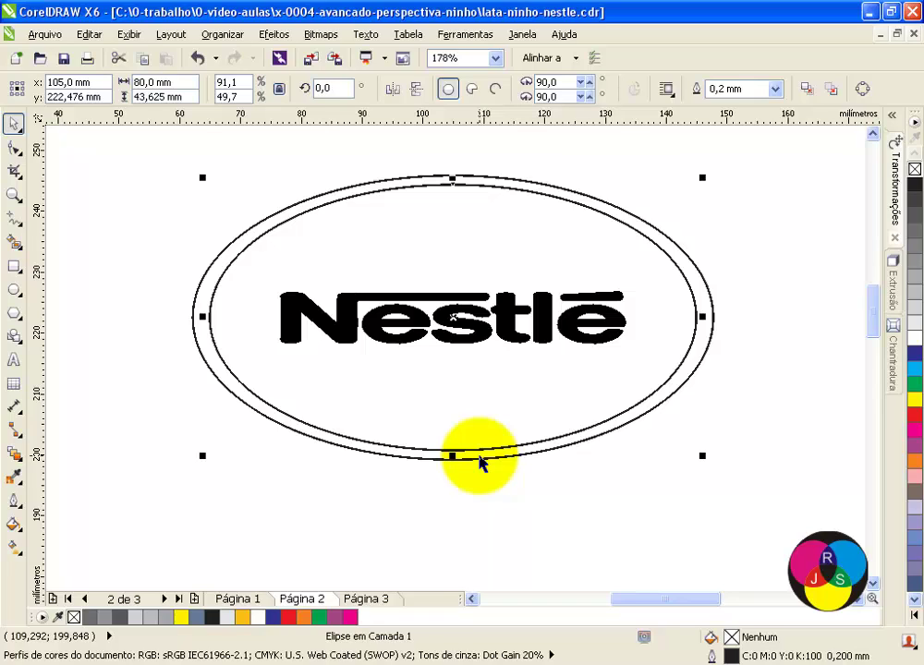
{"action": "key", "text": "Right"}
{"action": "key", "text": "Left"}
{"action": "key", "text": "Down"}
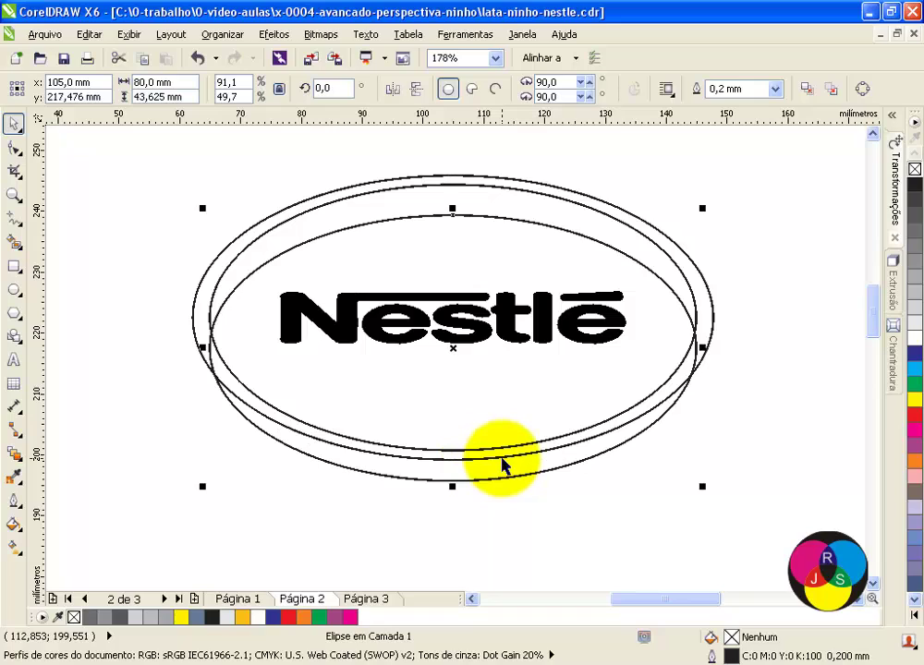
Move the inner ellipse's copy straight up until it sits about 2.2 mm below the original, leaving a thin upper crescent.
{"action": "key", "text": "Escape"}
{"action": "left_click", "coordinate": [504, 219]}
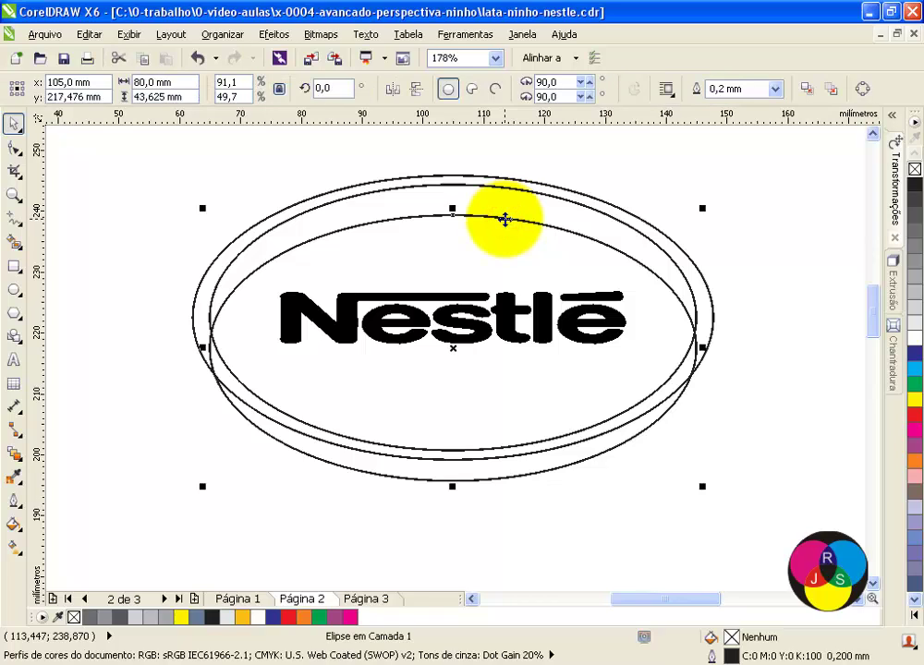
{"action": "key", "text": "Escape"}
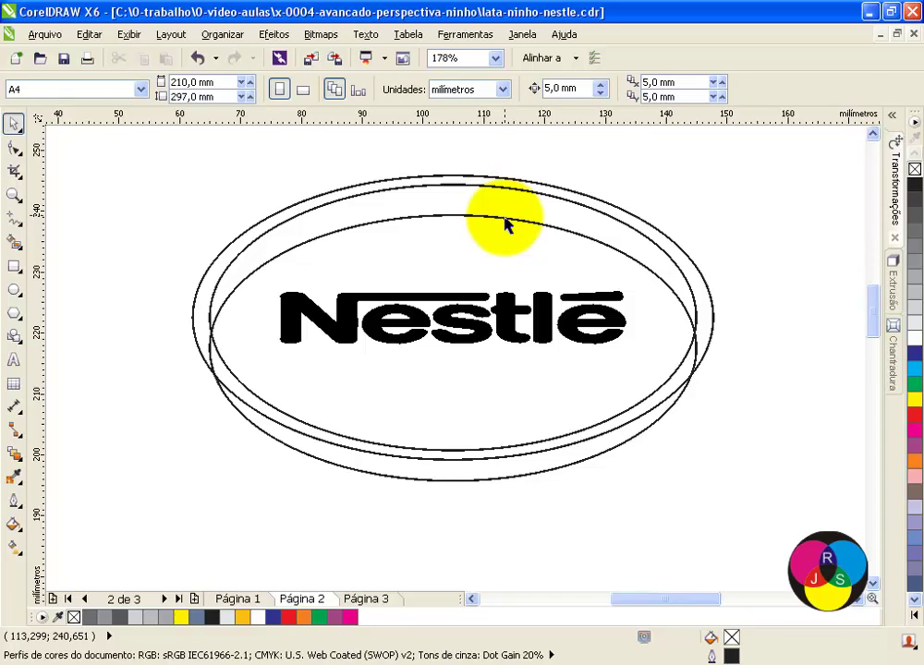
{"action": "left_click_drag", "start_coordinate": [505, 219], "coordinate": [504, 200]}
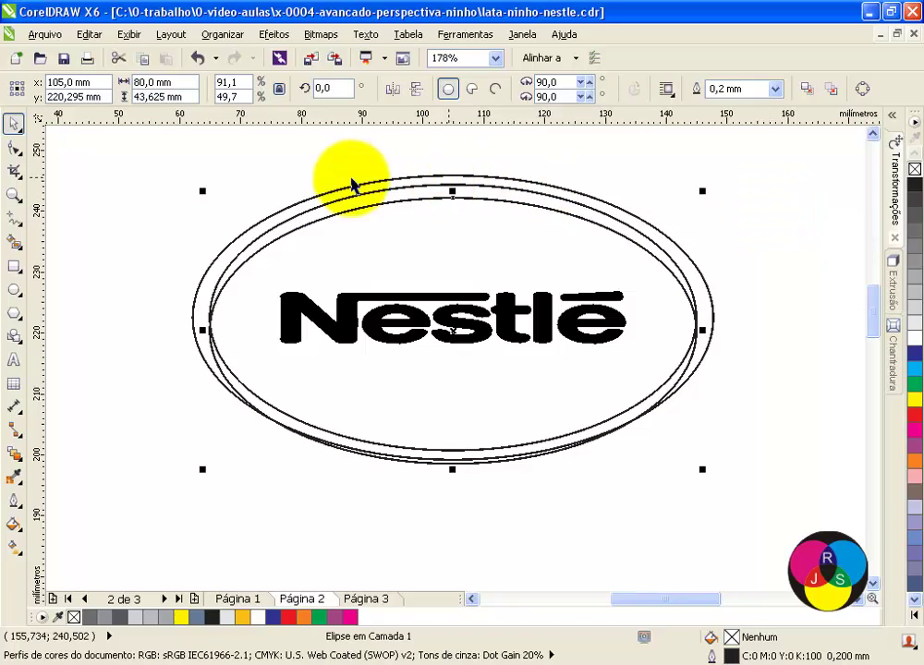
Use Smart Fill to create a blue-grey crescent between the tops of the inner ellipse and its shifted copy.
{"action": "left_click", "coordinate": [13, 243]}
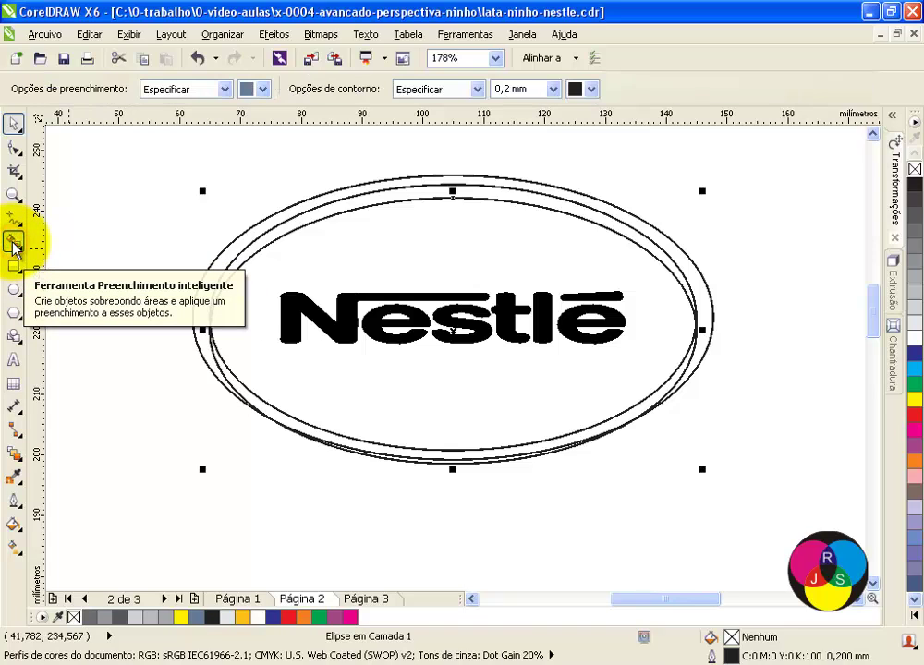
{"action": "left_click", "coordinate": [382, 198]}
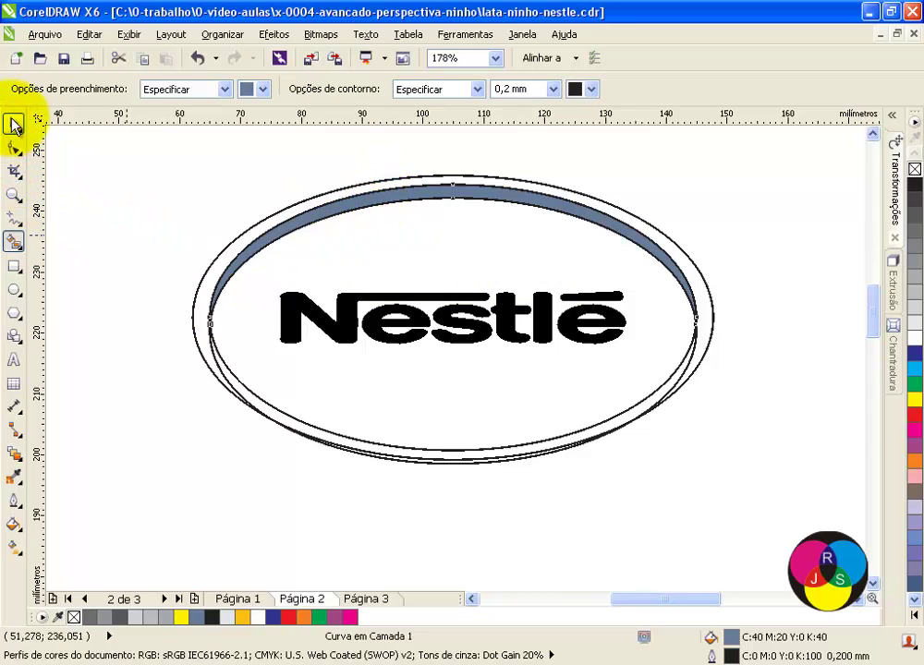
{"action": "left_click", "coordinate": [13, 125]}
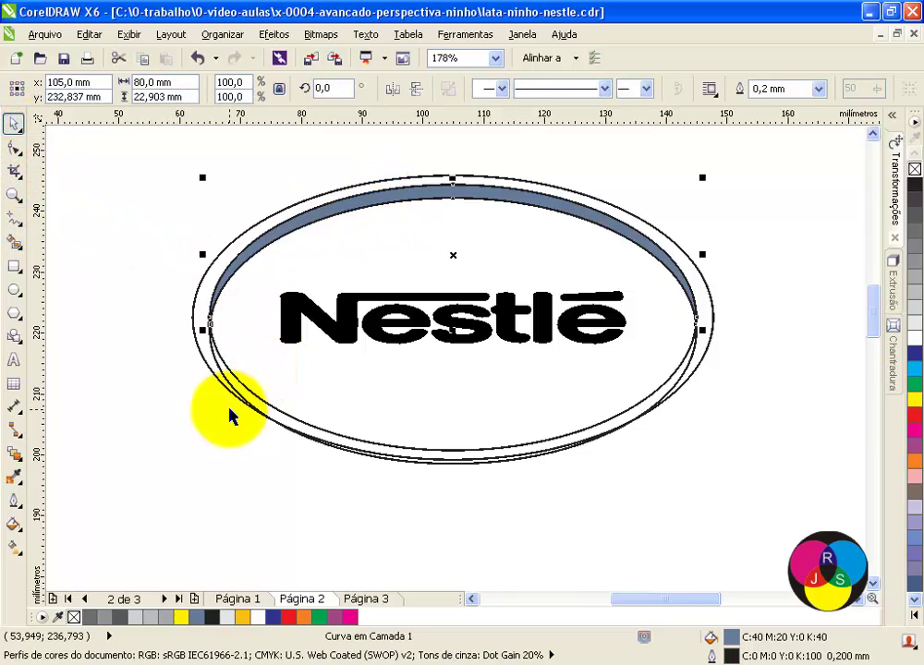
Pull the shifted copy of the inner ellipse away from the logo and delete it.
{"action": "left_click", "coordinate": [347, 178]}
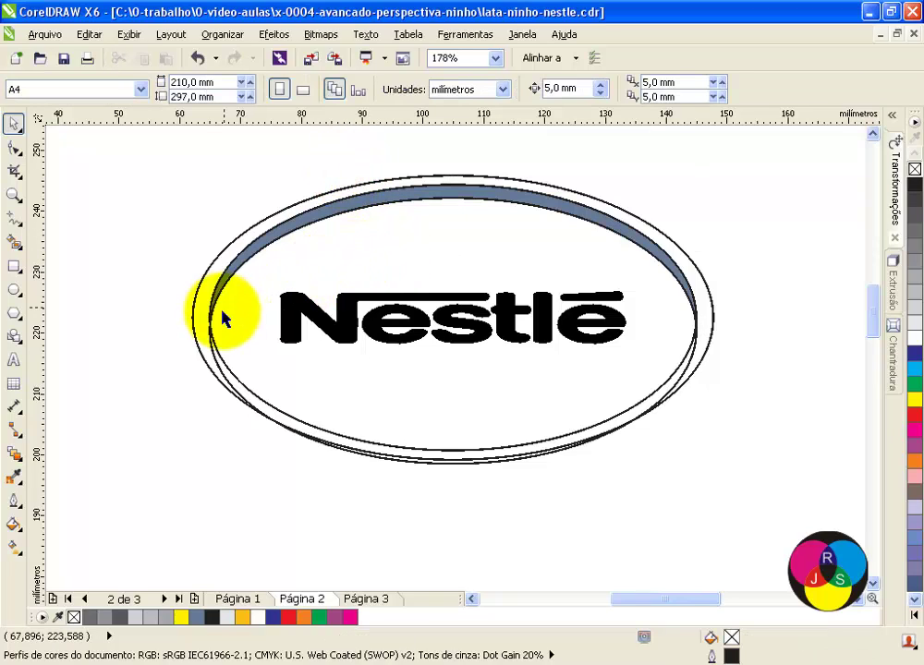
{"action": "left_click", "coordinate": [212, 352]}
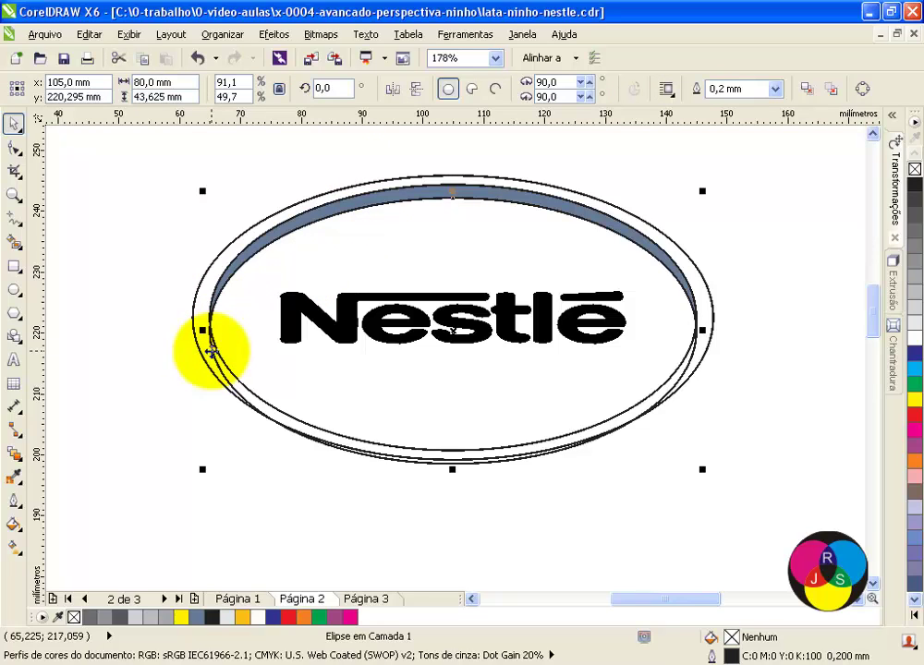
{"action": "left_click_drag", "start_coordinate": [211, 352], "coordinate": [696, 456]}
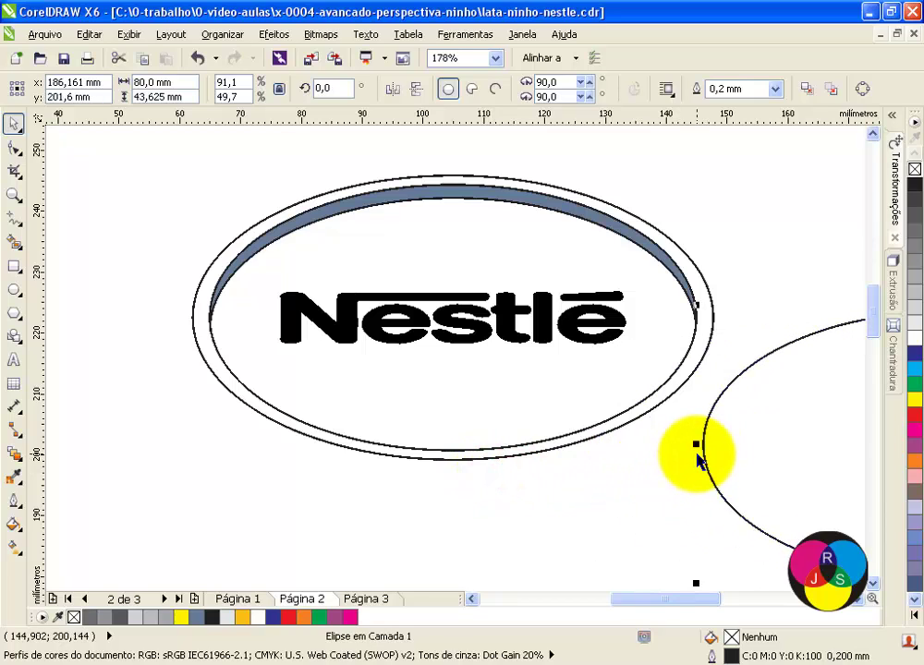
{"action": "key", "text": "Delete"}
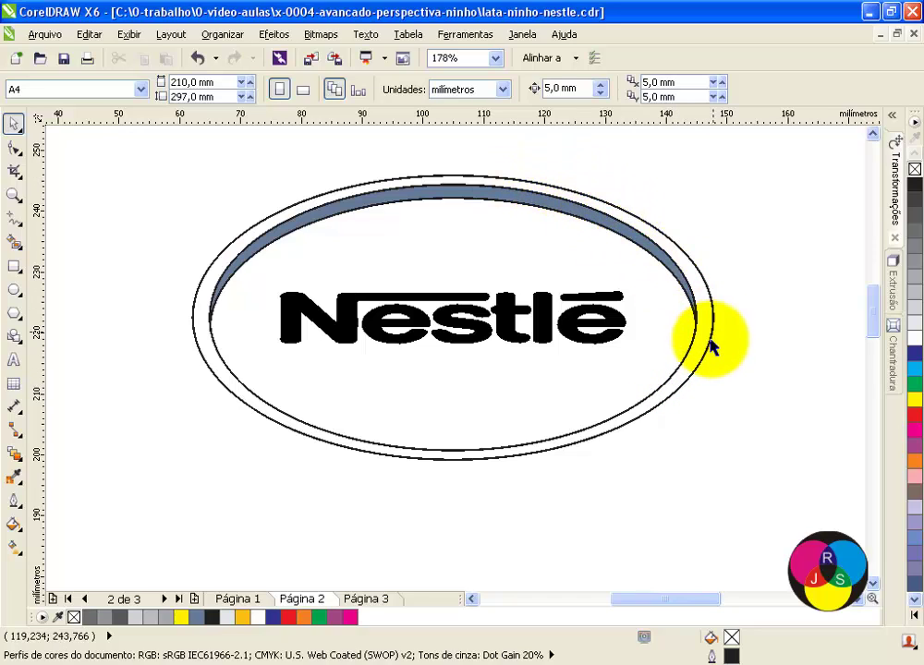
Shrink the outer ellipse about its centre to about 83 by 45.3 mm, closer to the inner ellipse.
{"action": "left_click", "coordinate": [694, 374]}
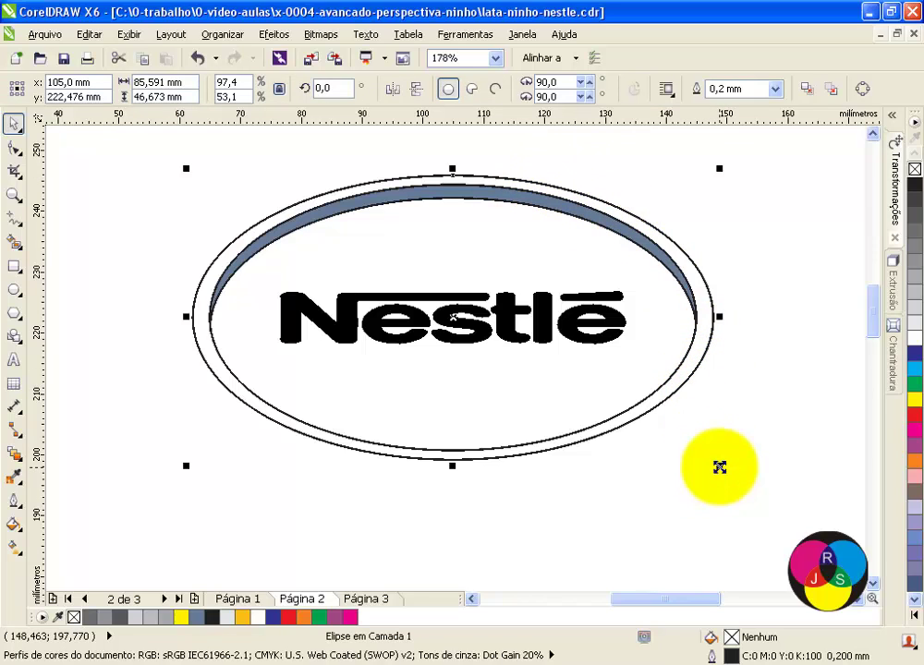
{"action": "left_click_drag", "start_coordinate": [718, 467], "coordinate": [710, 460]}
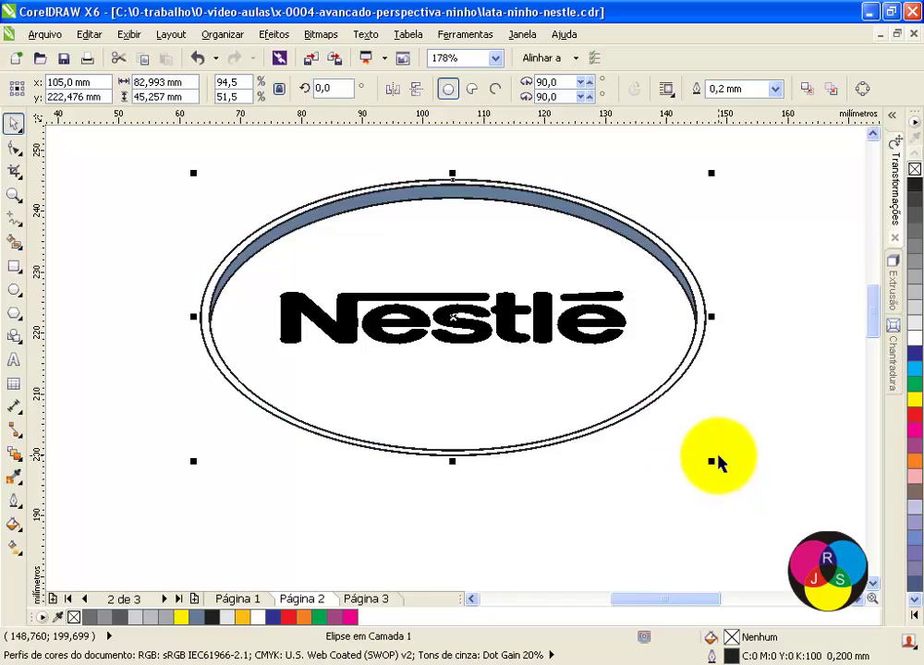
{"action": "left_click", "coordinate": [707, 412]}
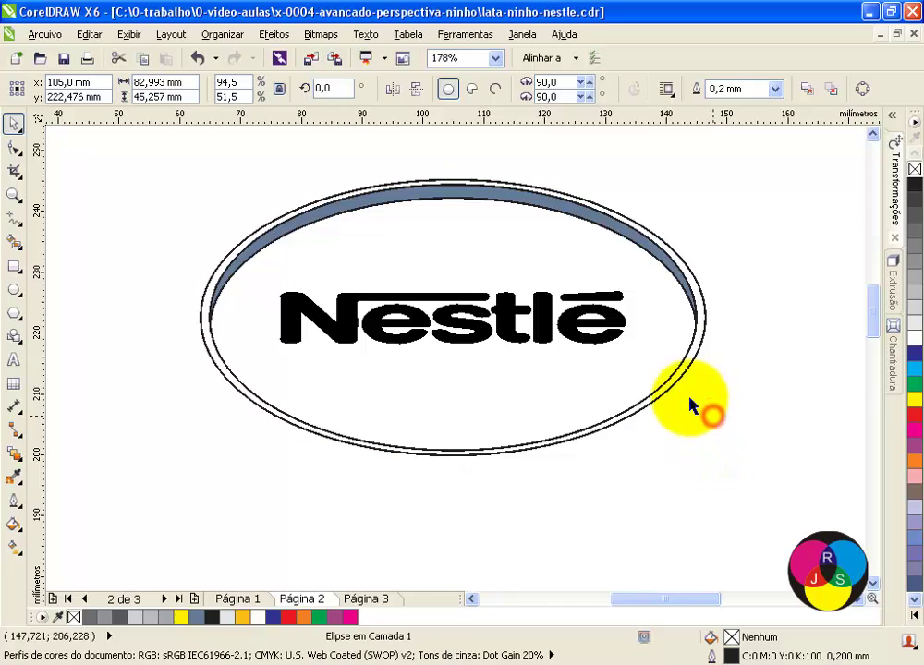
Duplicate the outer ellipse and position the copy about 1.7 mm straight below the original.
{"action": "left_click", "coordinate": [669, 389]}
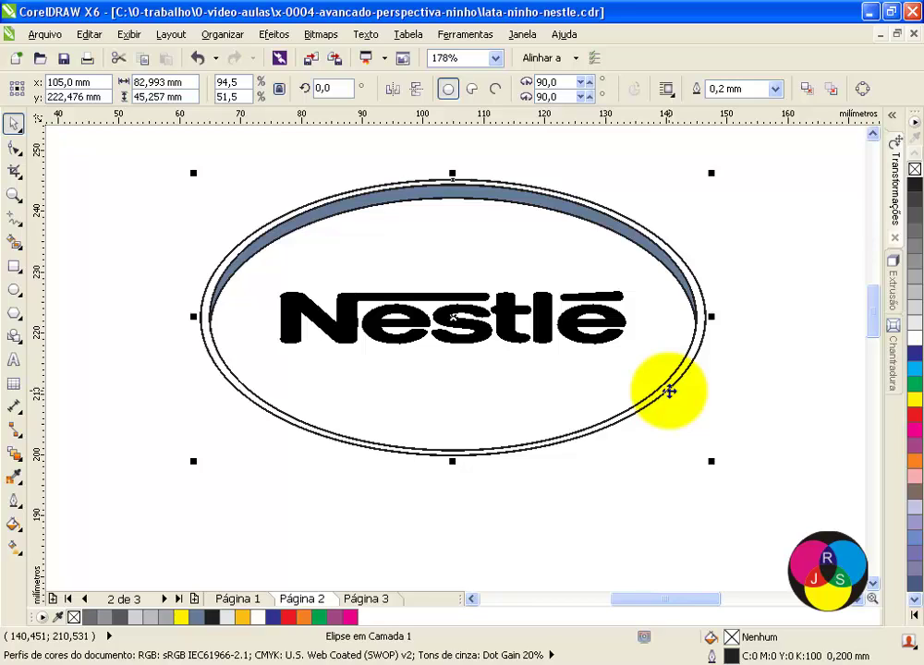
{"action": "key", "text": "ctrl+d"}
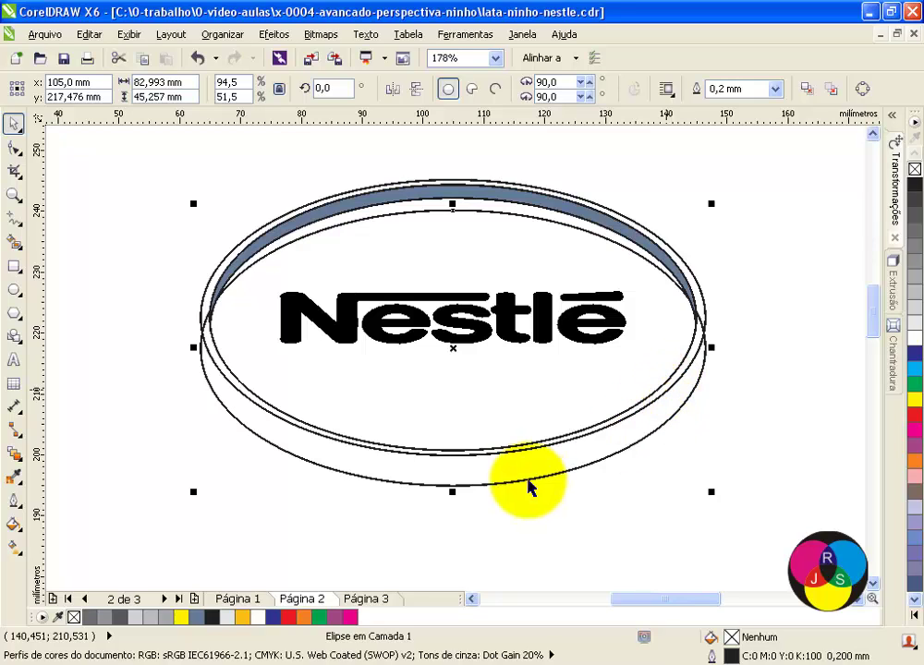
{"action": "left_click_drag", "start_coordinate": [492, 484], "coordinate": [493, 464]}
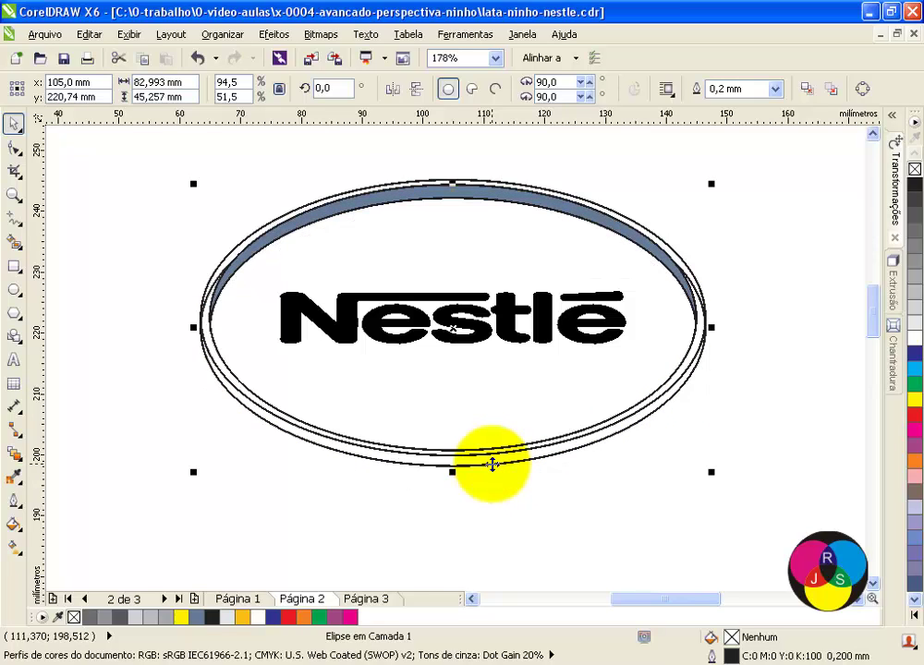
Use Smart Fill to create a blue-grey crescent between the bottoms of the outer ellipse and its lowered copy.
{"action": "left_click", "coordinate": [13, 241]}
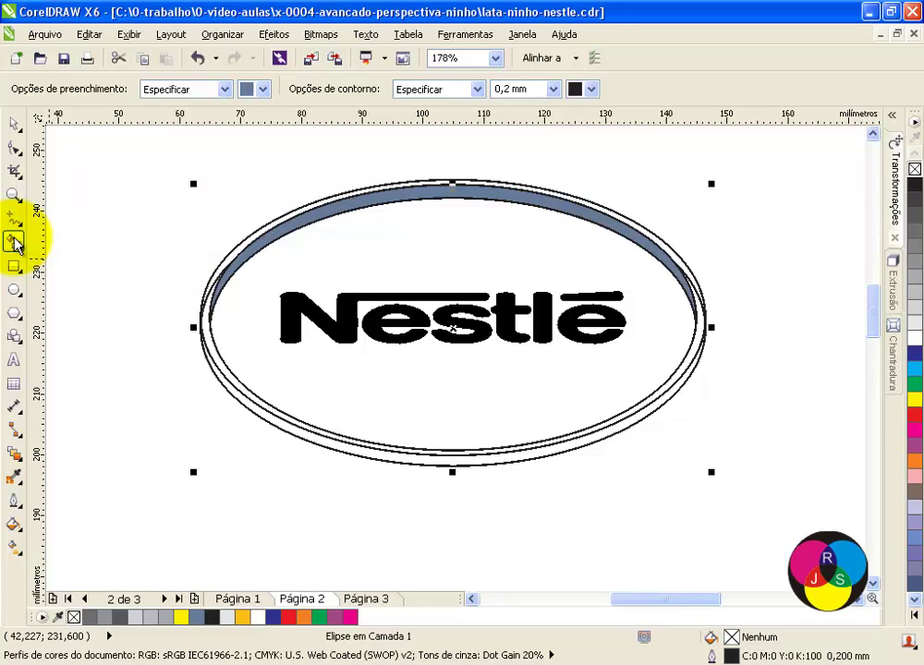
{"action": "left_click", "coordinate": [464, 461]}
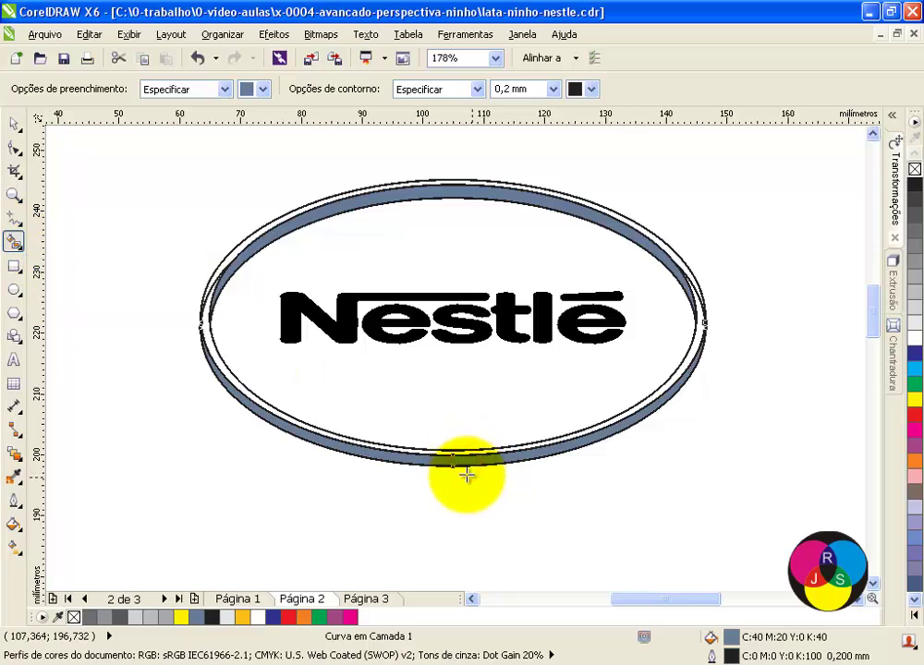
{"action": "left_click", "coordinate": [11, 125]}
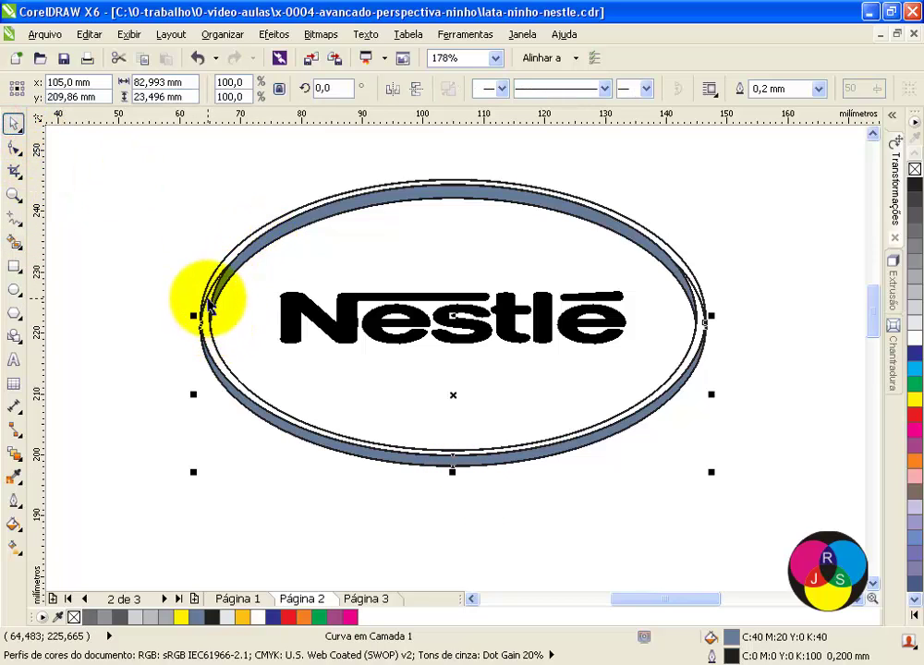
Pull the lowered copy of the outer ellipse away from the emblem and delete it.
{"action": "left_click_drag", "start_coordinate": [207, 305], "coordinate": [351, 404]}
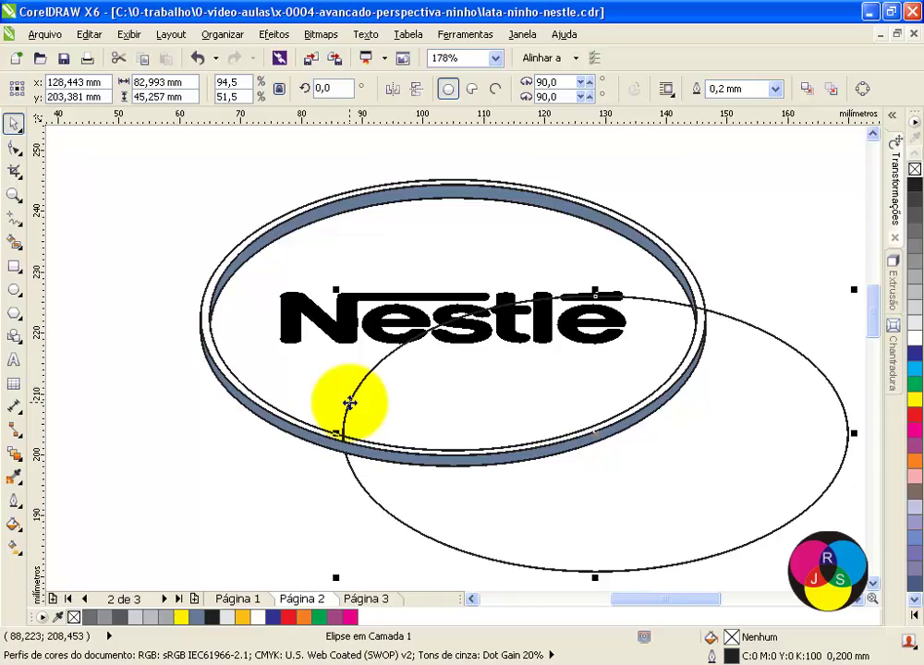
{"action": "key", "text": "Delete"}
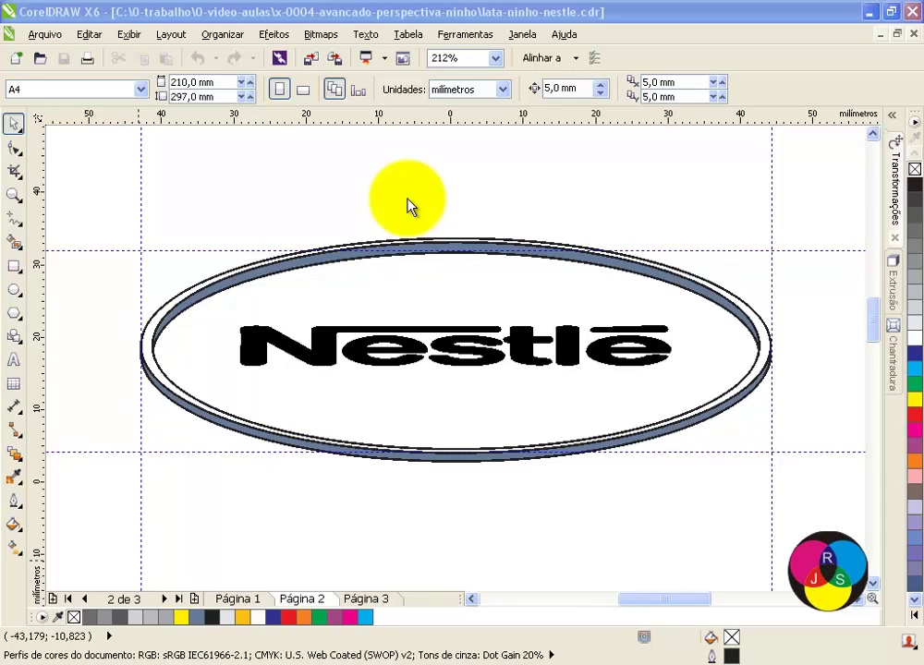
Duplicate all emblem ellipses and crescents except the lettering, enlarging the copy about its centre to about 101.9 by 36 mm.
{"action": "double_click", "coordinate": [13, 124]}
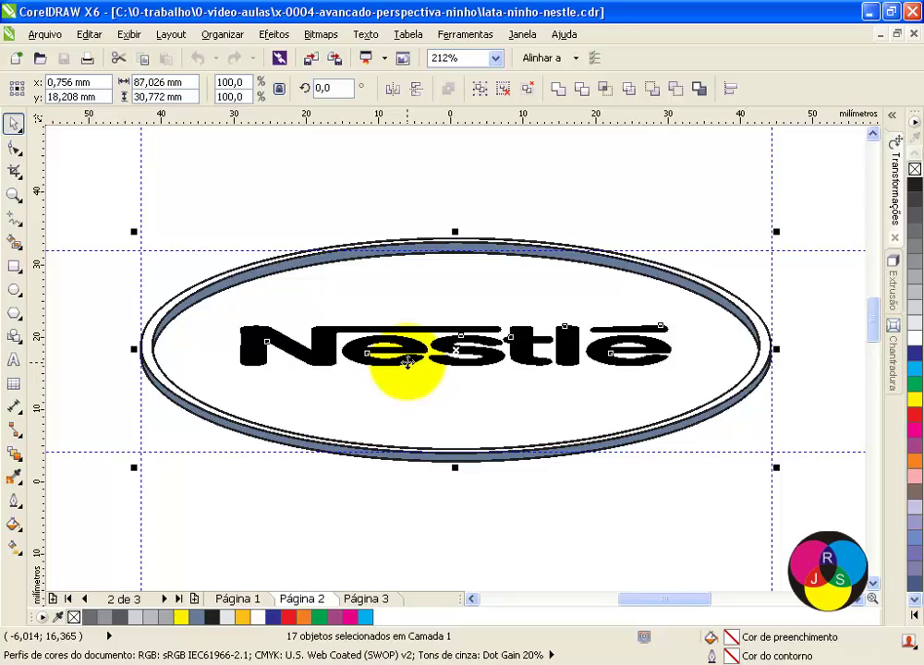
{"action": "left_click", "coordinate": [314, 363], "text": "shift"}
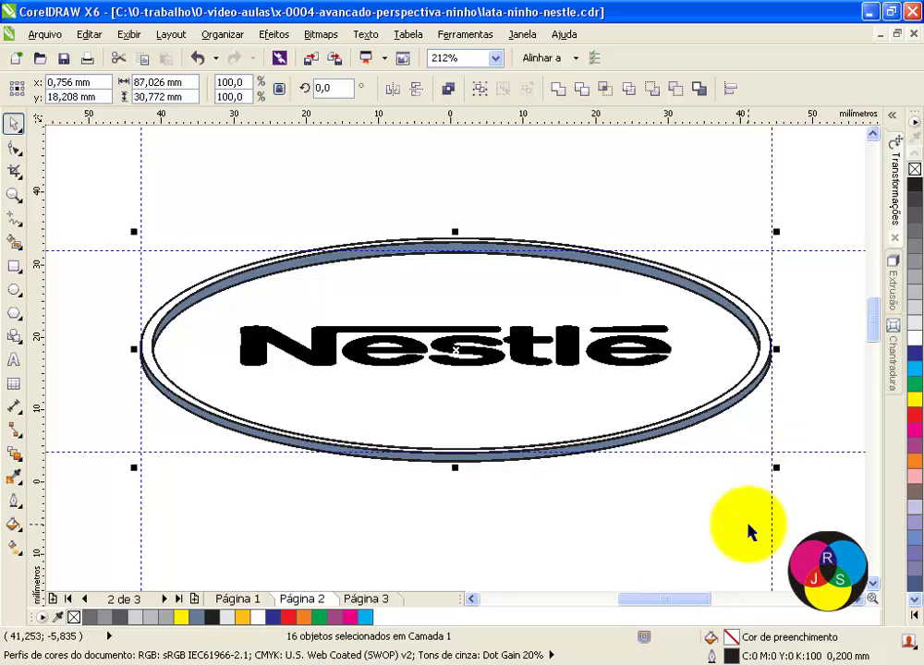
{"action": "scroll", "coordinate": [748, 531], "scroll_direction": "down", "scroll_amount": 3}
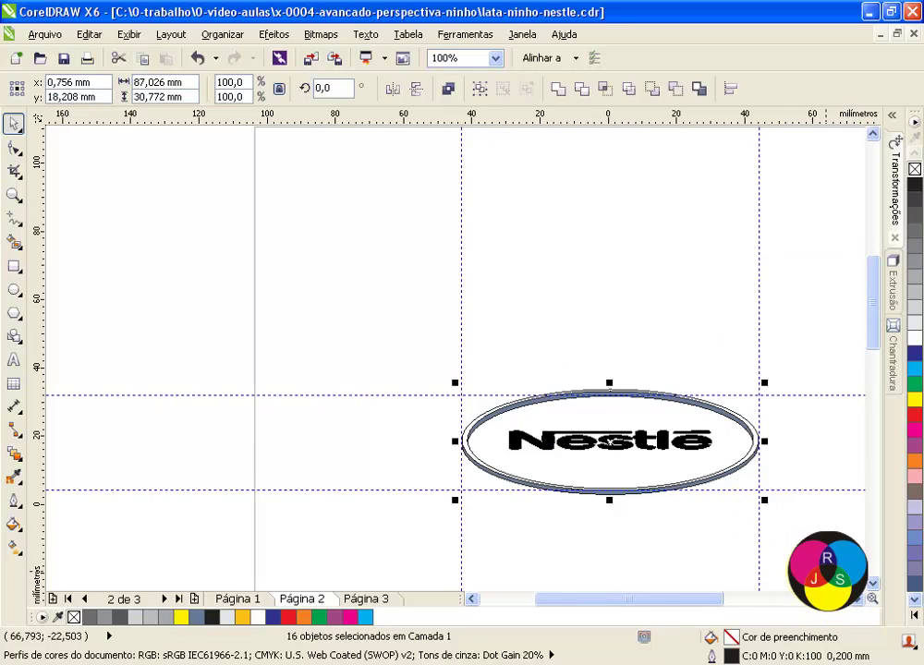
{"action": "left_click", "coordinate": [856, 598]}
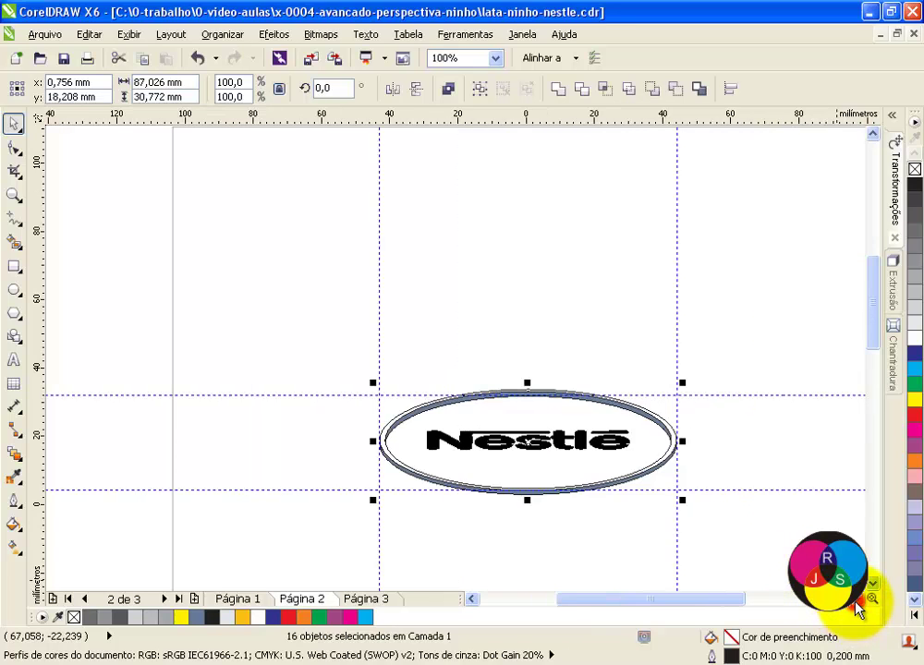
{"action": "left_click", "coordinate": [856, 598]}
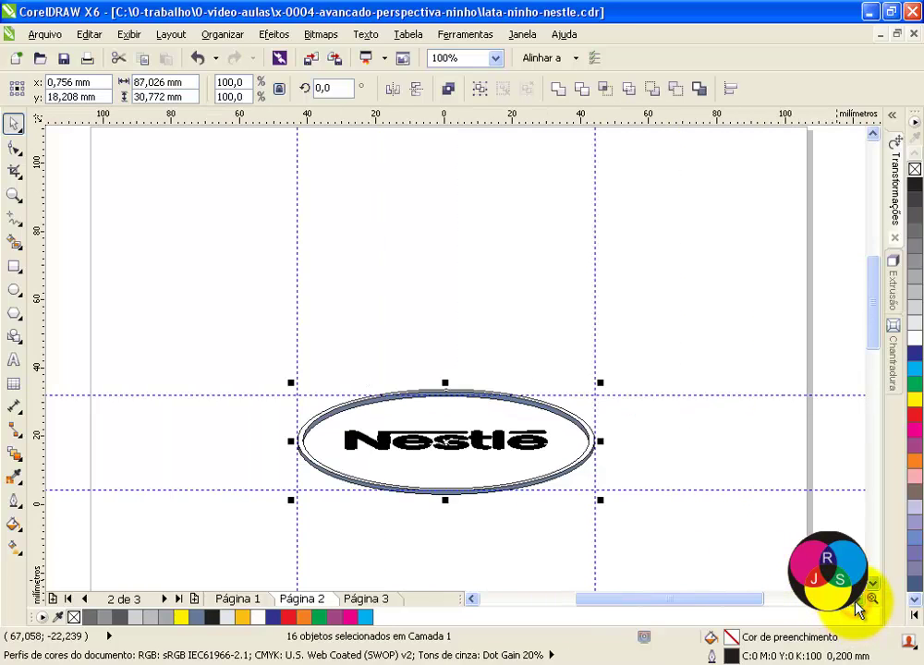
{"action": "left_click_drag", "start_coordinate": [601, 499], "coordinate": [622, 510]}
{"action": "right_click", "coordinate": [623, 509]}
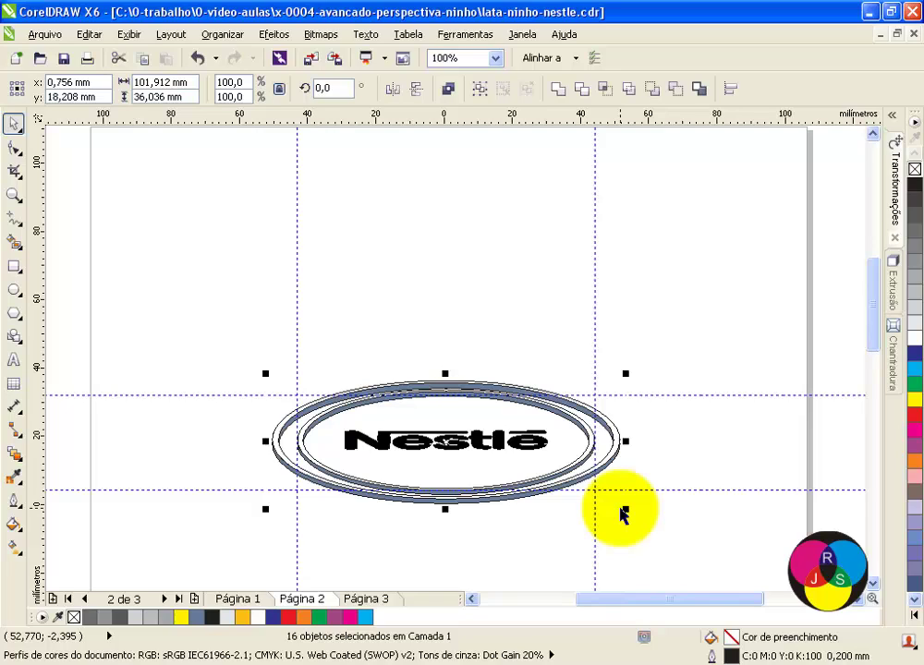
Move the outermost ellipse straight up 45 mm, clear of the emblem.
{"action": "left_click", "coordinate": [621, 442]}
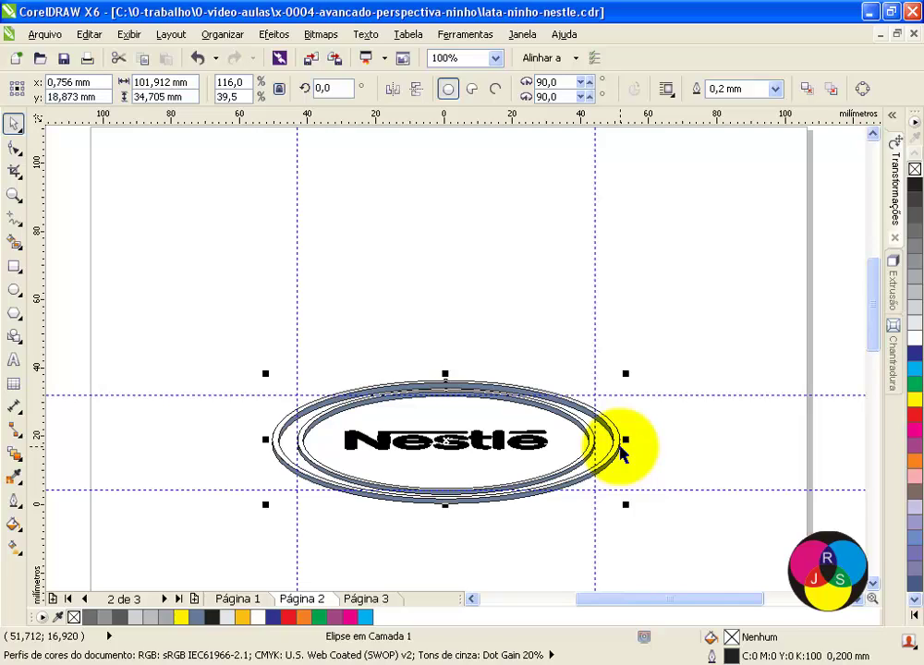
{"action": "key", "text": "Up"}
{"action": "key", "text": "Up"}
{"action": "key", "text": "Up"}
{"action": "key", "text": "Up"}
{"action": "key", "text": "Up"}
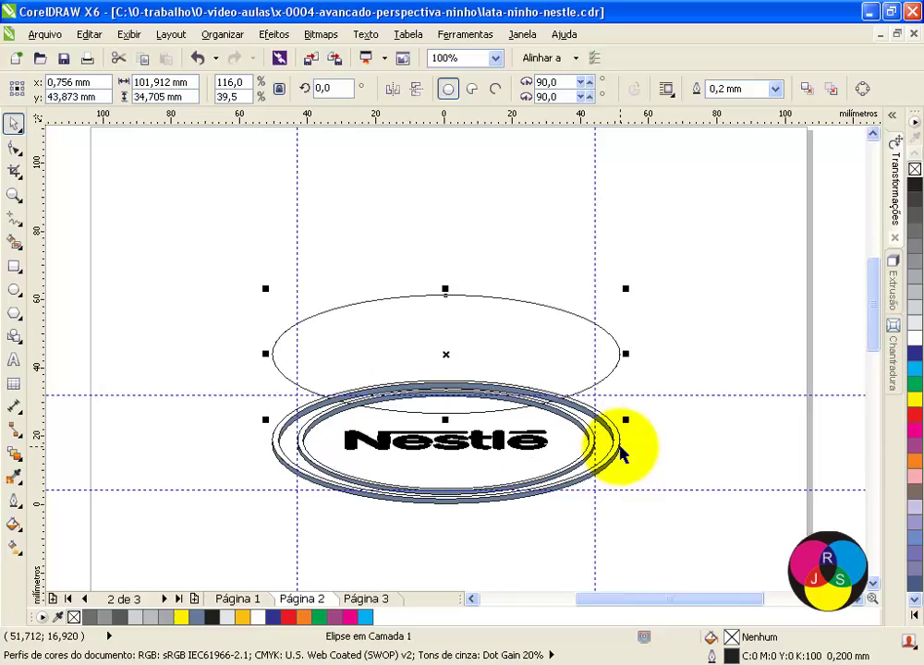
{"action": "key", "text": "Up"}
{"action": "key", "text": "Up"}
{"action": "key", "text": "Up"}
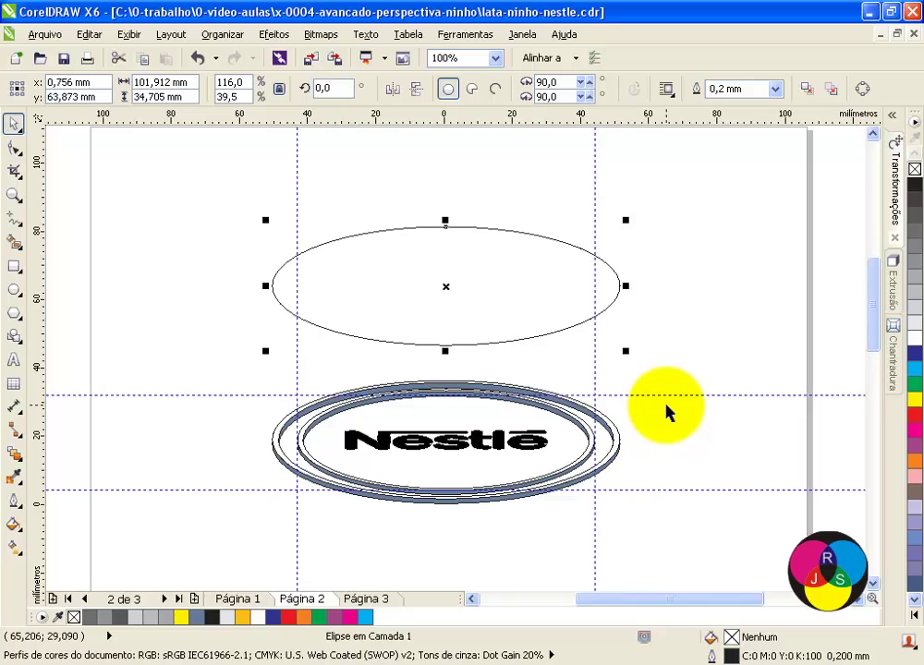
Set the ruler origin at the intersection of the left vertical and lower horizontal guidelines, and add a horizontal guideline at about -122.2 mm.
{"action": "scroll", "coordinate": [665, 413], "scroll_direction": "down", "scroll_amount": 1}
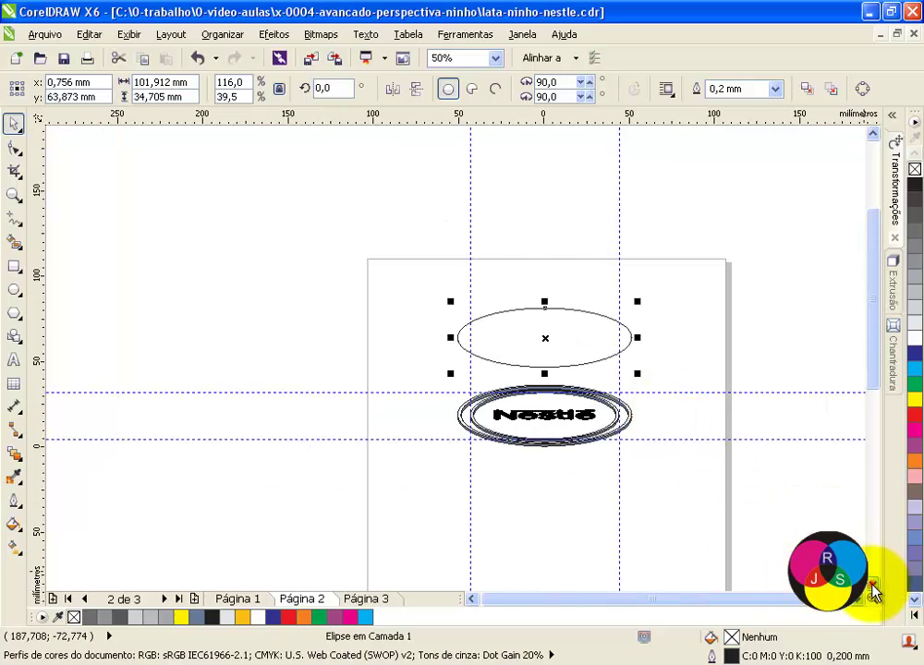
{"action": "scroll", "coordinate": [871, 584], "scroll_direction": "down", "scroll_amount": 2}
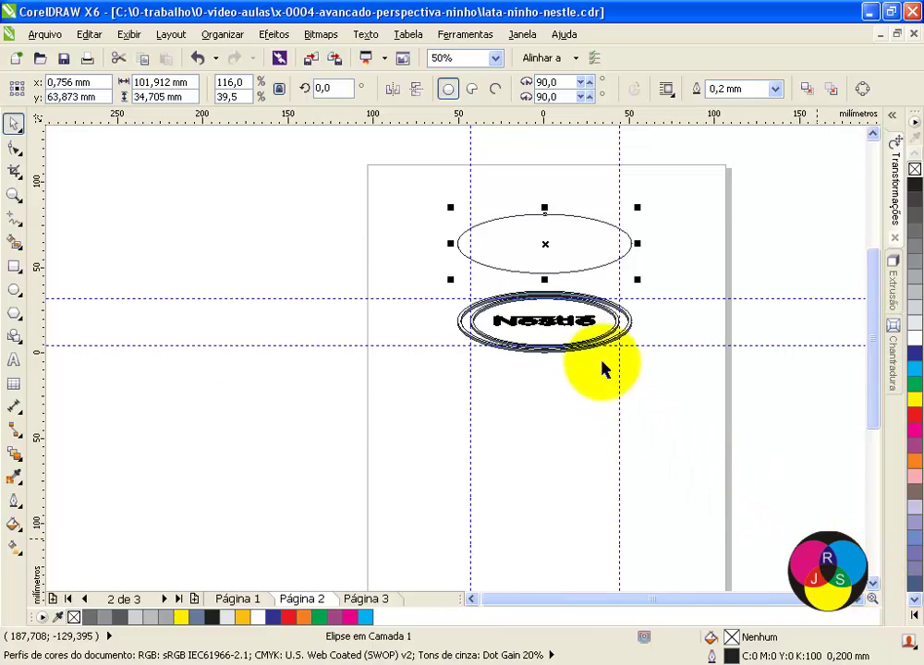
{"action": "left_click_drag", "start_coordinate": [37, 118], "coordinate": [545, 354]}
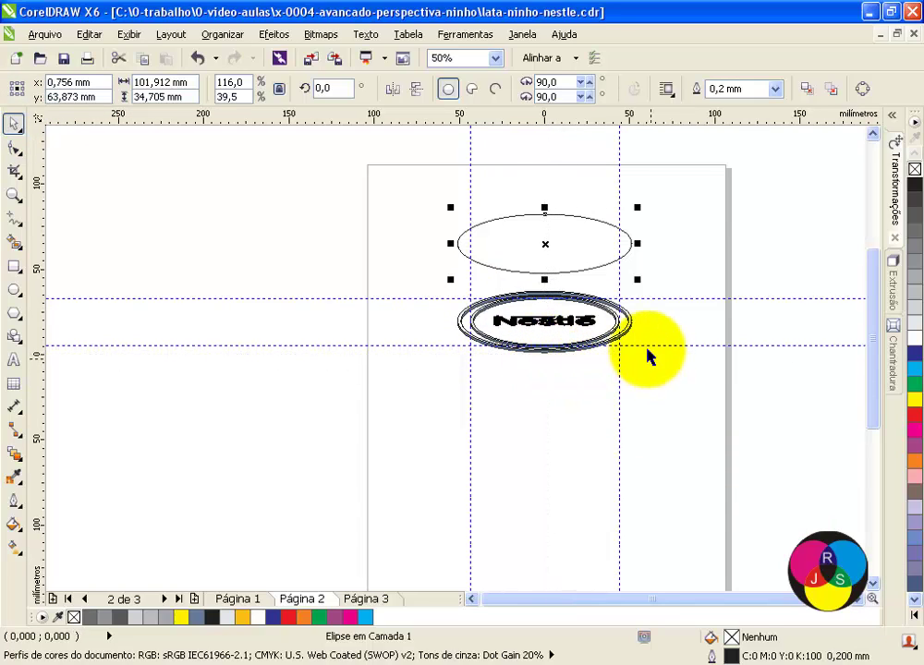
{"action": "left_click_drag", "start_coordinate": [37, 118], "coordinate": [470, 347]}
{"action": "left_click_drag", "start_coordinate": [511, 117], "coordinate": [486, 554]}
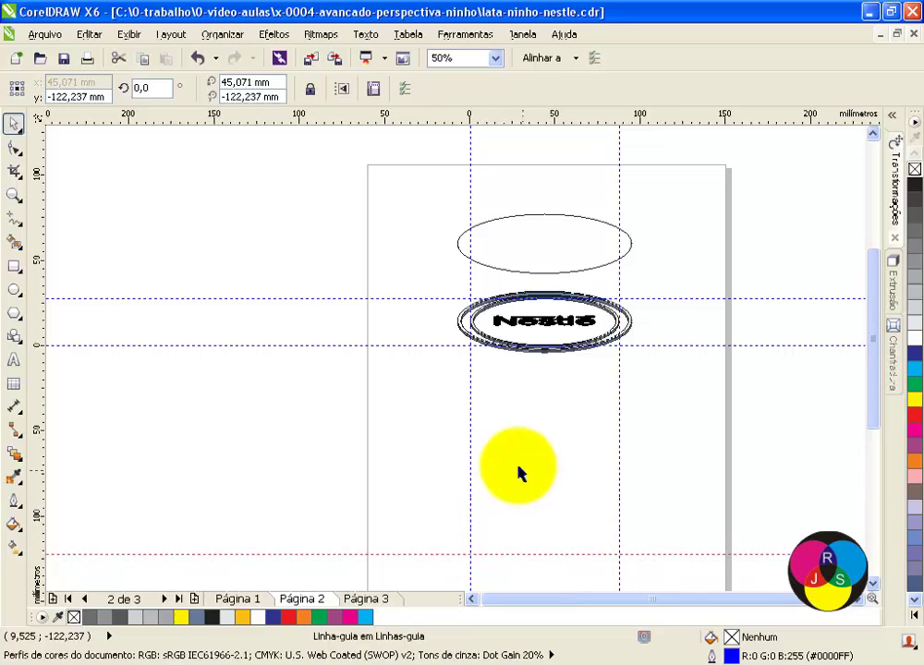
Duplicate the ellipse above the emblem straight down so the copy's bottom rests on the new lowest guideline.
{"action": "left_click", "coordinate": [553, 272]}
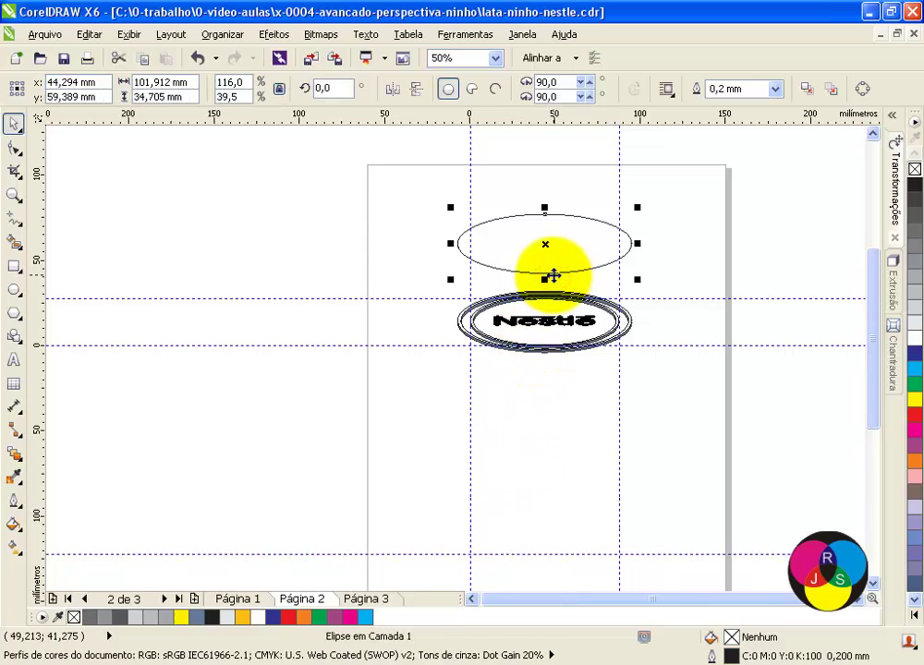
{"action": "left_click_drag", "start_coordinate": [552, 274], "coordinate": [535, 555]}
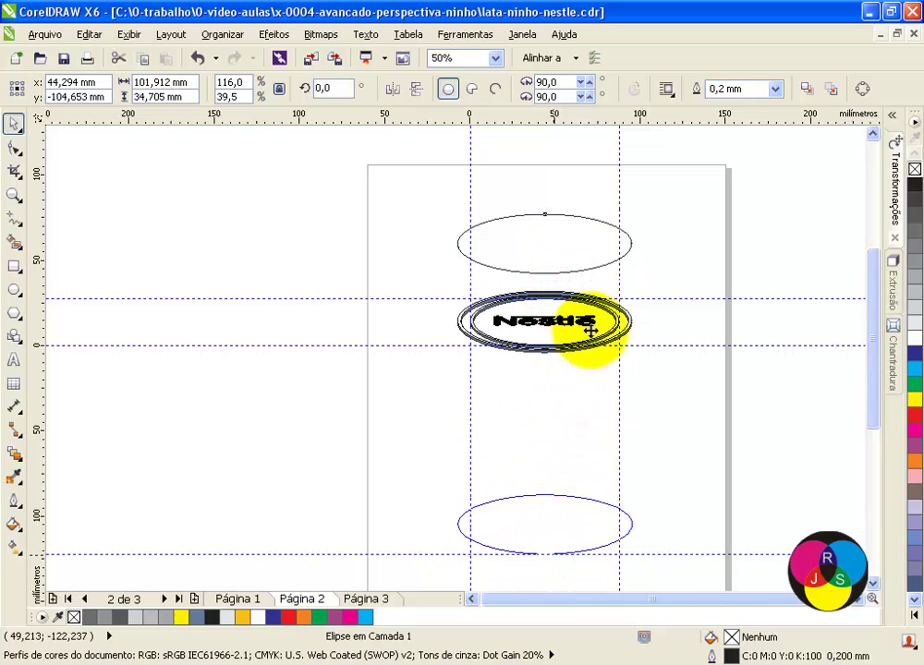
{"action": "left_click", "coordinate": [452, 263]}
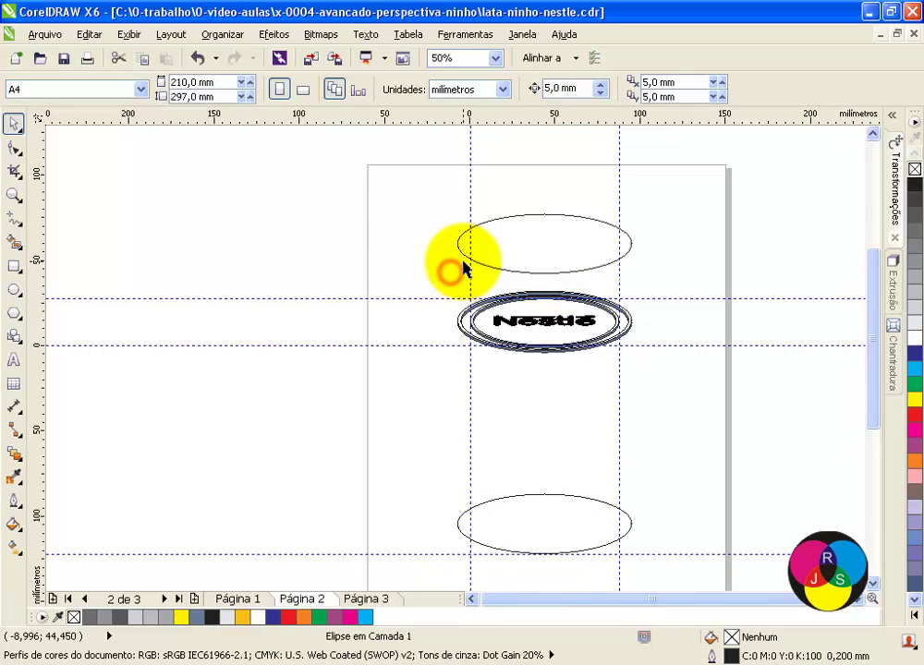
Move the upper ellipse straight down to just below the emblem and duplicate it above the emblem, centred at about 82.7 mm vertically.
{"action": "left_click_drag", "start_coordinate": [465, 258], "coordinate": [468, 404]}
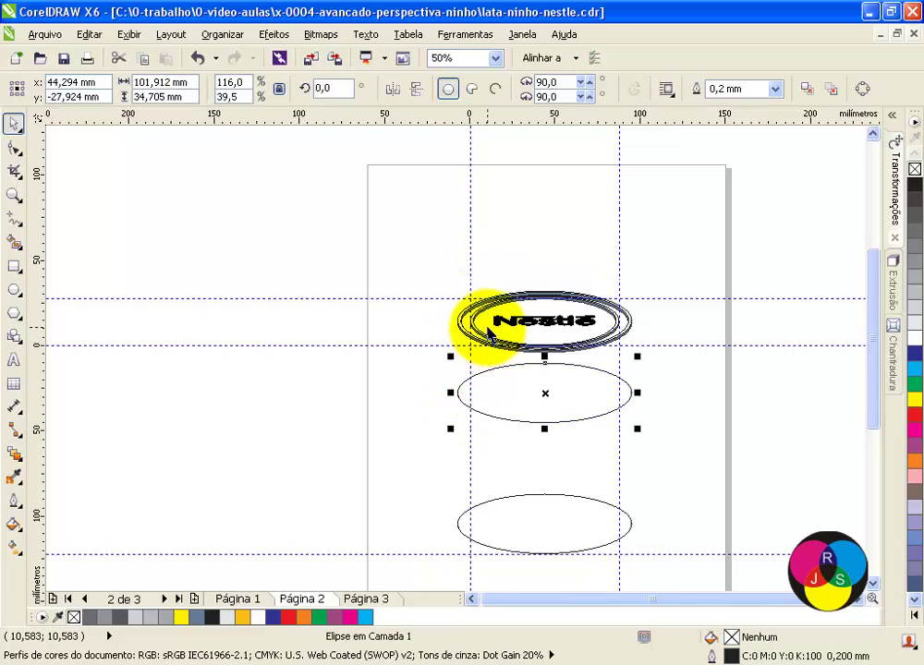
{"action": "left_click_drag", "start_coordinate": [495, 418], "coordinate": [453, 259]}
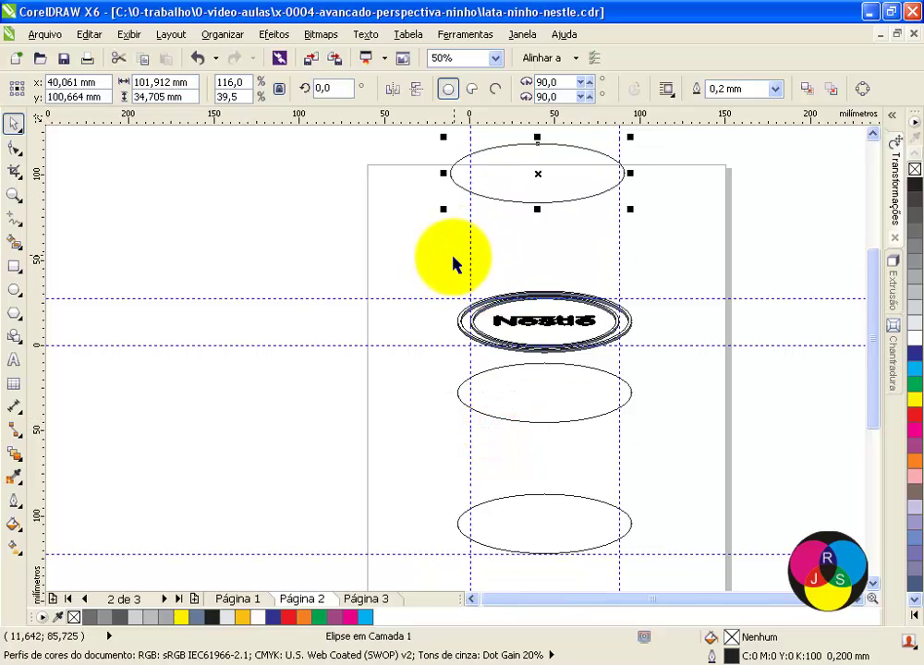
{"action": "key", "text": "ctrl+z"}
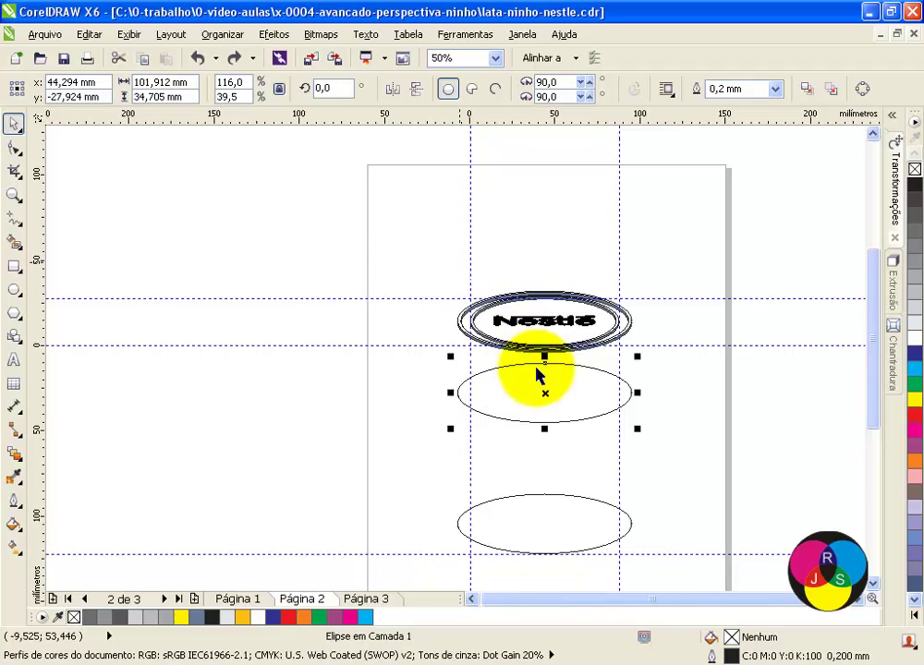
{"action": "left_click_drag", "start_coordinate": [533, 423], "coordinate": [527, 231]}
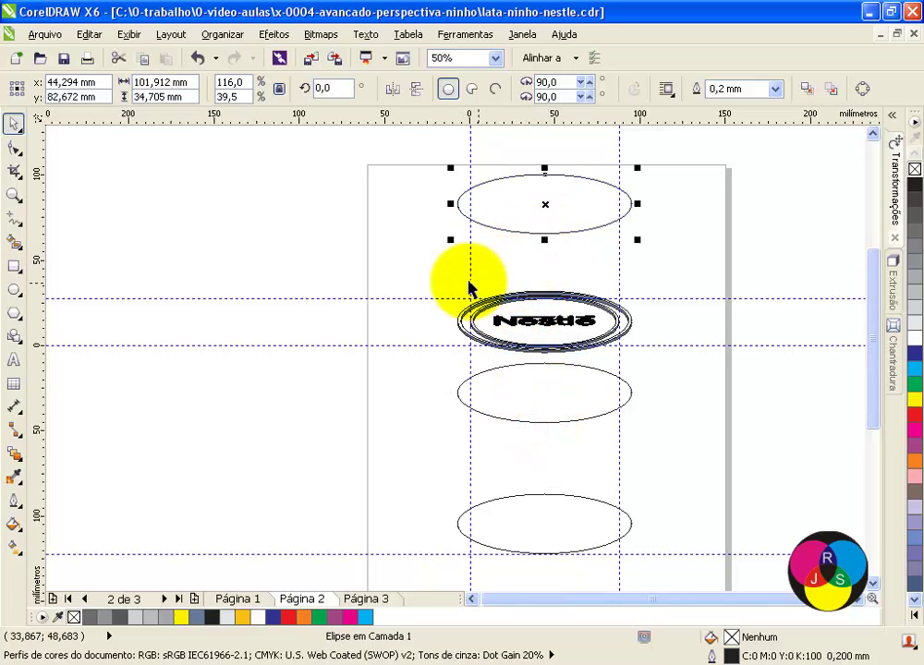
Move the complete Nestlé emblem with all its rings straight up 30 mm.
{"action": "left_click_drag", "start_coordinate": [434, 273], "coordinate": [661, 367]}
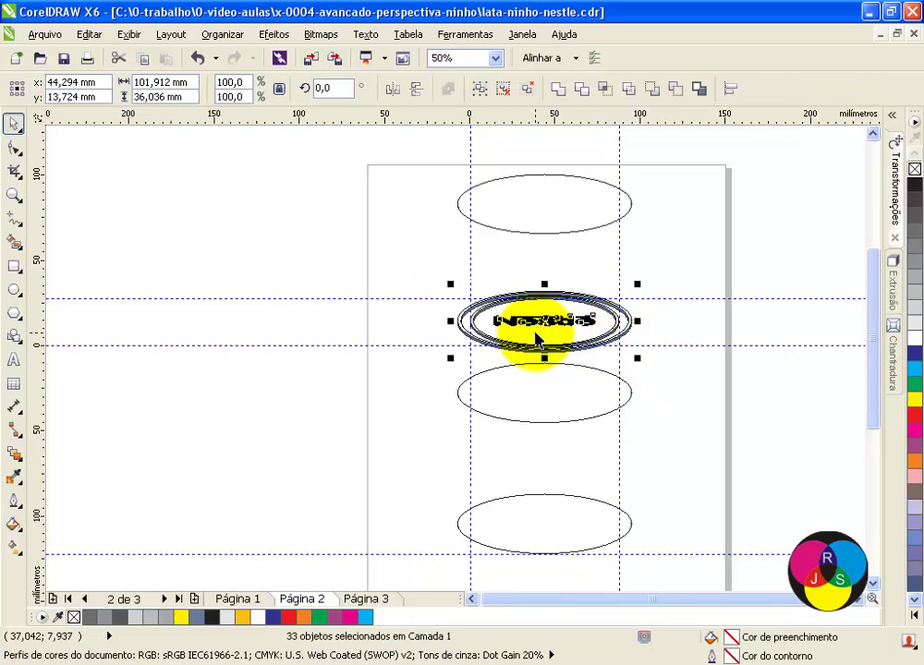
{"action": "key", "text": "Up"}
{"action": "key", "text": "Up"}
{"action": "key", "text": "Up"}
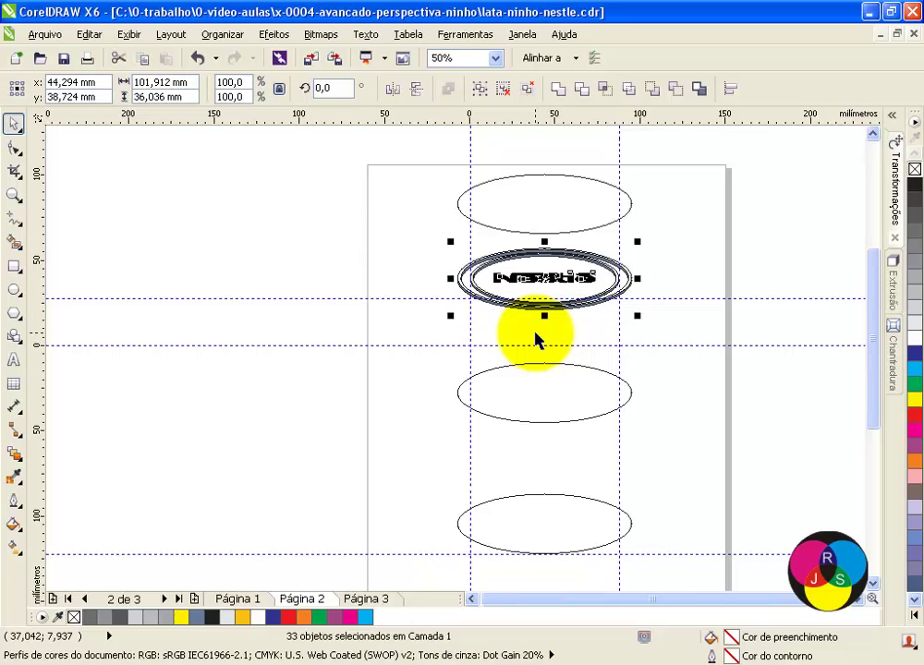
{"action": "key", "text": "Up"}
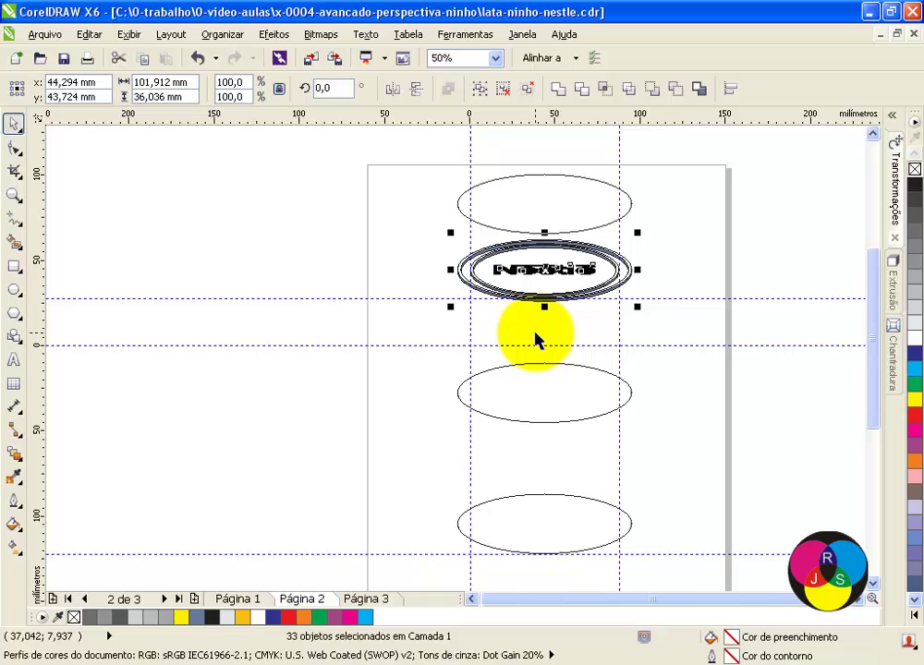
Move the ellipse below the emblem straight up 45 mm so its bottom meets the zero-level guideline, and deselect it.
{"action": "left_click", "coordinate": [557, 422]}
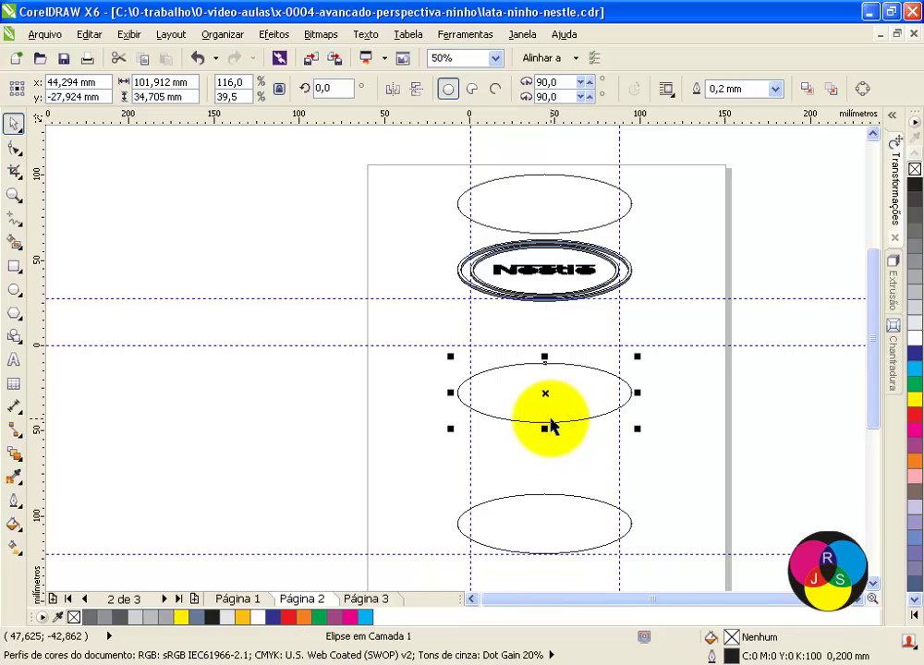
{"action": "key", "text": "Up"}
{"action": "key", "text": "Up"}
{"action": "key", "text": "Up"}
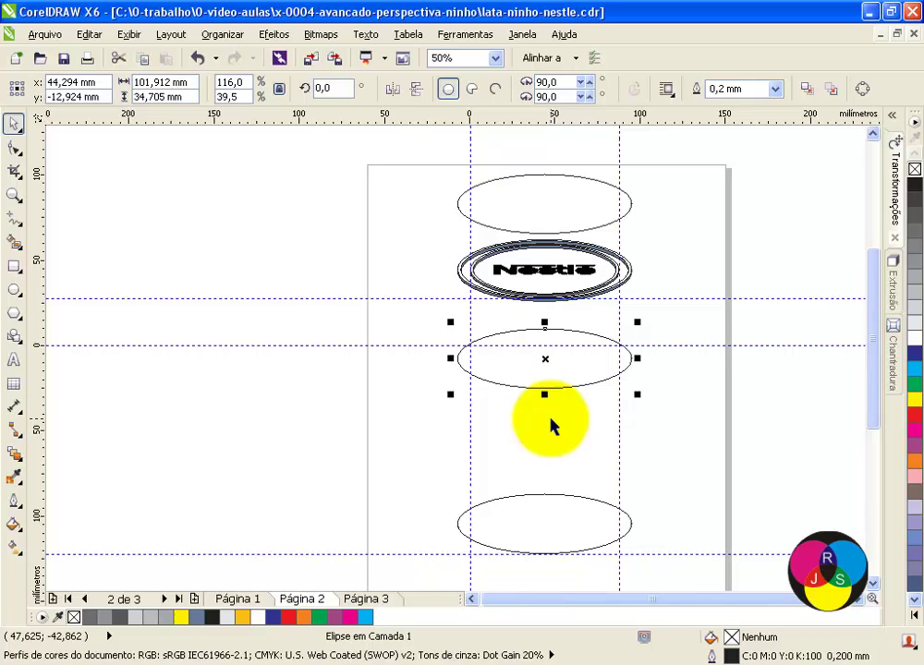
{"action": "key", "text": "Up"}
{"action": "key", "text": "Up"}
{"action": "key", "text": "Up"}
{"action": "key", "text": "Up"}
{"action": "key", "text": "Up"}
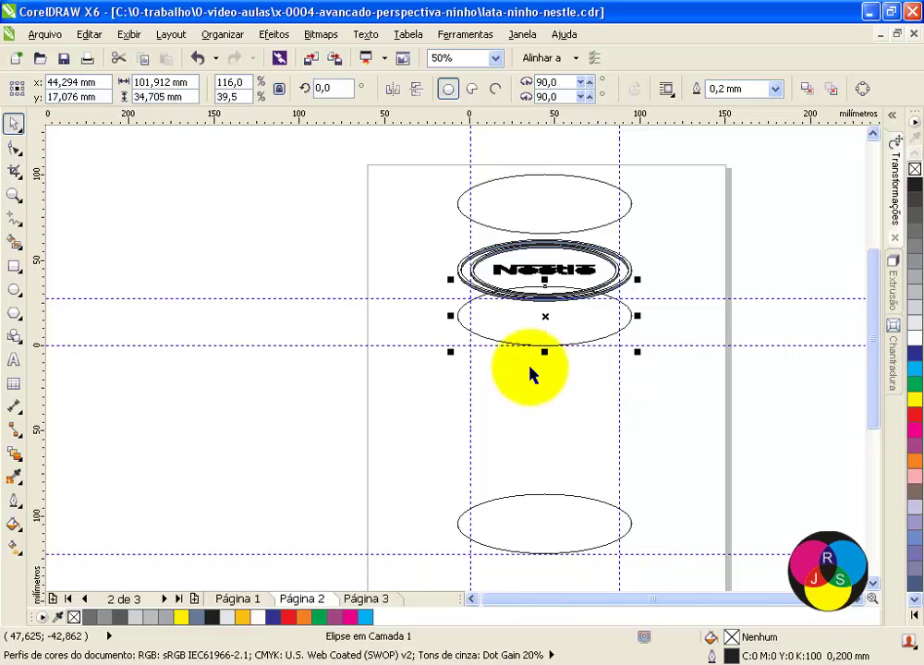
{"action": "left_click", "coordinate": [377, 336]}
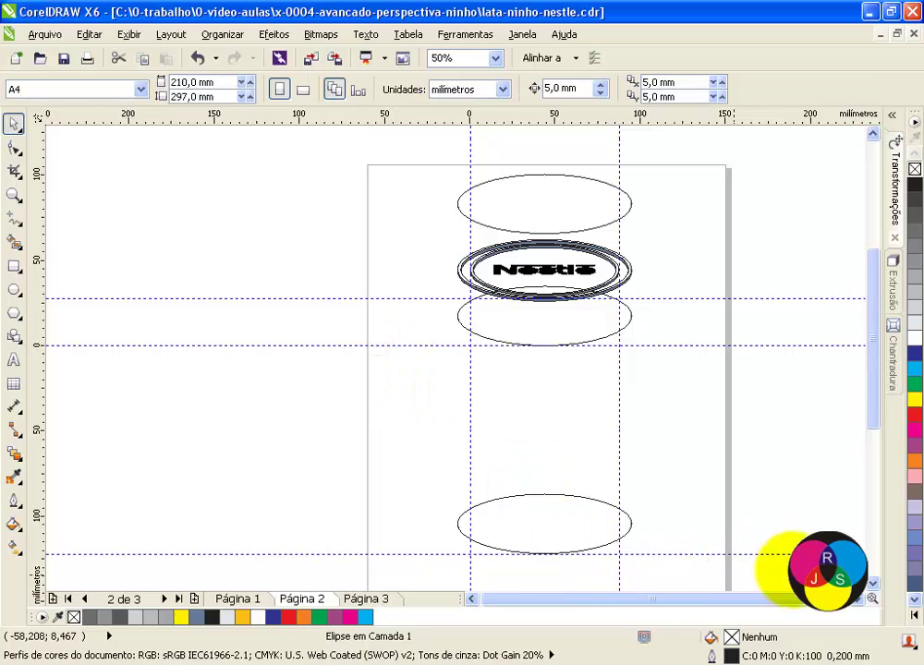
Enable snapping to objects for drawing a rectangle between the ellipses.
{"action": "left_click", "coordinate": [871, 583]}
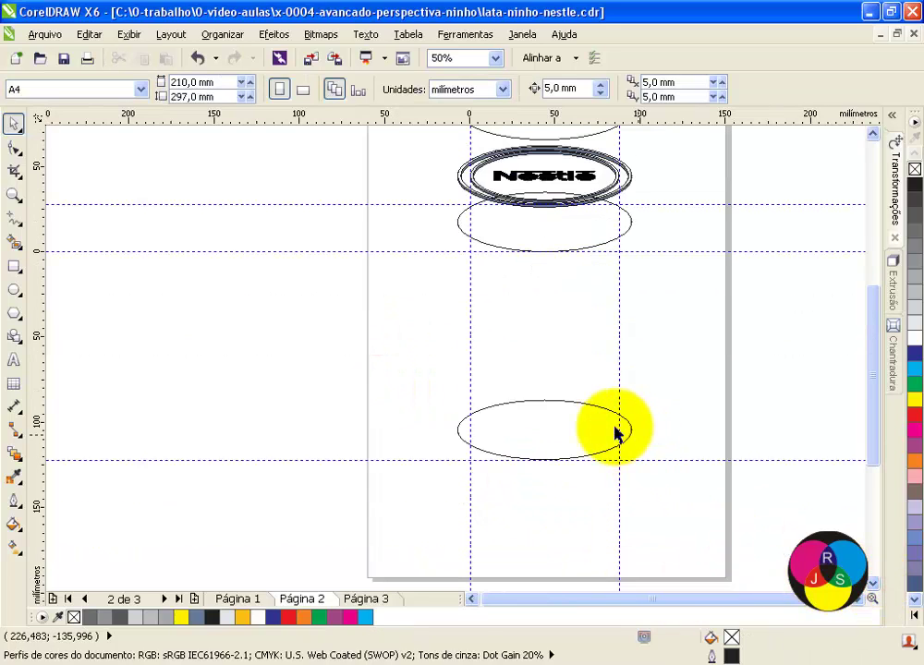
{"action": "left_click", "coordinate": [13, 266]}
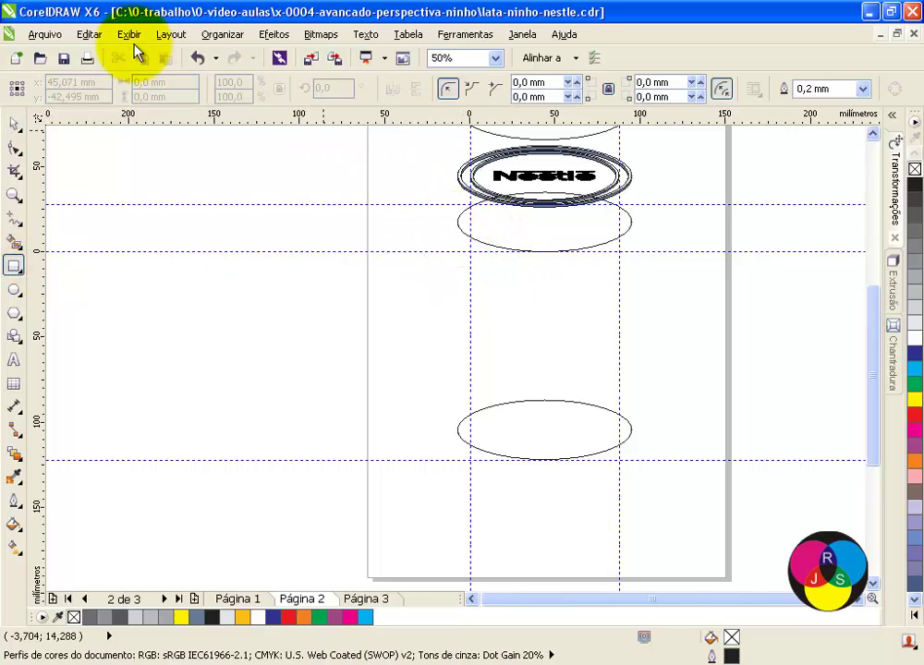
{"action": "left_click", "coordinate": [169, 37]}
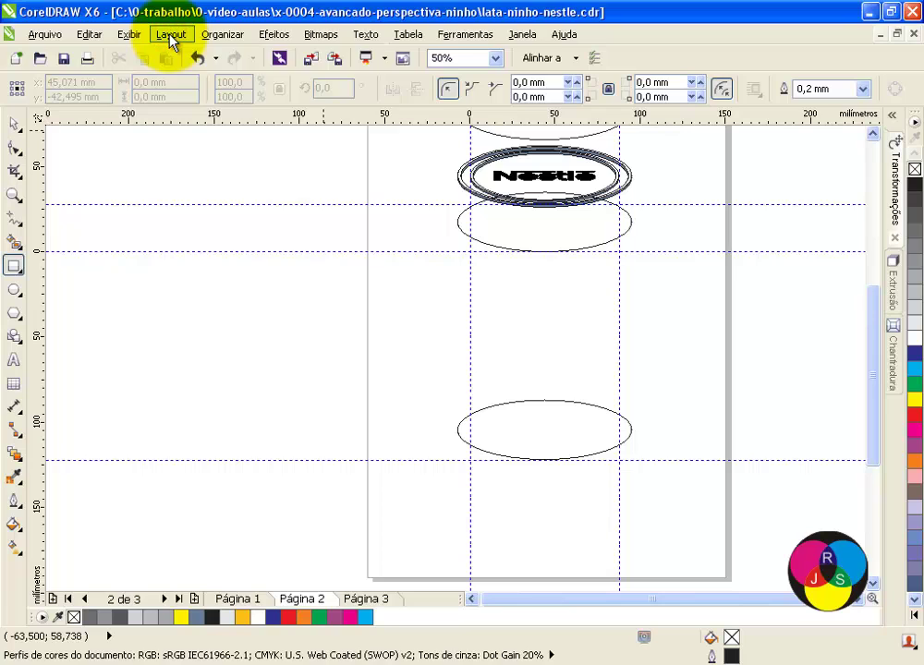
{"action": "left_click", "coordinate": [170, 35]}
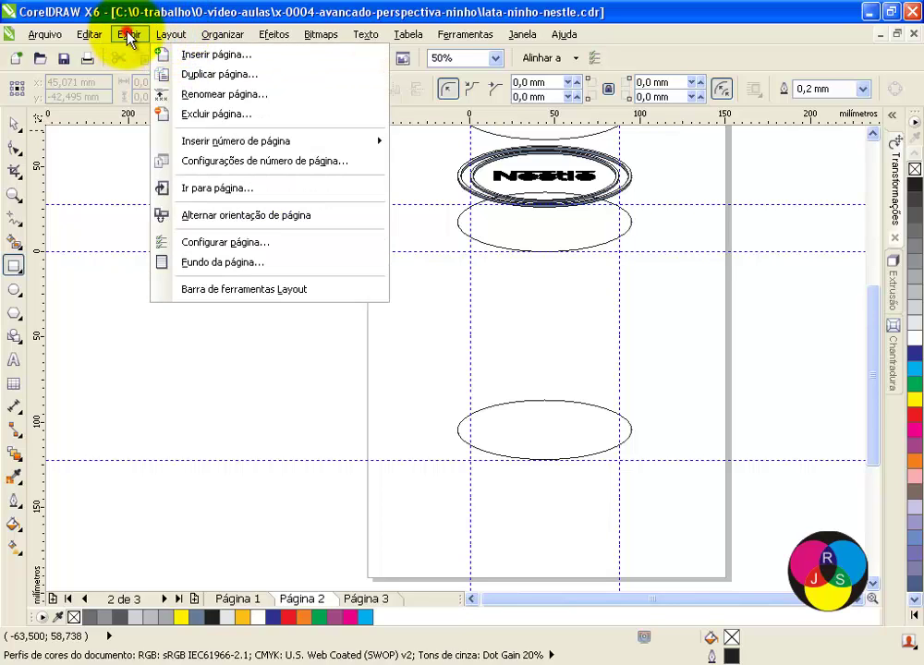
{"action": "left_click", "coordinate": [149, 155]}
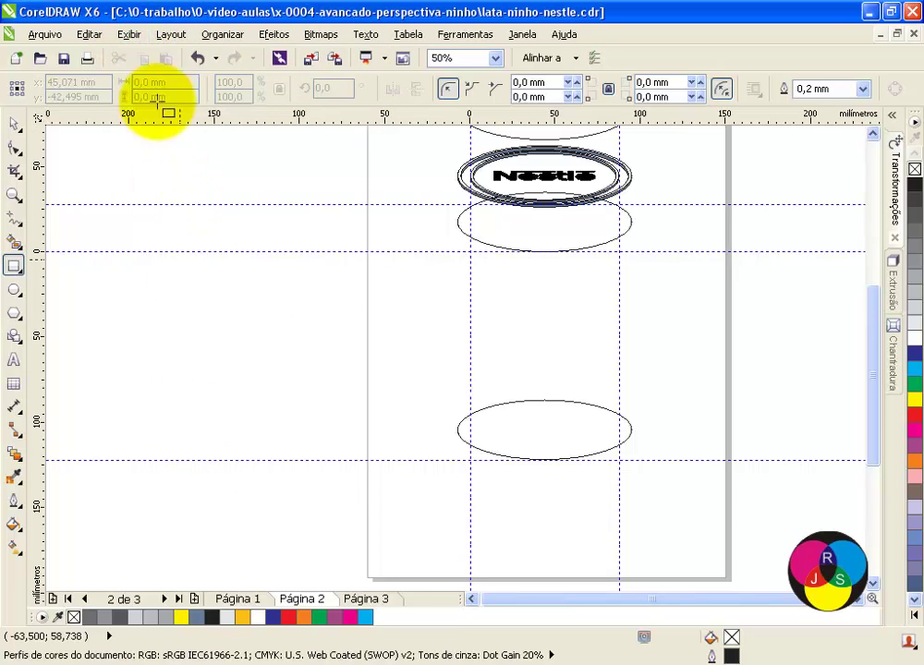
{"action": "left_click", "coordinate": [135, 39]}
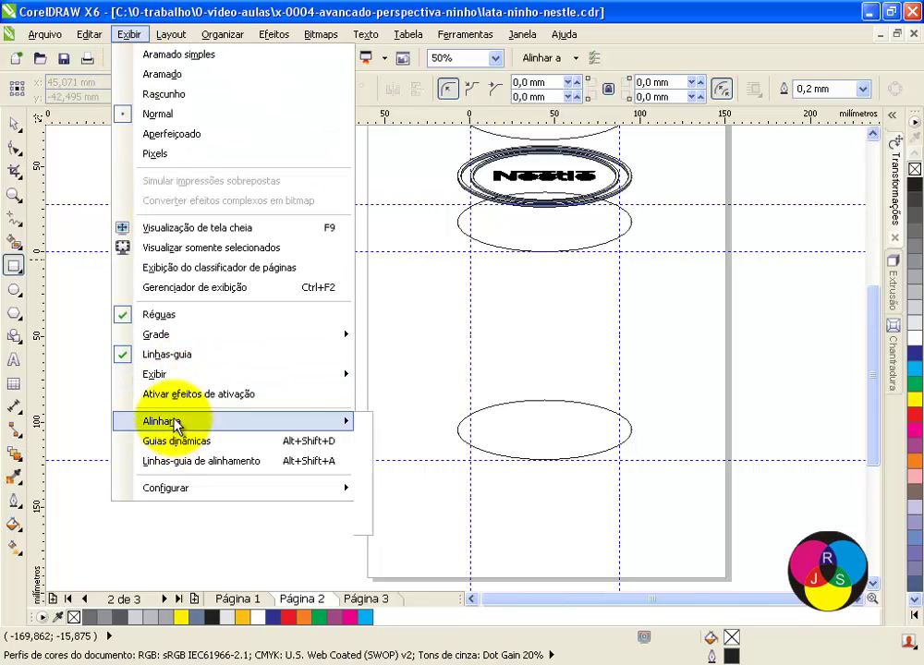
{"action": "mouse_move", "coordinate": [175, 423]}
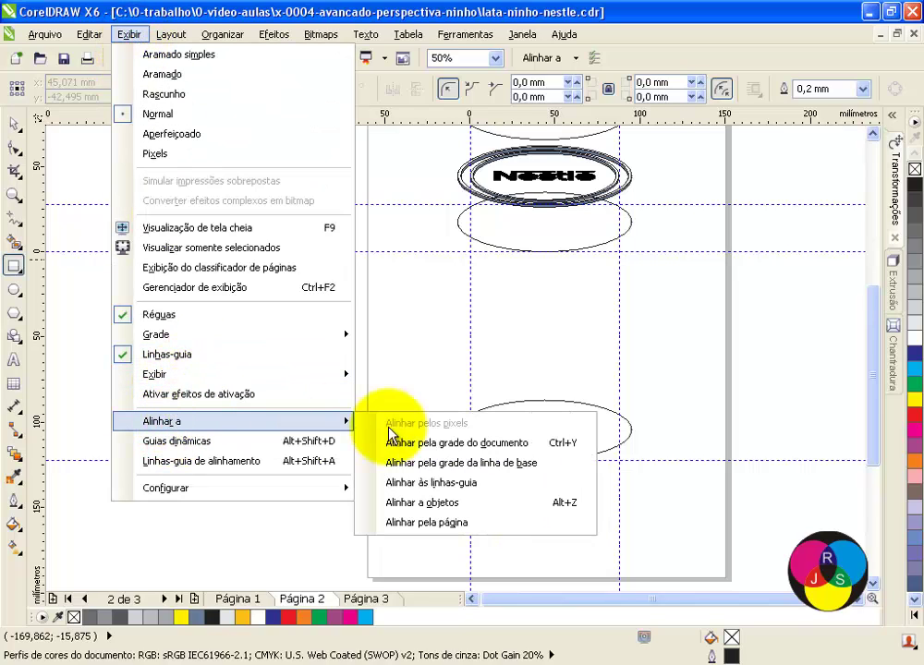
{"action": "left_click", "coordinate": [429, 503]}
Draw a rectangle about 101.9 by 121.7 mm from the left quadrant of the ellipse below the emblem to the lowest ellipse's right quadrant.
{"action": "left_click_drag", "start_coordinate": [457, 223], "coordinate": [632, 430]}
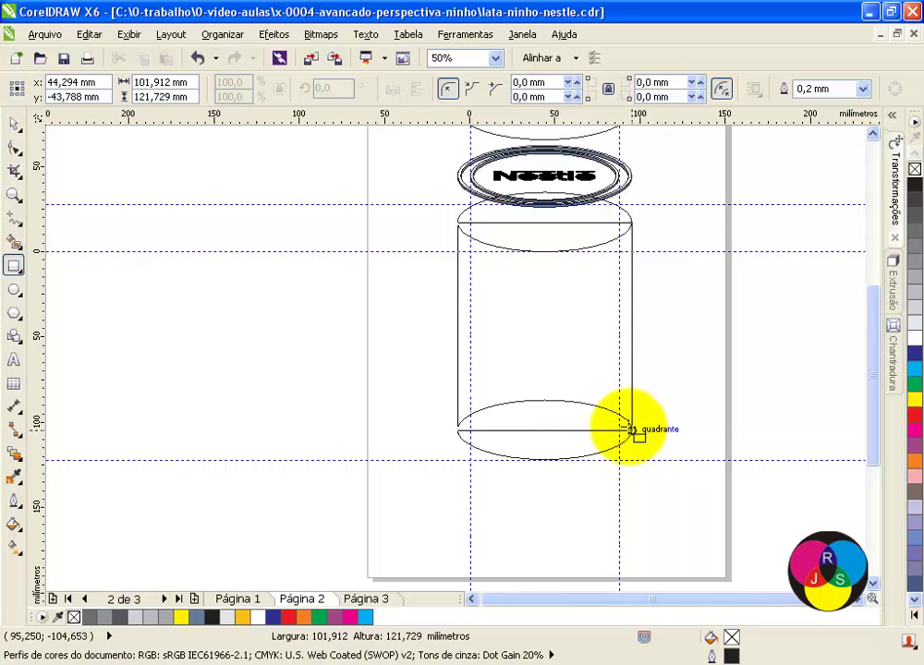
{"action": "left_click_drag", "start_coordinate": [632, 431], "coordinate": [632, 430]}
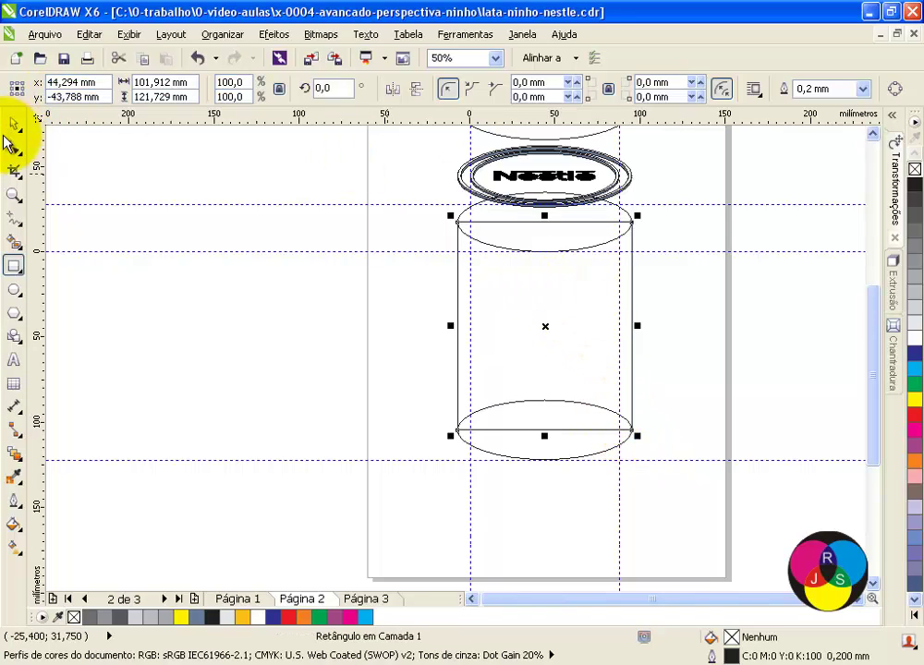
{"action": "left_click", "coordinate": [16, 126]}
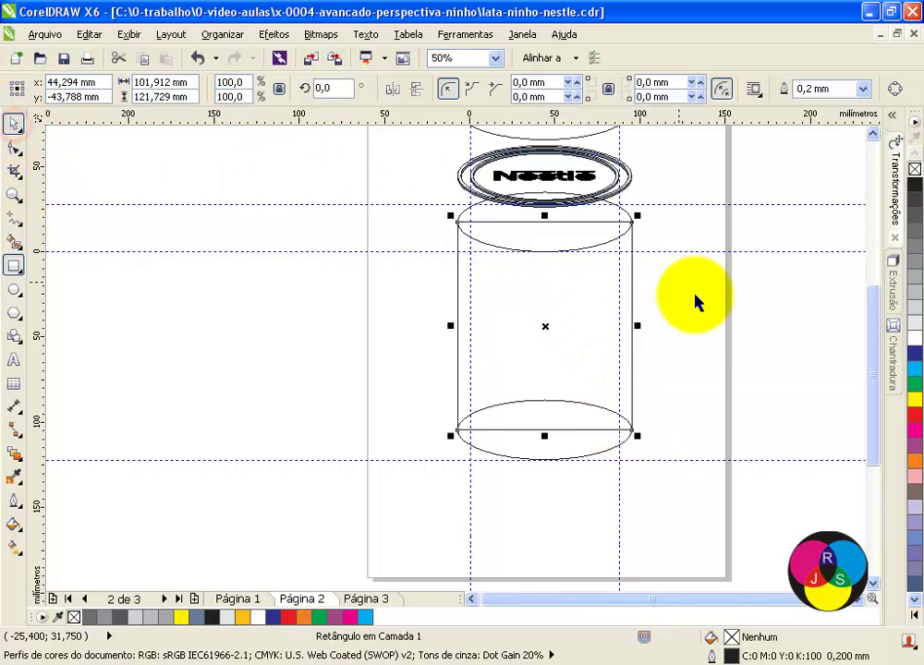
{"action": "left_click", "coordinate": [669, 294]}
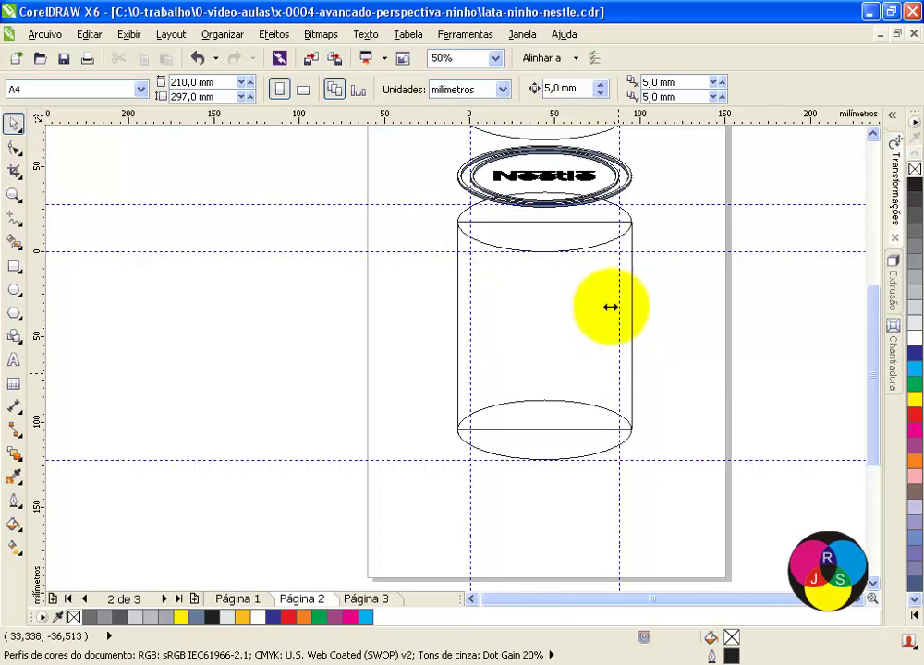
Weld the rectangle and the two ellipses at its ends into a single can body outline, and deselect it.
{"action": "left_click", "coordinate": [17, 194]}
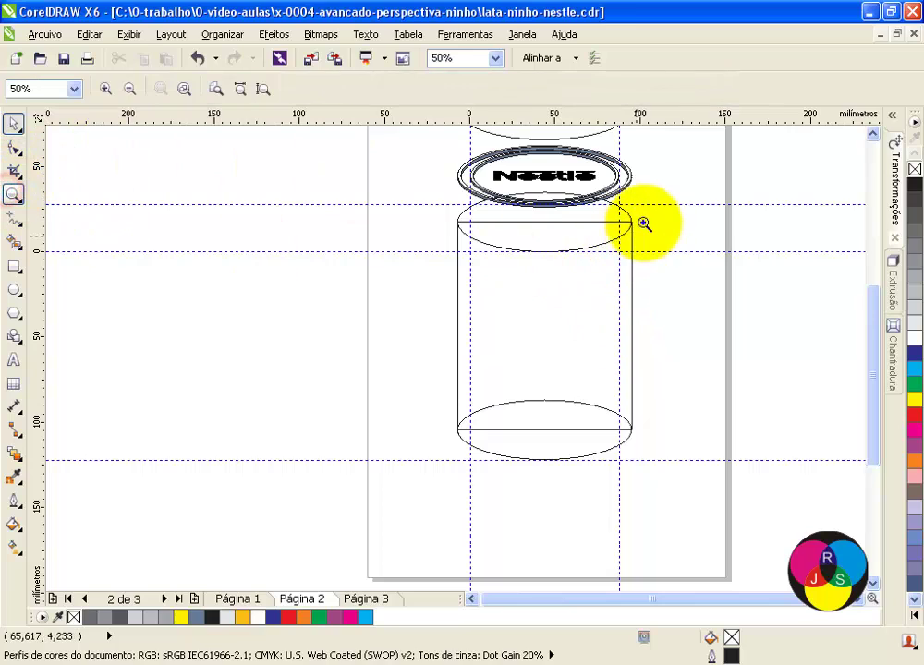
{"action": "left_click_drag", "start_coordinate": [693, 366], "coordinate": [588, 208]}
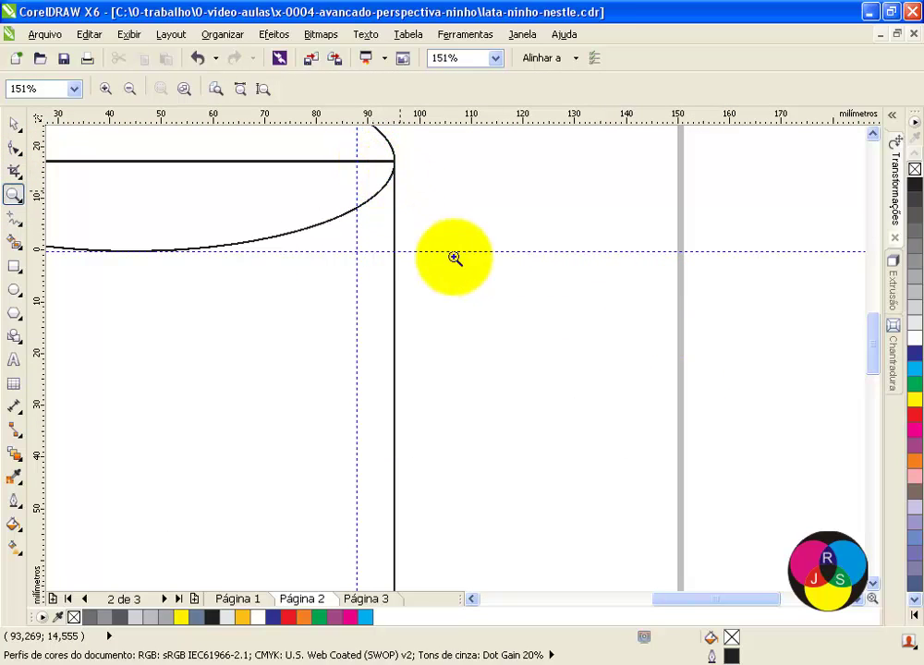
{"action": "right_click", "coordinate": [479, 275]}
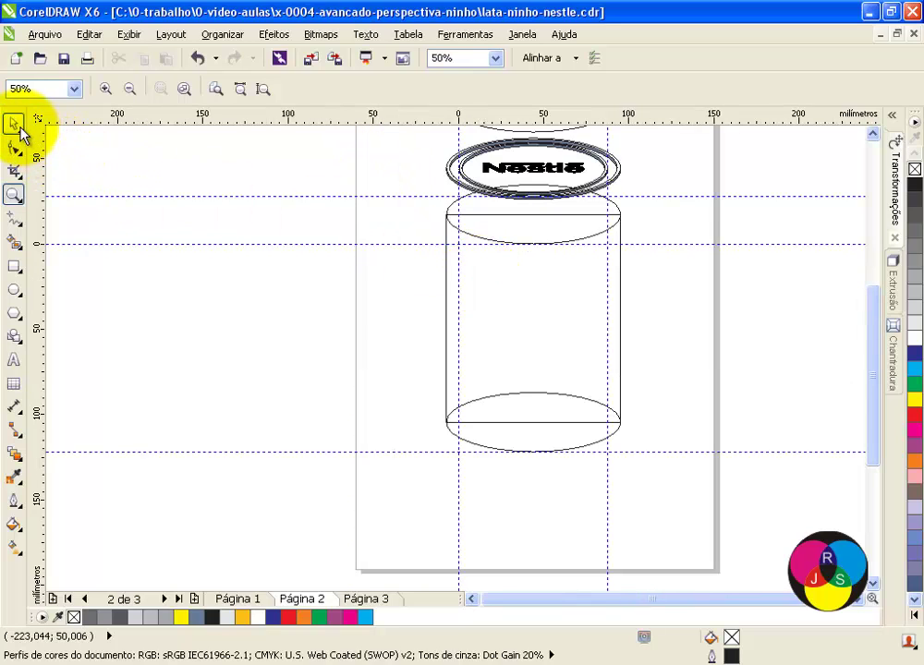
{"action": "left_click", "coordinate": [20, 127]}
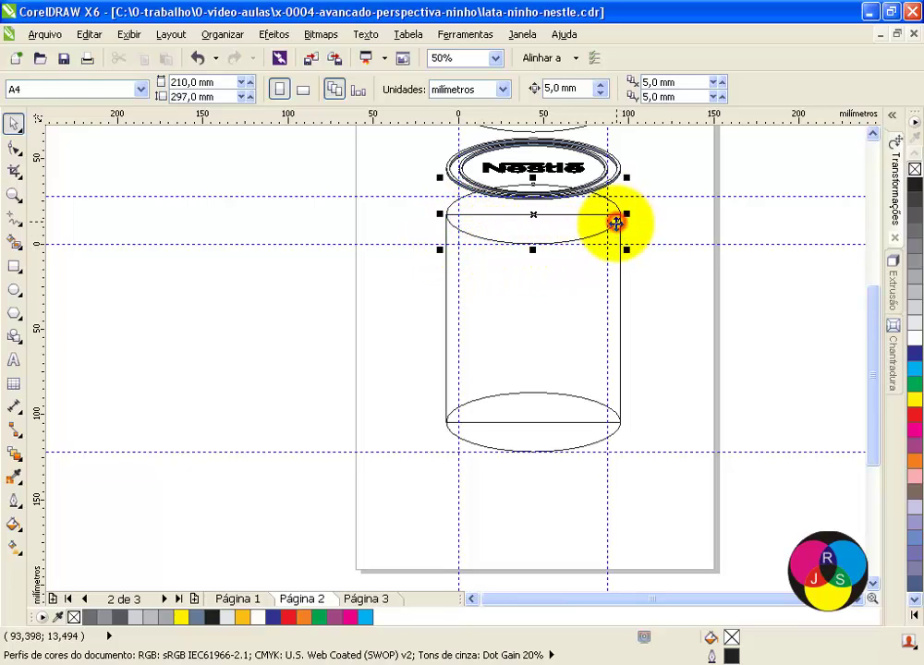
{"action": "left_click", "coordinate": [616, 224]}
{"action": "left_click", "coordinate": [585, 397], "text": "shift"}
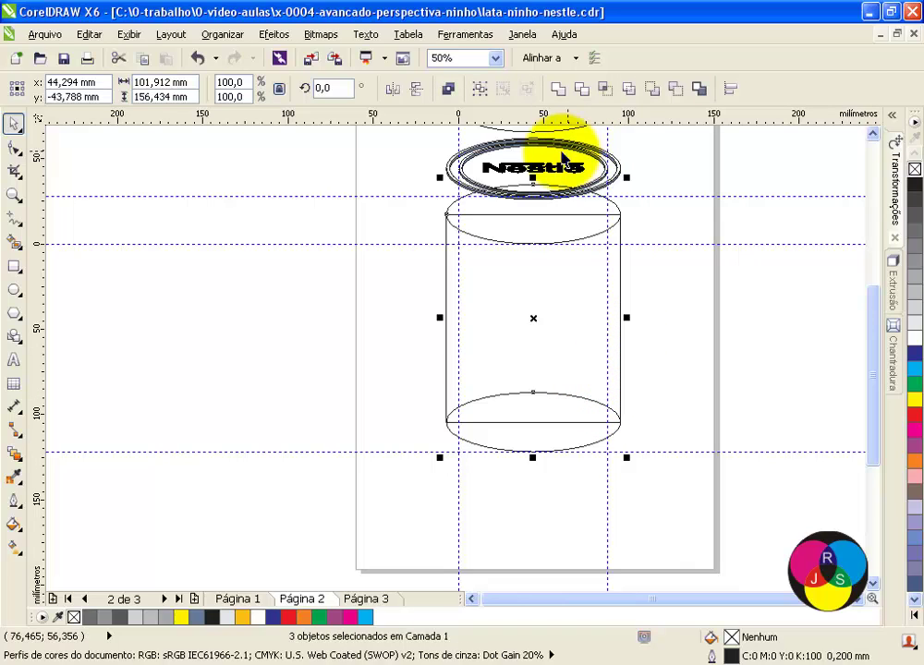
{"action": "left_click", "coordinate": [557, 89]}
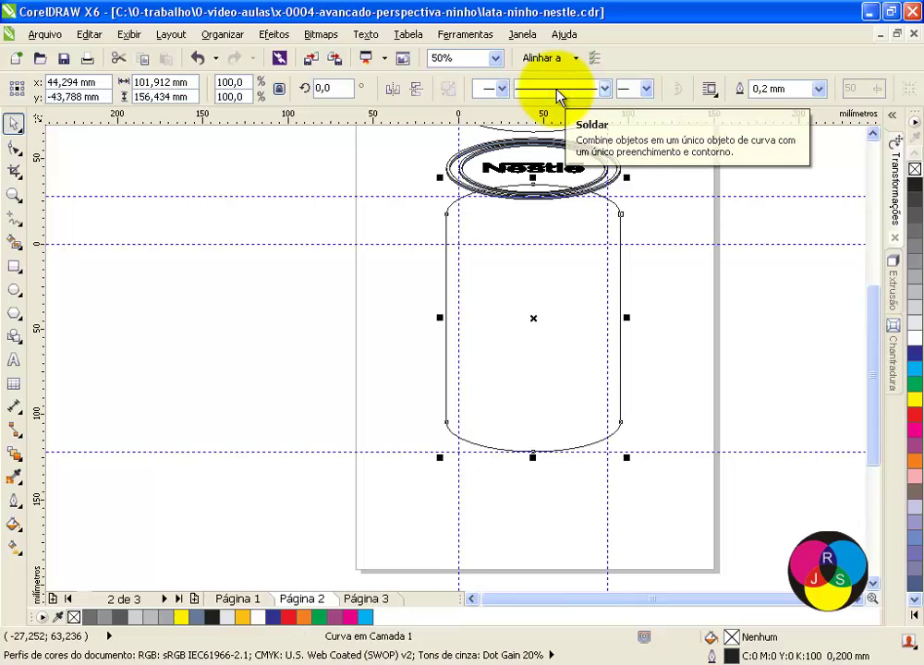
{"action": "left_click", "coordinate": [735, 281]}
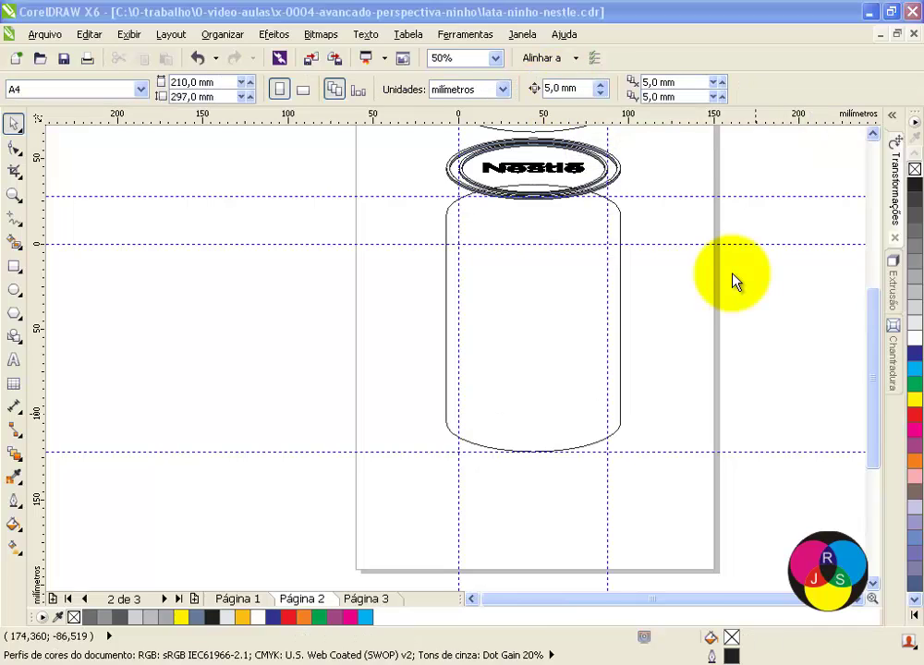
{"action": "left_click", "coordinate": [734, 283]}
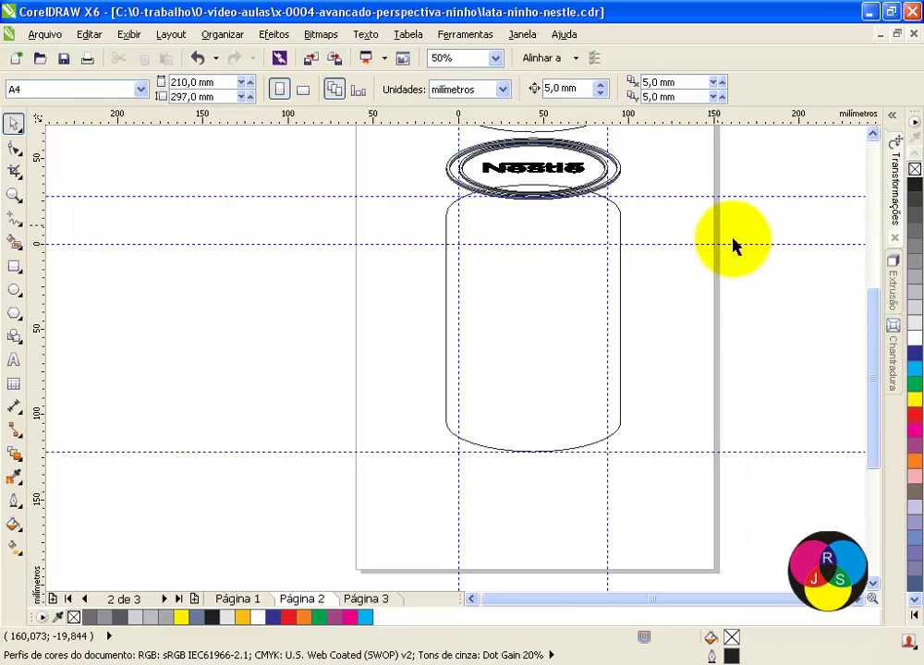
Duplicate the ellipse above the emblem 185 mm straight down, so the copy sits just above the can body's bottom edge.
{"action": "left_click_drag", "start_coordinate": [871, 314], "coordinate": [872, 301]}
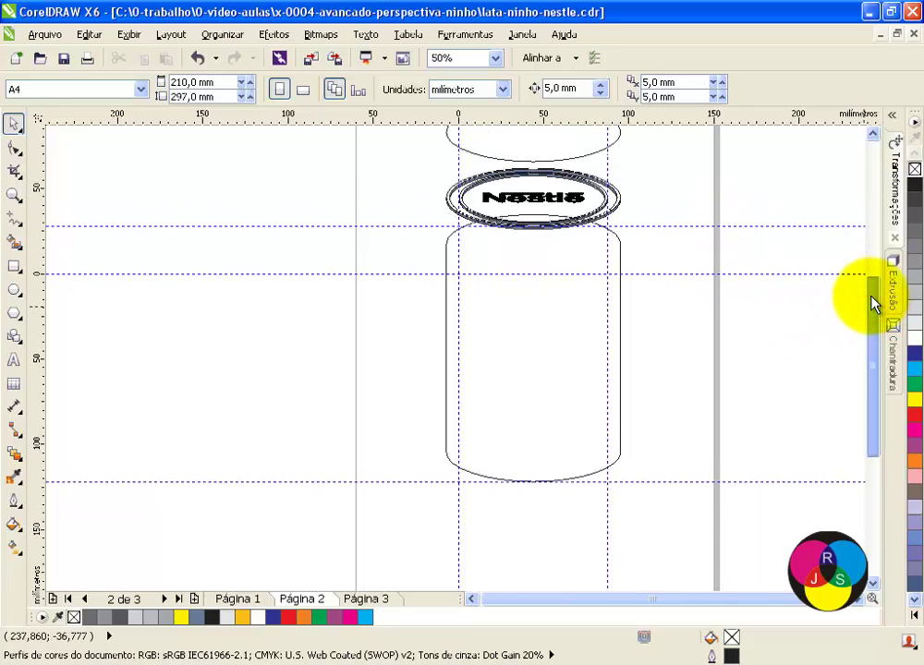
{"action": "left_click", "coordinate": [595, 155]}
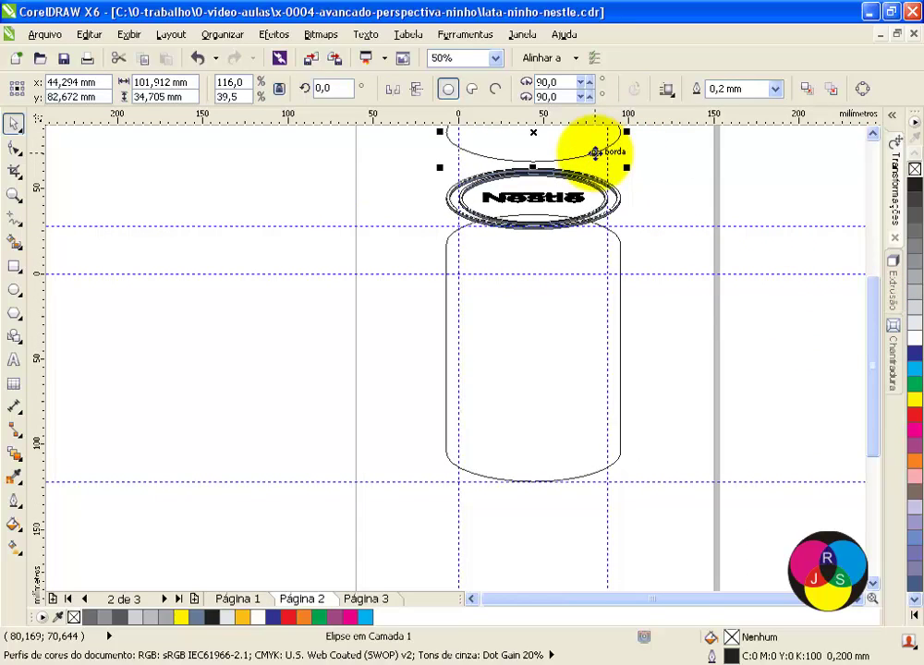
{"action": "key", "text": "Down"}
{"action": "key", "text": "Down"}
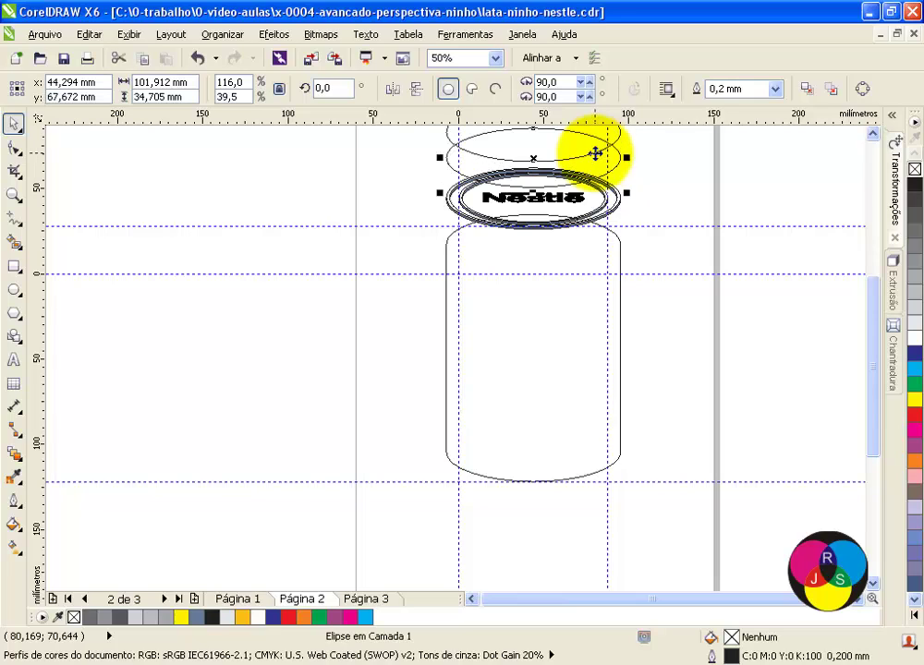
{"action": "key", "text": "Down"}
{"action": "key", "text": "Down"}
{"action": "key", "text": "Down"}
{"action": "key", "text": "Down"}
{"action": "key", "text": "Down"}
{"action": "key", "text": "Down"}
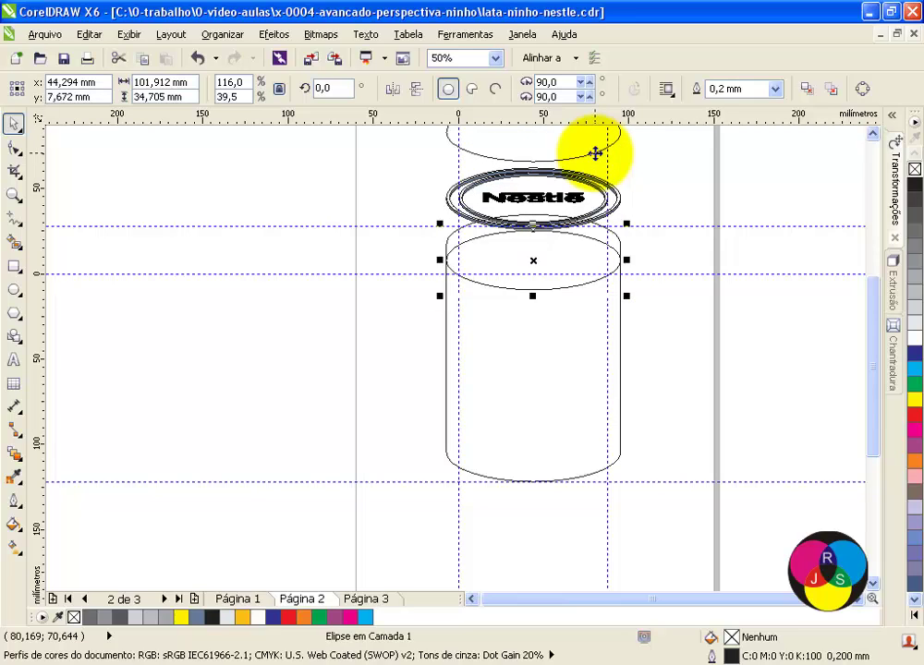
{"action": "key", "text": "Down"}
{"action": "key", "text": "Down"}
{"action": "key", "text": "Down"}
{"action": "key", "text": "Down"}
{"action": "key", "text": "Down"}
{"action": "key", "text": "Down"}
{"action": "key", "text": "Down"}
{"action": "key", "text": "Down"}
{"action": "key", "text": "Down"}
{"action": "key", "text": "Down"}
{"action": "key", "text": "Down"}
{"action": "key", "text": "Down"}
{"action": "key", "text": "Down"}
{"action": "key", "text": "Down"}
{"action": "key", "text": "Down"}
{"action": "key", "text": "Down"}
{"action": "key", "text": "Down"}
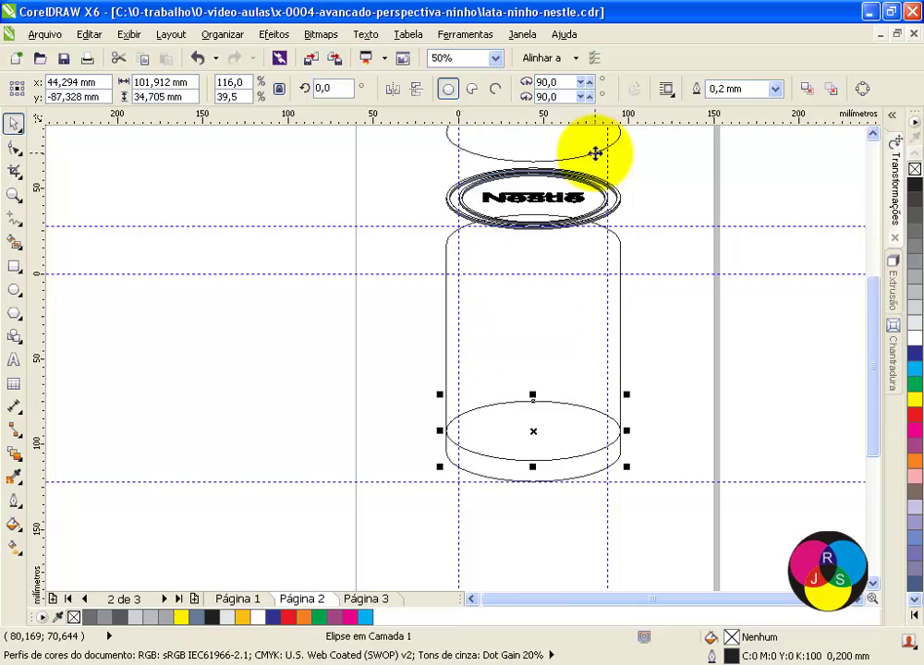
{"action": "key", "text": "Down"}
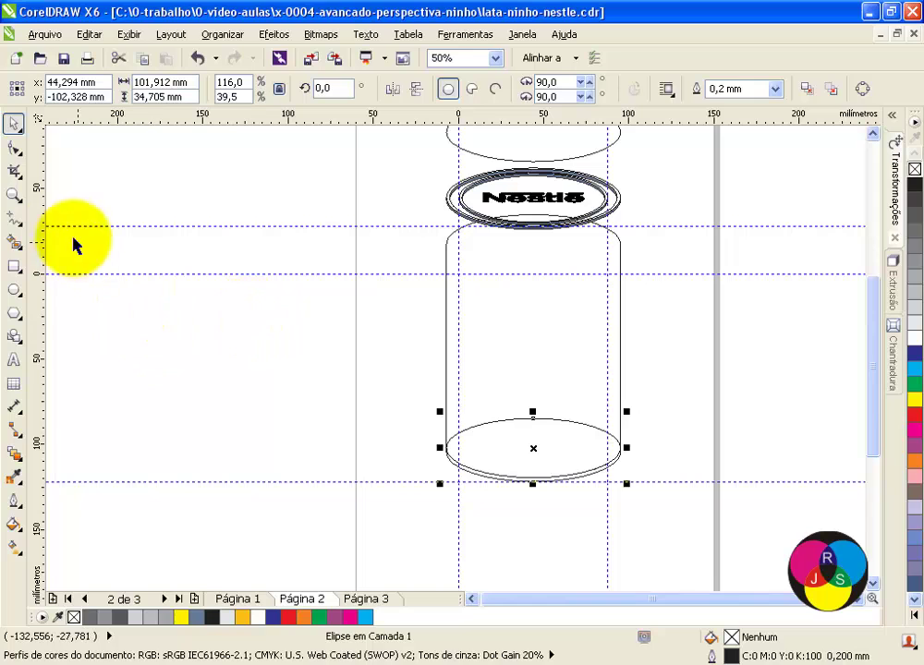
Create a 20% black shape with Smart Fill in the crescent between the copied ellipse and the can body's bottom edge.
{"action": "left_click", "coordinate": [14, 195]}
{"action": "left_click_drag", "start_coordinate": [407, 394], "coordinate": [683, 509]}
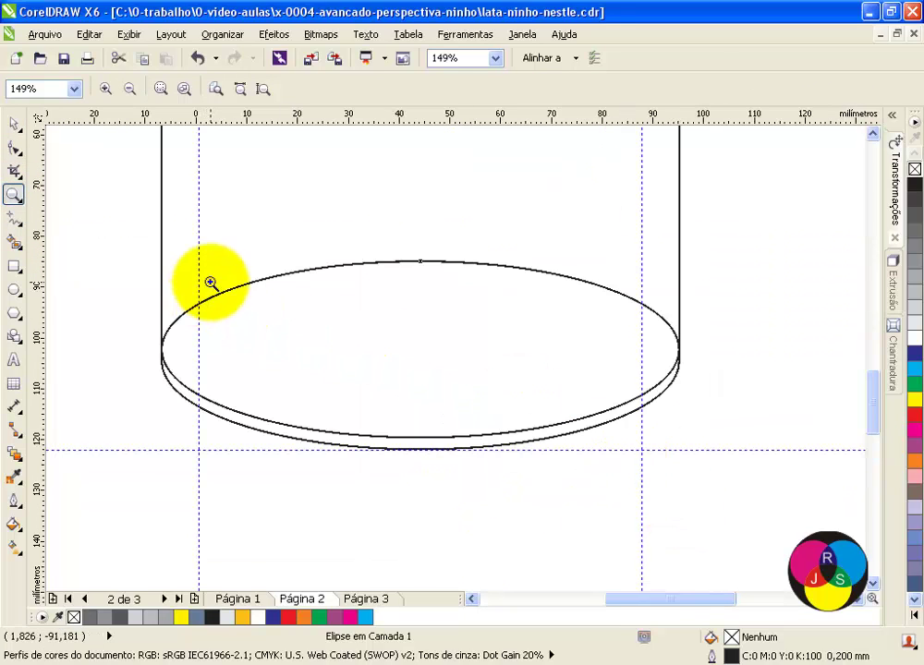
{"action": "left_click", "coordinate": [14, 242]}
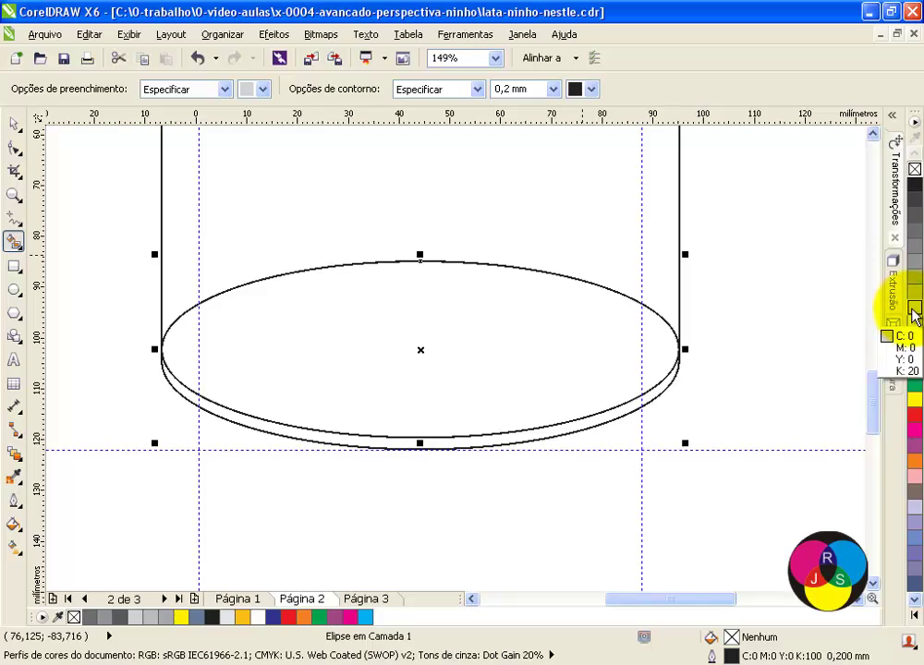
{"action": "left_click", "coordinate": [913, 311]}
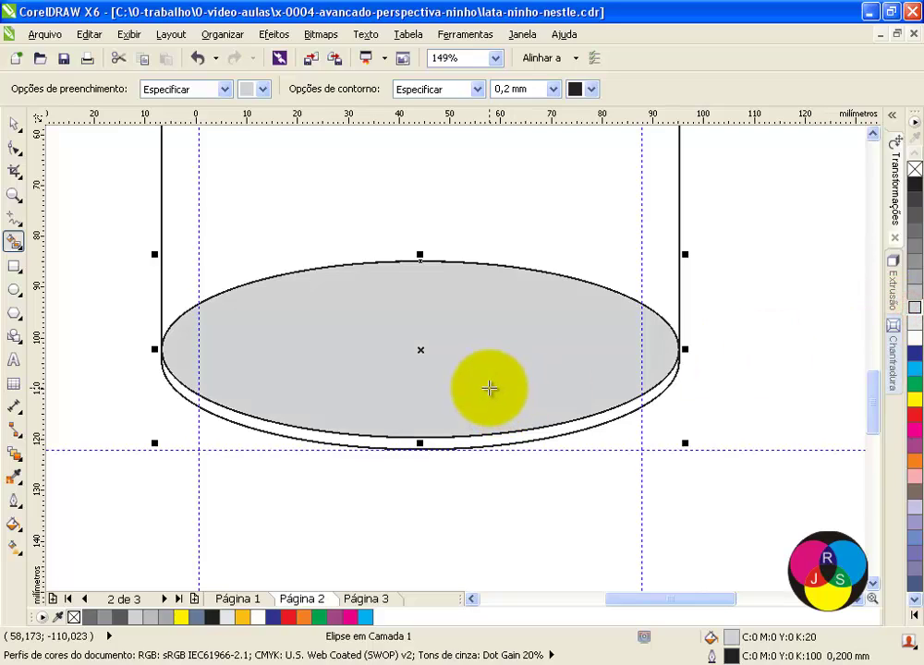
{"action": "key", "text": "ctrl+z"}
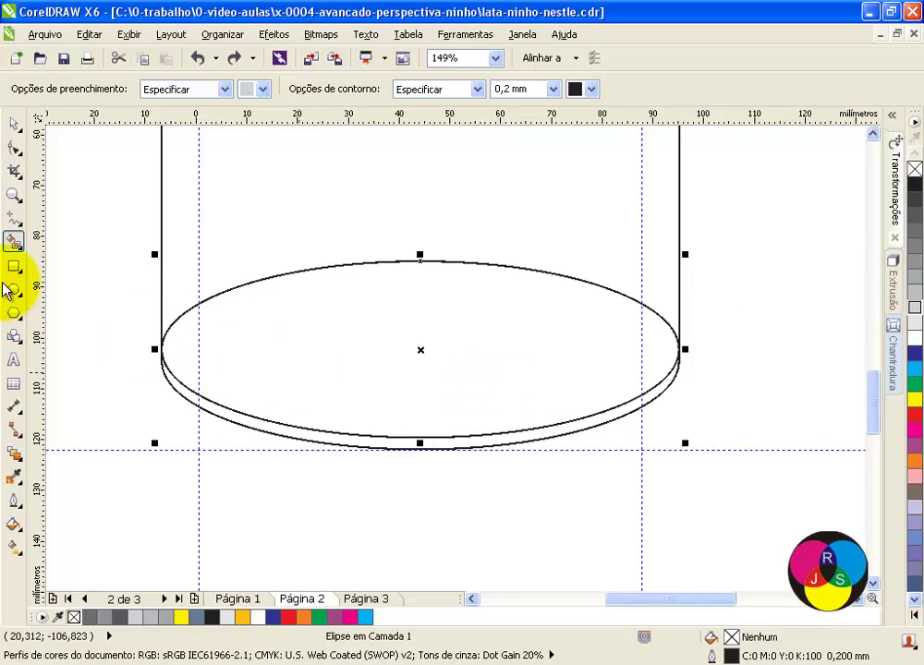
{"action": "left_click", "coordinate": [12, 241]}
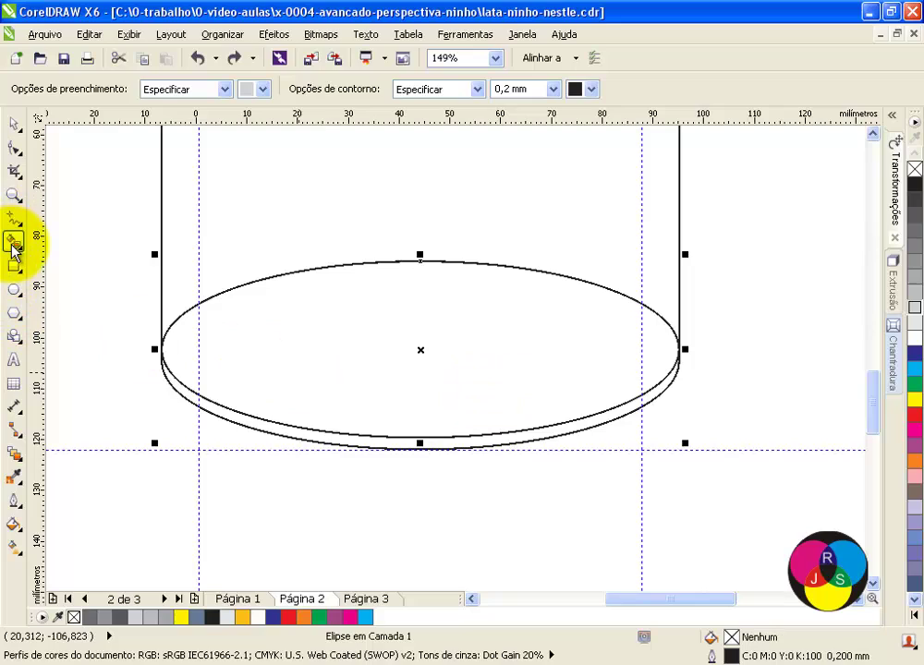
{"action": "left_click", "coordinate": [296, 432]}
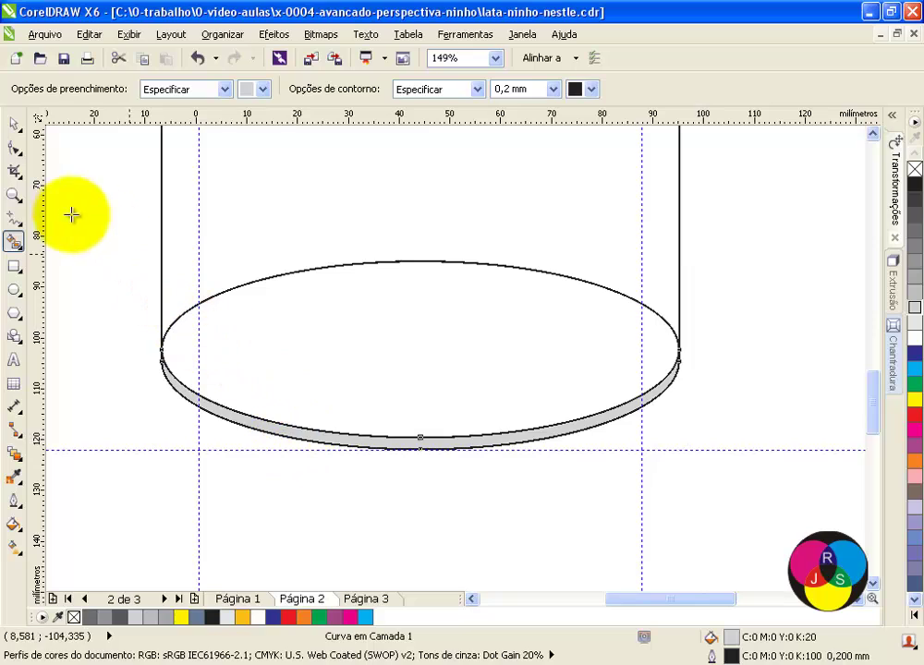
Move the copied ellipse straight down off the can body, centred at about -154.2 mm vertically.
{"action": "left_click", "coordinate": [14, 122]}
{"action": "left_click", "coordinate": [380, 265]}
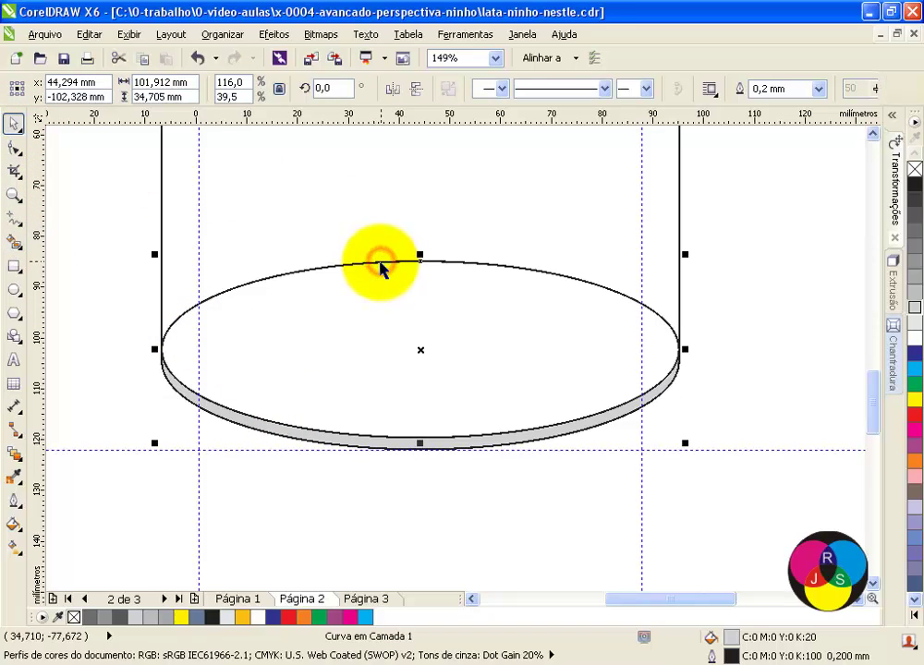
{"action": "left_click_drag", "start_coordinate": [381, 266], "coordinate": [358, 526]}
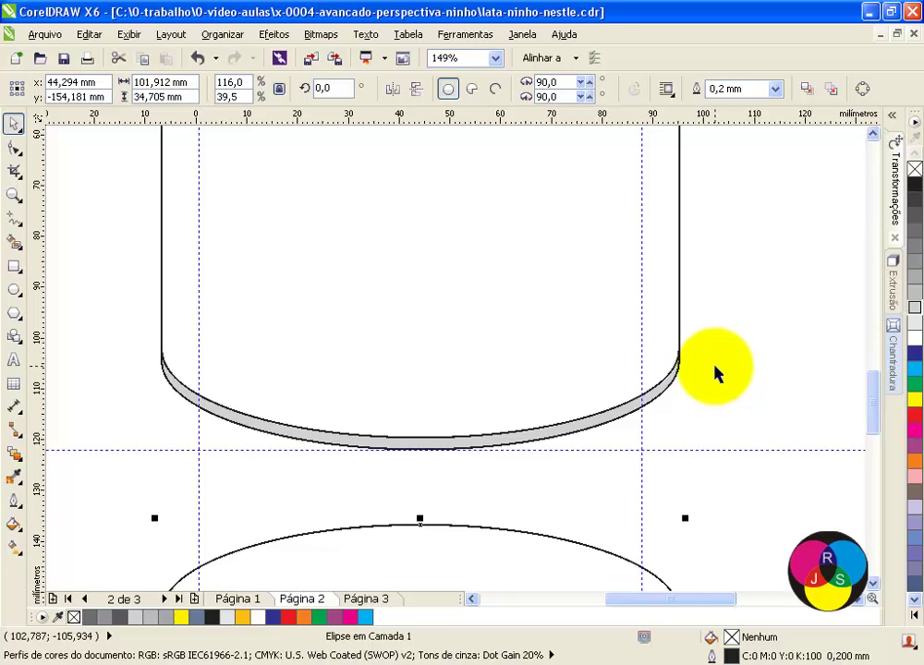
Move the ellipse above the emblem straight up 20 mm.
{"action": "scroll", "coordinate": [716, 372], "scroll_direction": "down", "scroll_amount": 2}
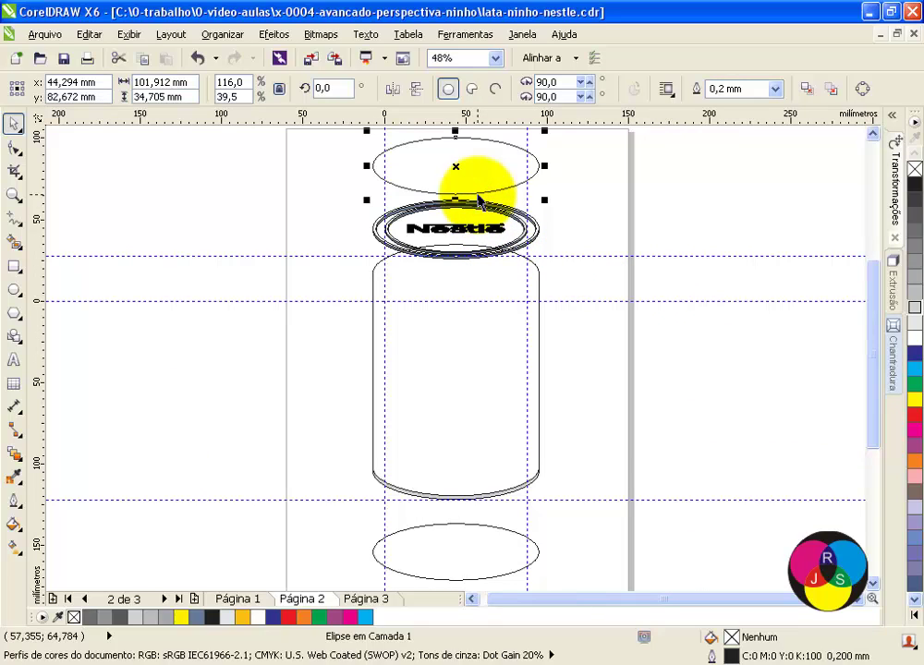
{"action": "key", "text": "Up"}
{"action": "key", "text": "Up"}
{"action": "key", "text": "Up"}
{"action": "key", "text": "Up"}
{"action": "key", "text": "Up"}
{"action": "key", "text": "Up"}
{"action": "key", "text": "Up"}
{"action": "key", "text": "Up"}
{"action": "key", "text": "Up"}
{"action": "key", "text": "Up"}
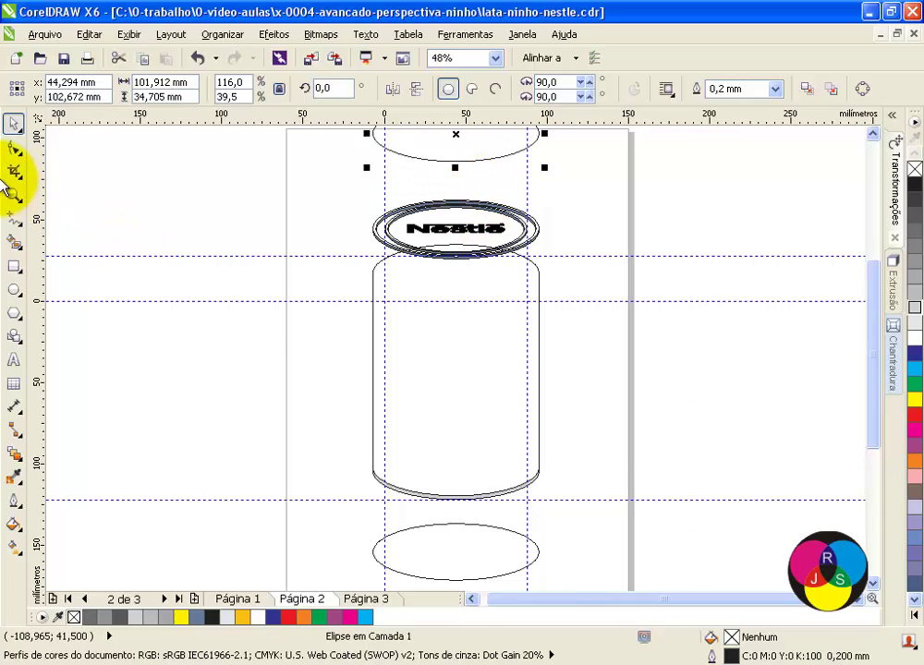
Fill the ellipse above the emblem with 20% black.
{"action": "left_click", "coordinate": [14, 196]}
{"action": "left_click_drag", "start_coordinate": [344, 188], "coordinate": [582, 313]}
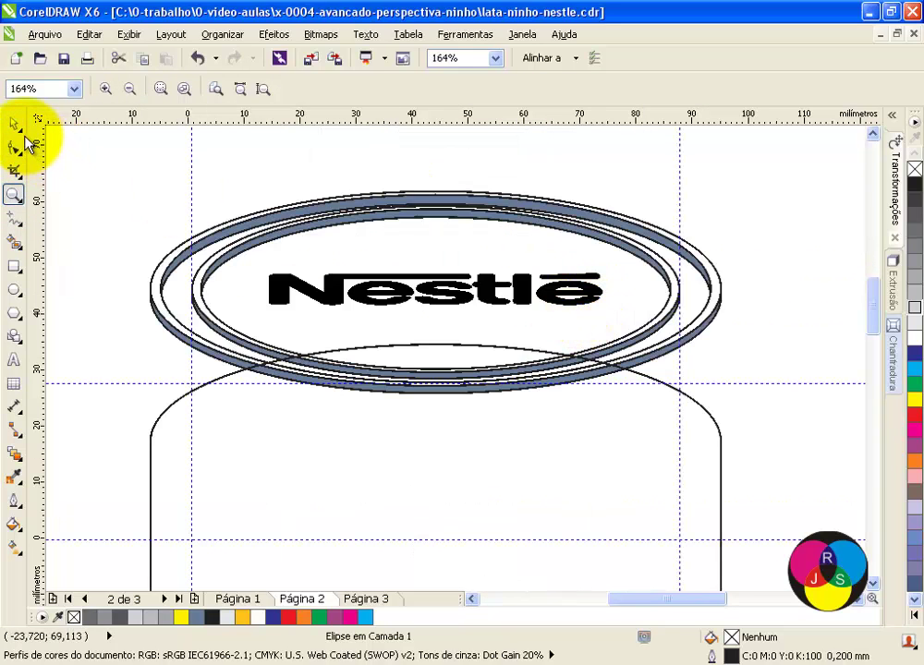
{"action": "key", "text": "space"}
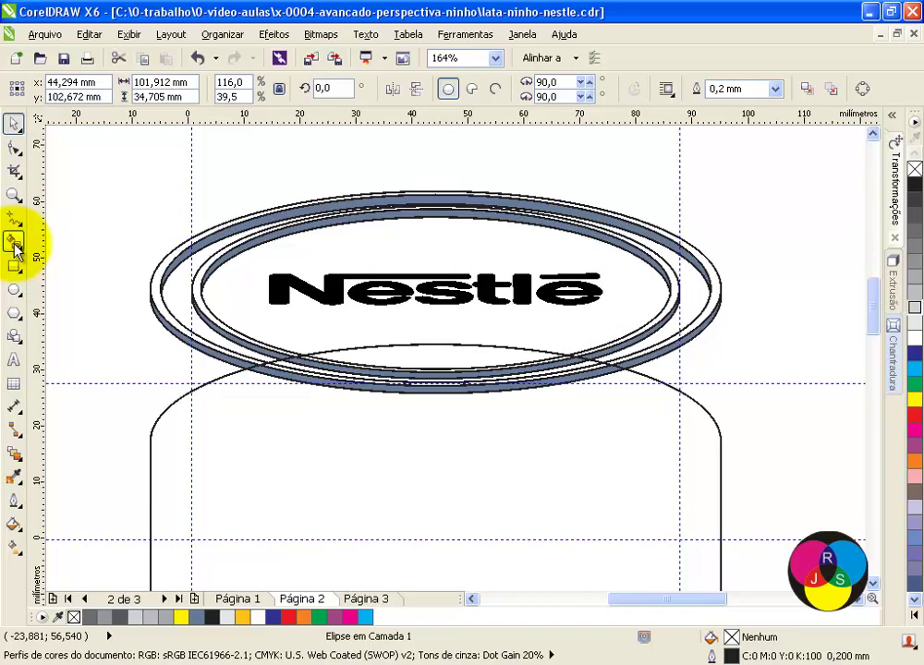
{"action": "left_click", "coordinate": [12, 243]}
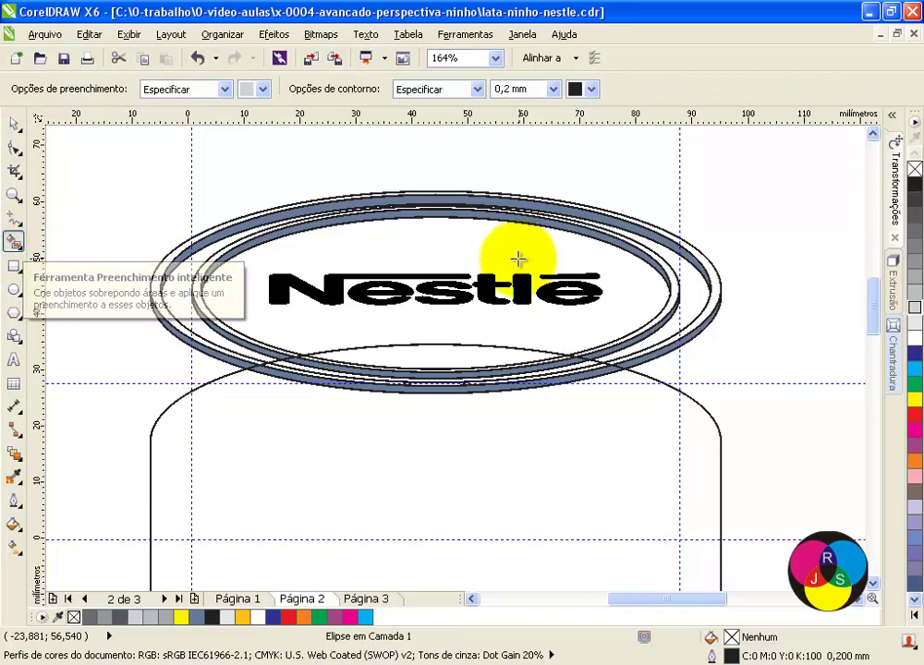
{"action": "left_click", "coordinate": [912, 312]}
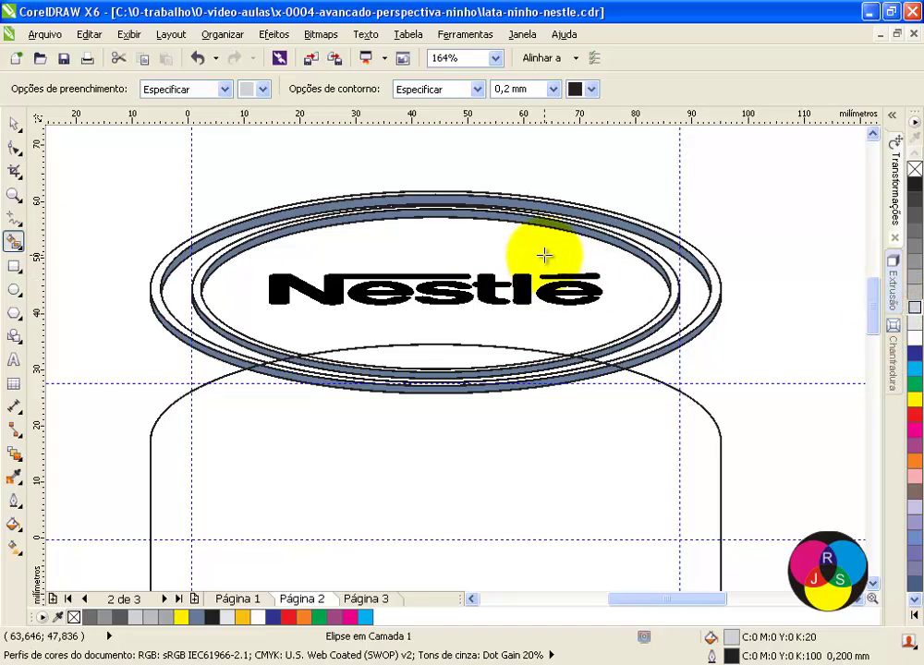
{"action": "left_click", "coordinate": [544, 252]}
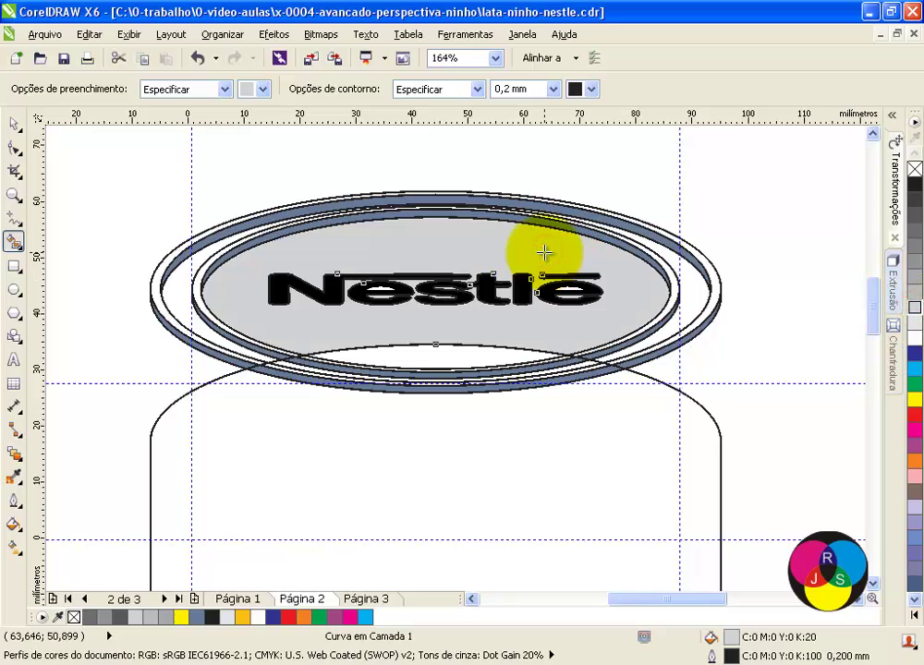
{"action": "key", "text": "ctrl+z"}
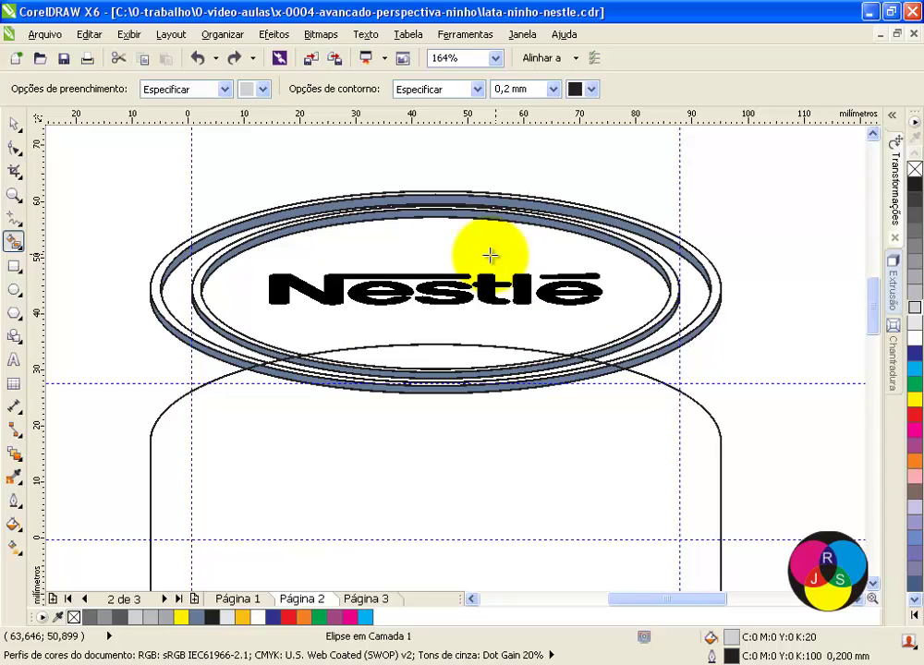
{"action": "left_click", "coordinate": [13, 123]}
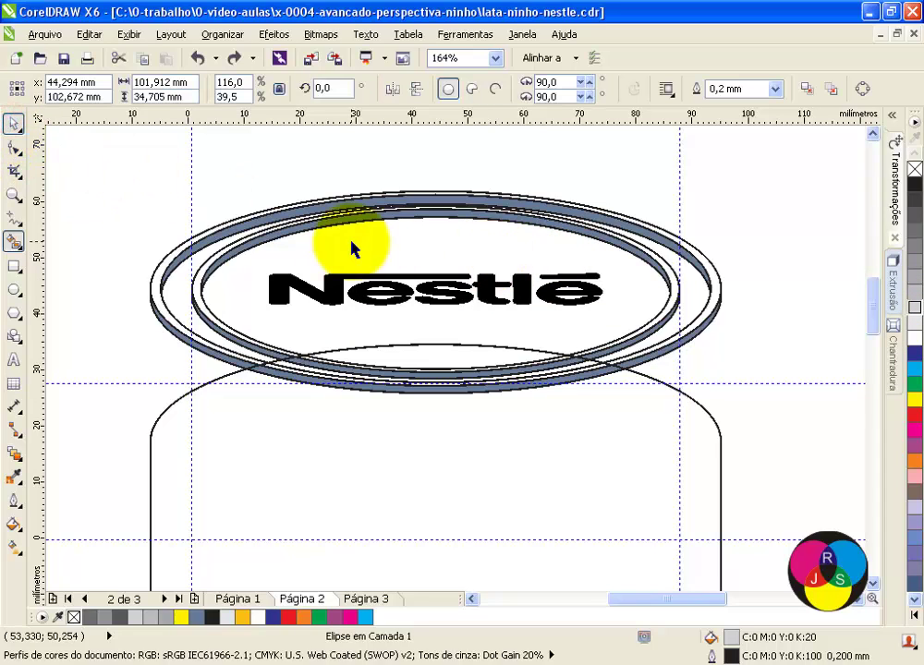
Move the whole Nestlé emblem straight up off the can body, centred at about 58.7 mm vertically.
{"action": "scroll", "coordinate": [351, 247], "scroll_direction": "down", "scroll_amount": 2}
{"action": "left_click_drag", "start_coordinate": [229, 199], "coordinate": [584, 330]}
{"action": "key", "text": "Up"}
{"action": "key", "text": "Up"}
{"action": "key", "text": "Up"}
{"action": "key", "text": "Up"}
{"action": "key", "text": "Up"}
{"action": "key", "text": "Up"}
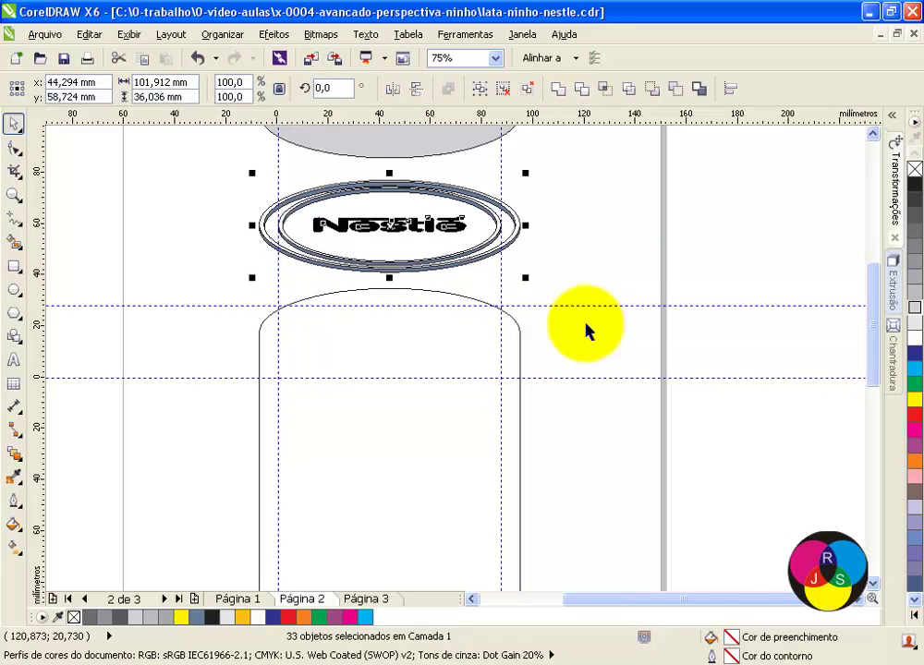
{"action": "left_click", "coordinate": [567, 222]}
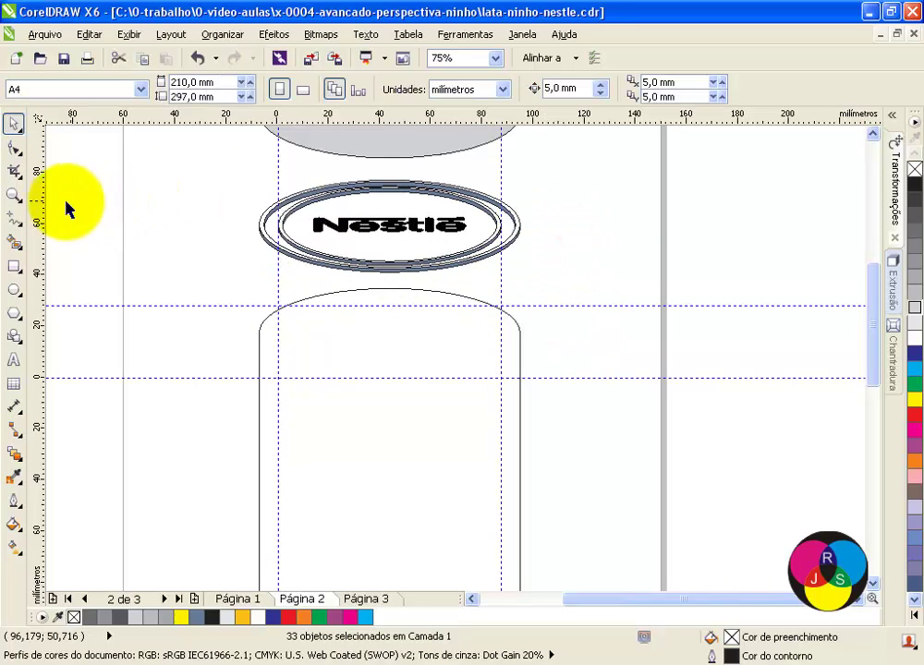
Create Smart Fill shapes in the emblem, 20% black around the lettering and 10% black in the wide band between the two rings.
{"action": "left_click", "coordinate": [12, 195]}
{"action": "left_click_drag", "start_coordinate": [228, 168], "coordinate": [563, 305]}
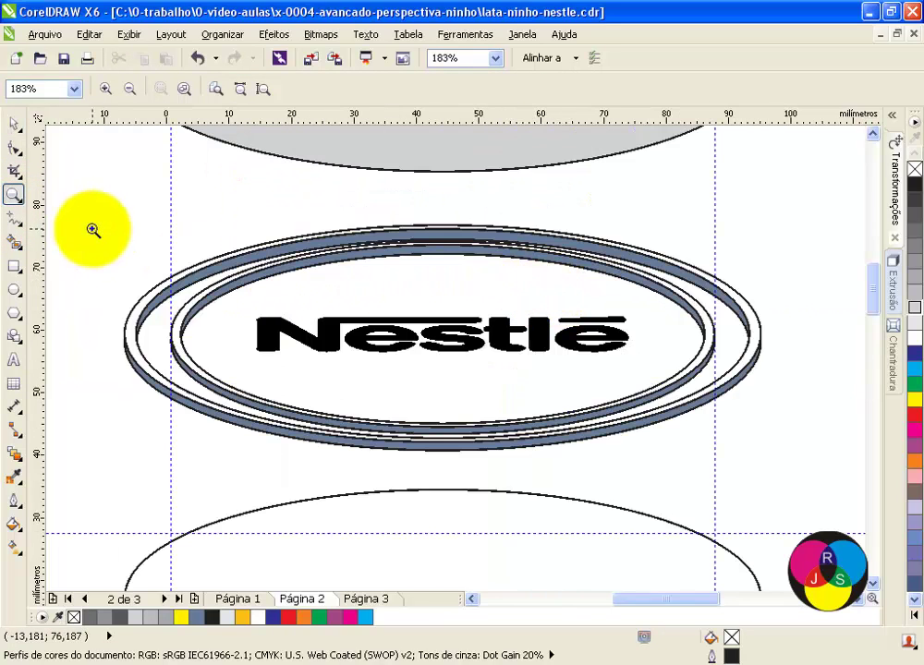
{"action": "left_click", "coordinate": [10, 243]}
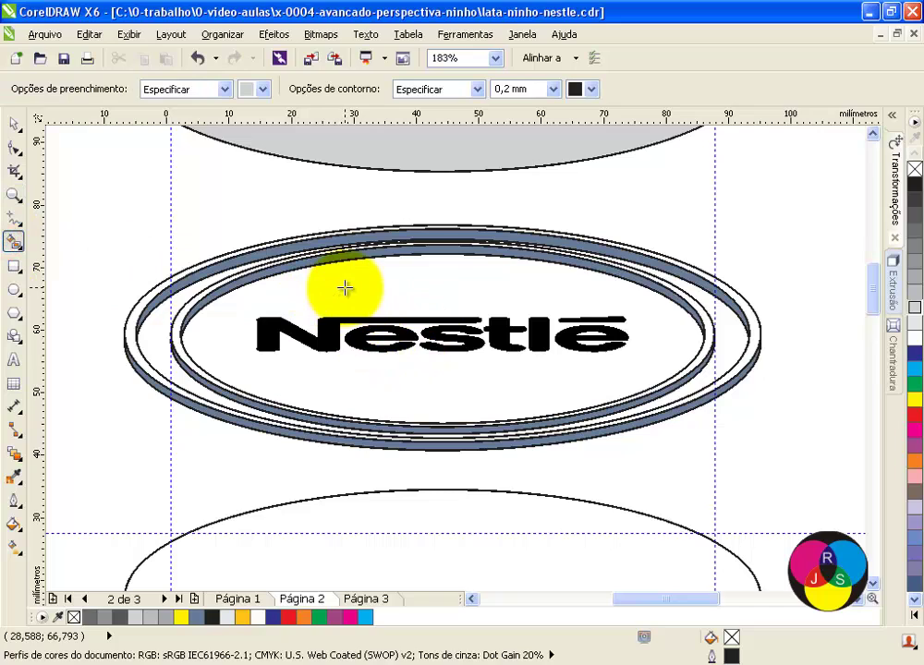
{"action": "left_click", "coordinate": [536, 290]}
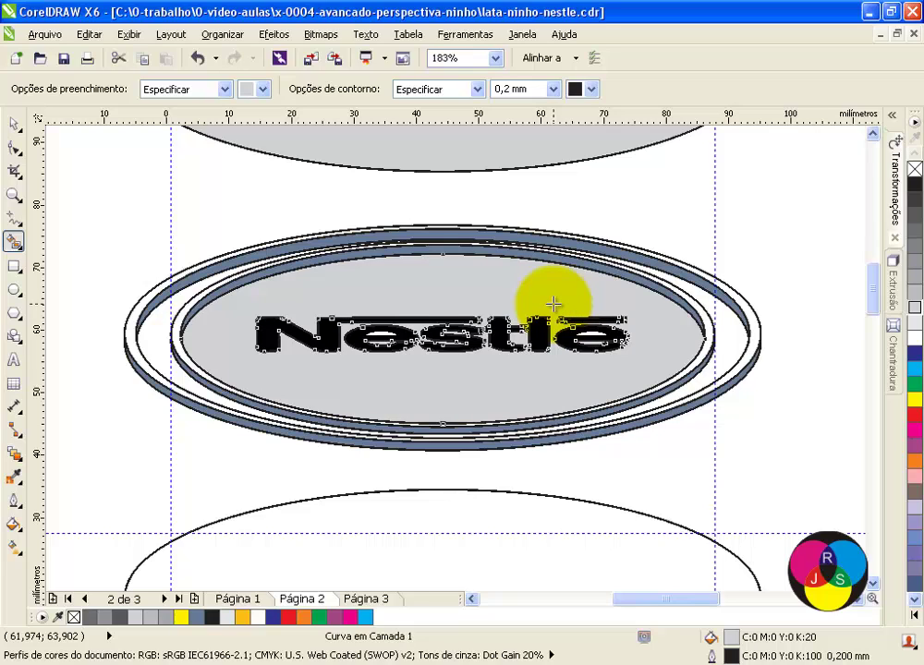
{"action": "left_click", "coordinate": [153, 341]}
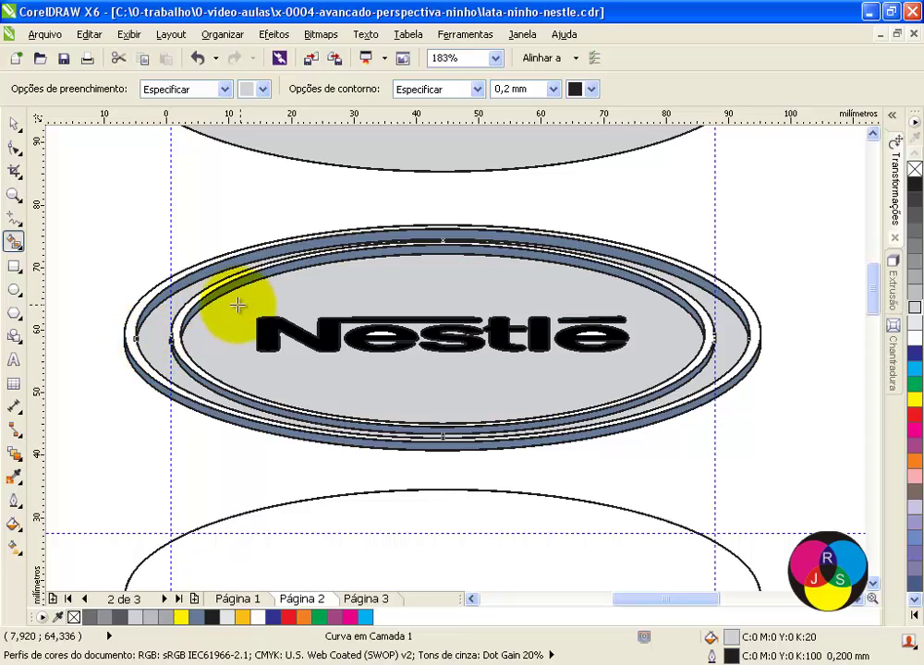
{"action": "left_click", "coordinate": [917, 328]}
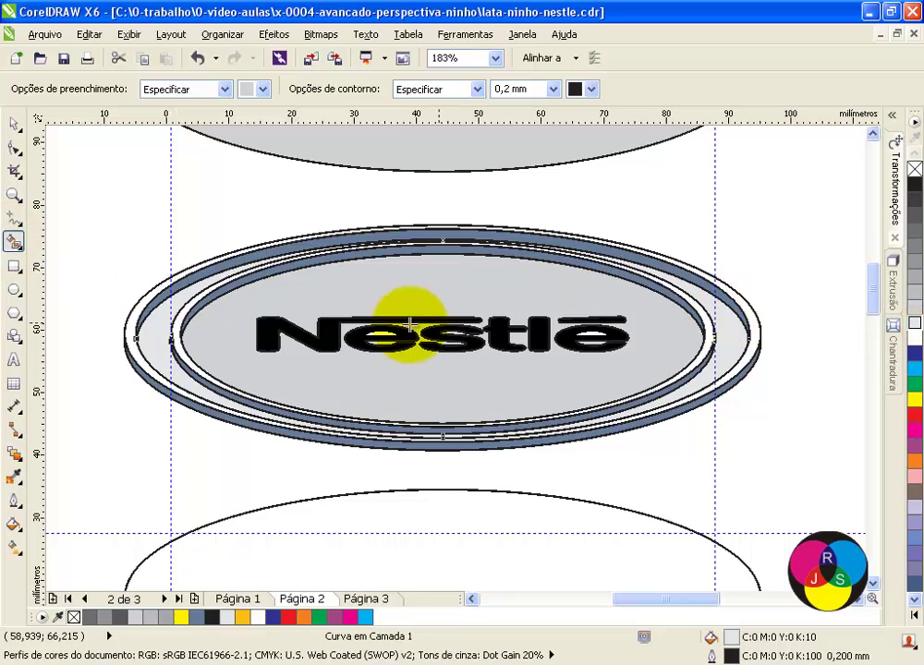
Create 20% black Smart Fill shapes in the thin top faces of the emblem's outer and inner rings.
{"action": "left_click", "coordinate": [127, 333]}
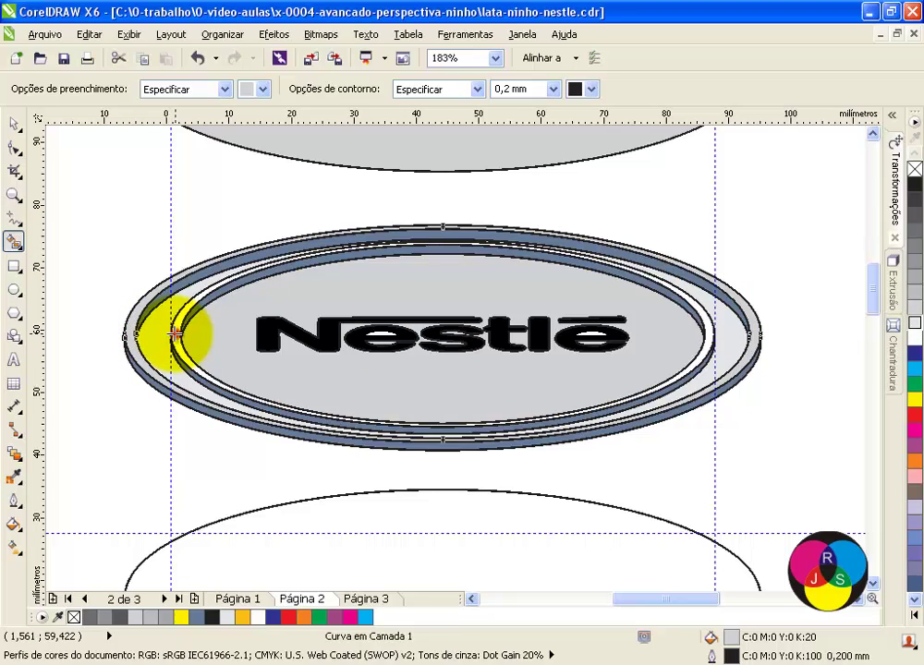
{"action": "left_click", "coordinate": [174, 334]}
{"action": "left_click", "coordinate": [12, 121]}
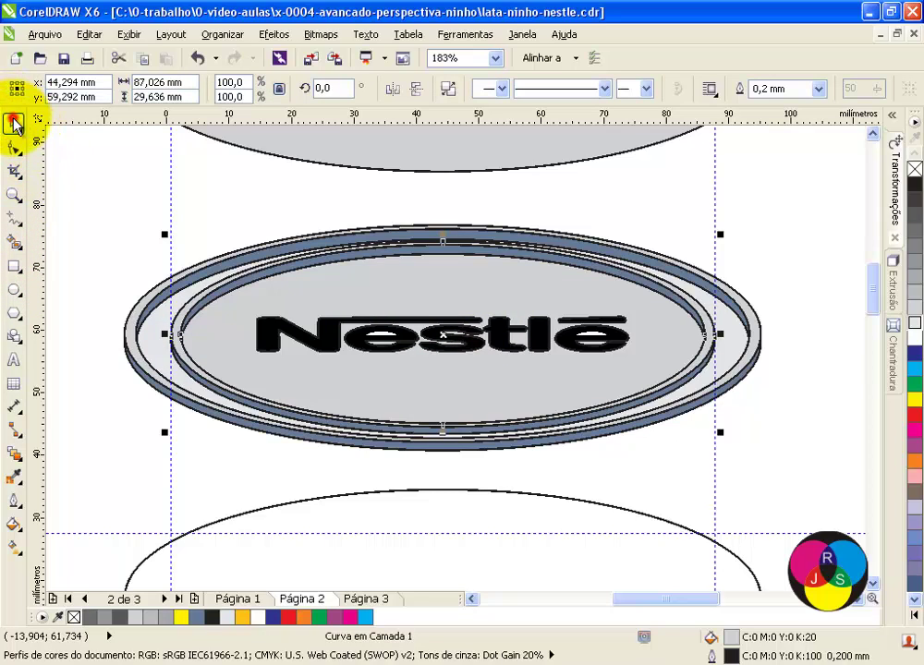
{"action": "left_click", "coordinate": [82, 168]}
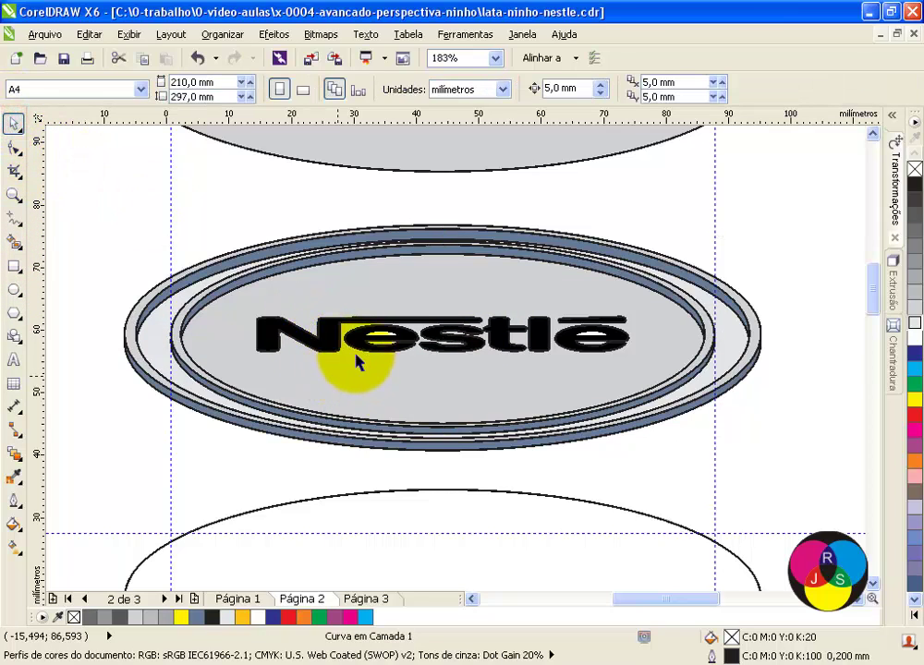
Create 20% black Smart Fill shapes in the white openings of both letters e in the Nestlé lettering.
{"action": "left_click", "coordinate": [332, 341]}
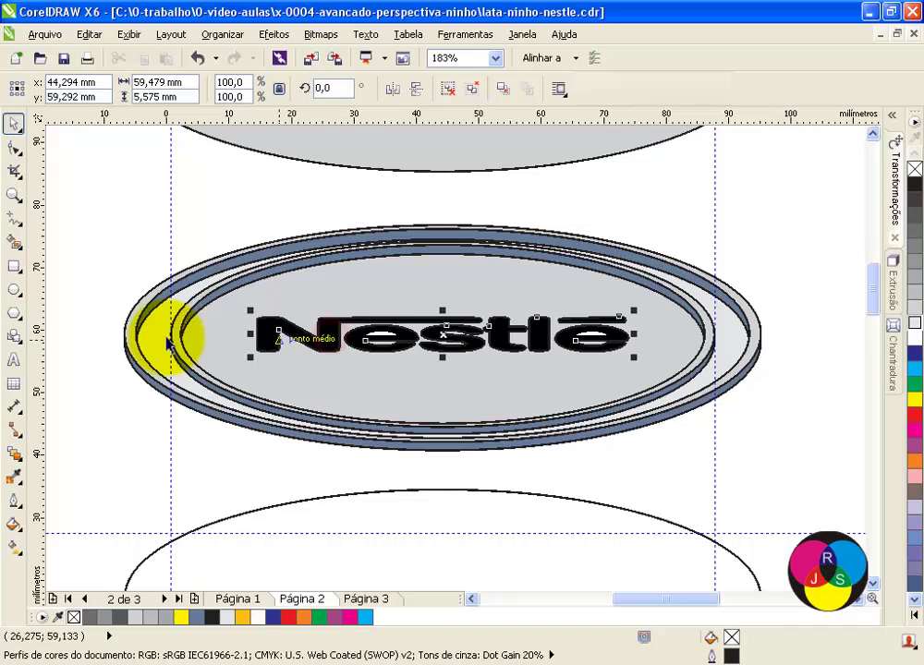
{"action": "left_click", "coordinate": [14, 240]}
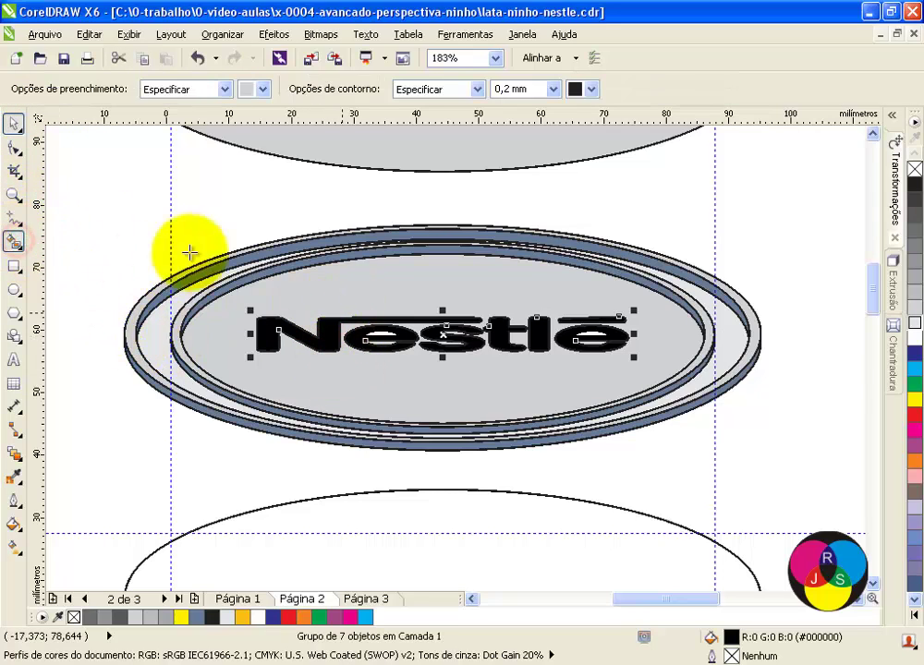
{"action": "left_click", "coordinate": [14, 194]}
{"action": "left_click_drag", "start_coordinate": [331, 305], "coordinate": [659, 377]}
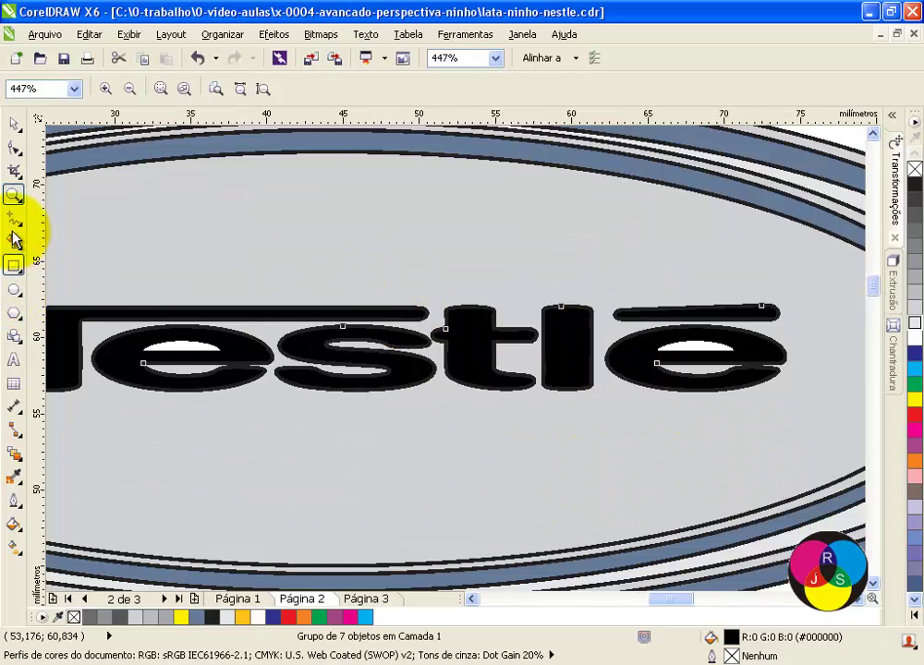
{"action": "left_click", "coordinate": [14, 242]}
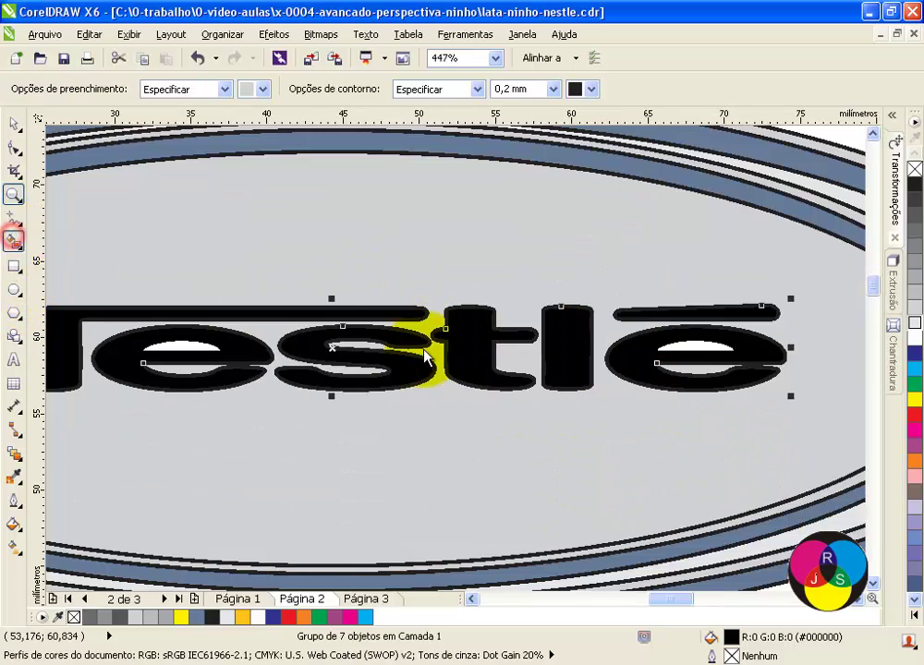
{"action": "left_click", "coordinate": [912, 312]}
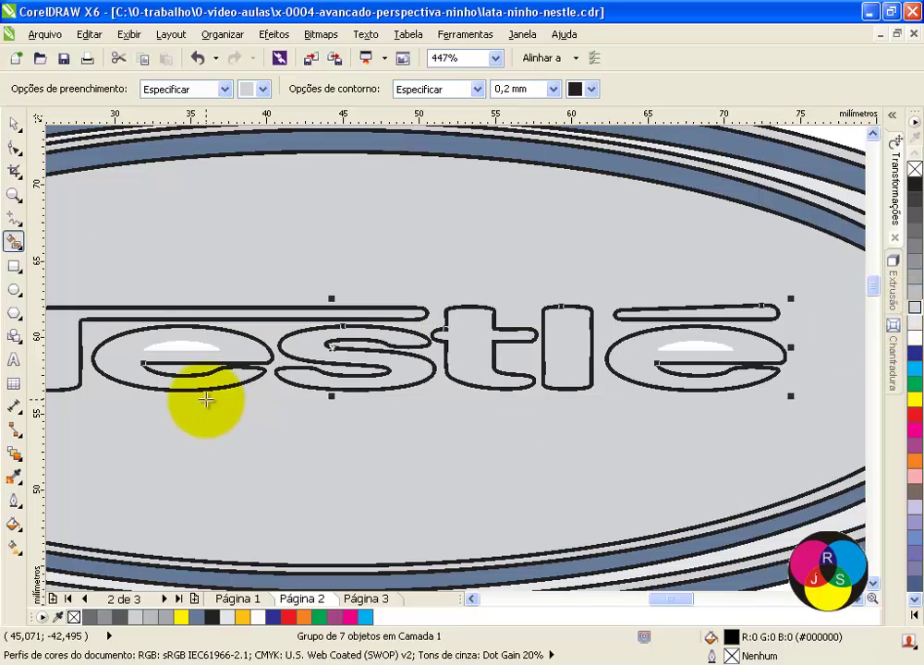
{"action": "key", "text": "ctrl+z"}
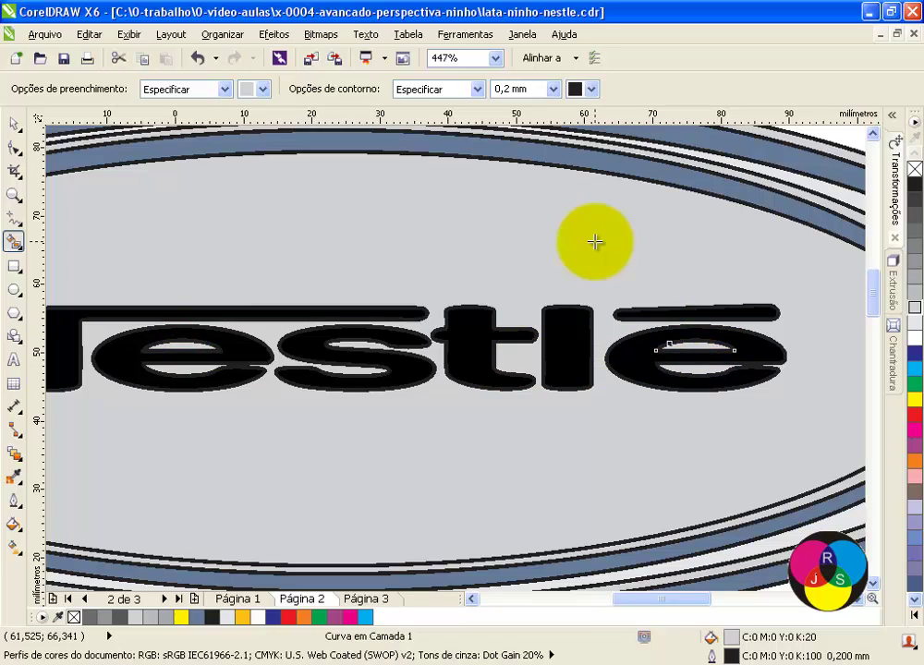
Duplicate the black Nestlé lettering about 0.8 mm straight up.
{"action": "scroll", "coordinate": [594, 243], "scroll_direction": "down", "scroll_amount": 3}
{"action": "left_click", "coordinate": [12, 127]}
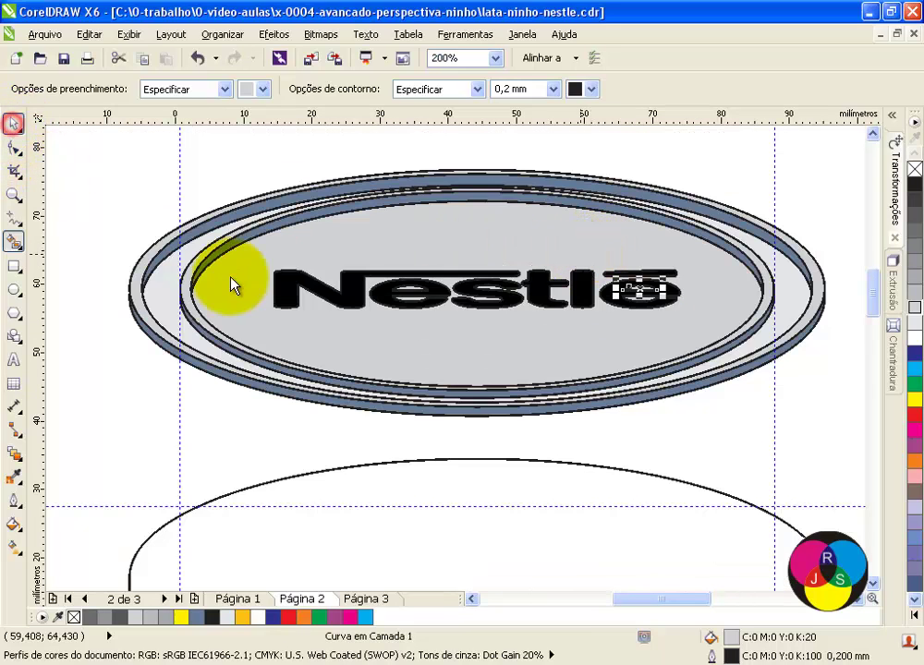
{"action": "left_click", "coordinate": [358, 300]}
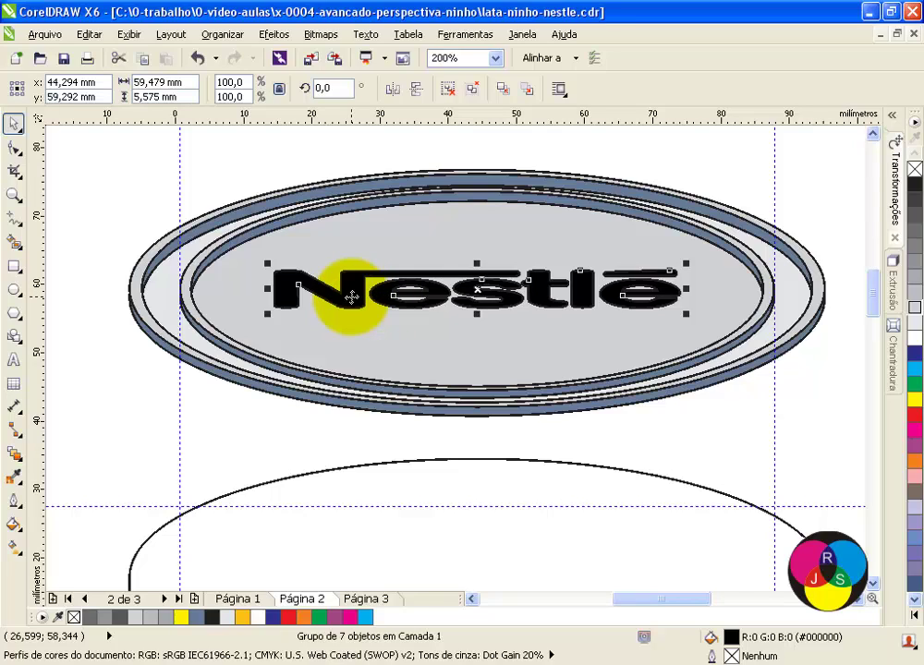
{"action": "mouse_move", "coordinate": [351, 297]}
{"action": "left_mouse_down"}
{"action": "mouse_move", "coordinate": [340, 293]}
{"action": "mouse_move", "coordinate": [351, 292]}
{"action": "left_mouse_up"}
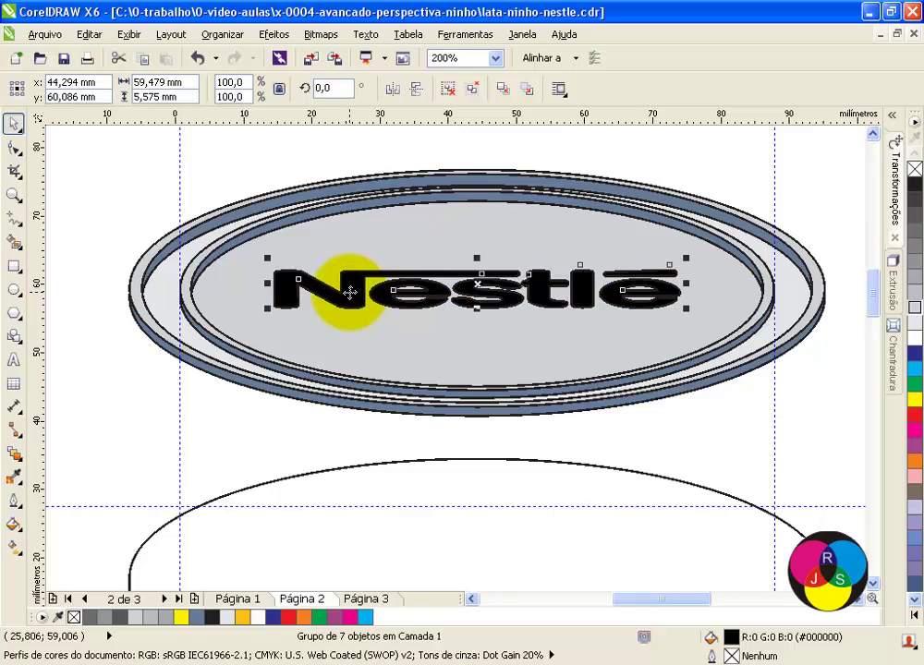
Fill the duplicated Nestlé lettering with white and bring it to the front.
{"action": "left_click", "coordinate": [911, 323]}
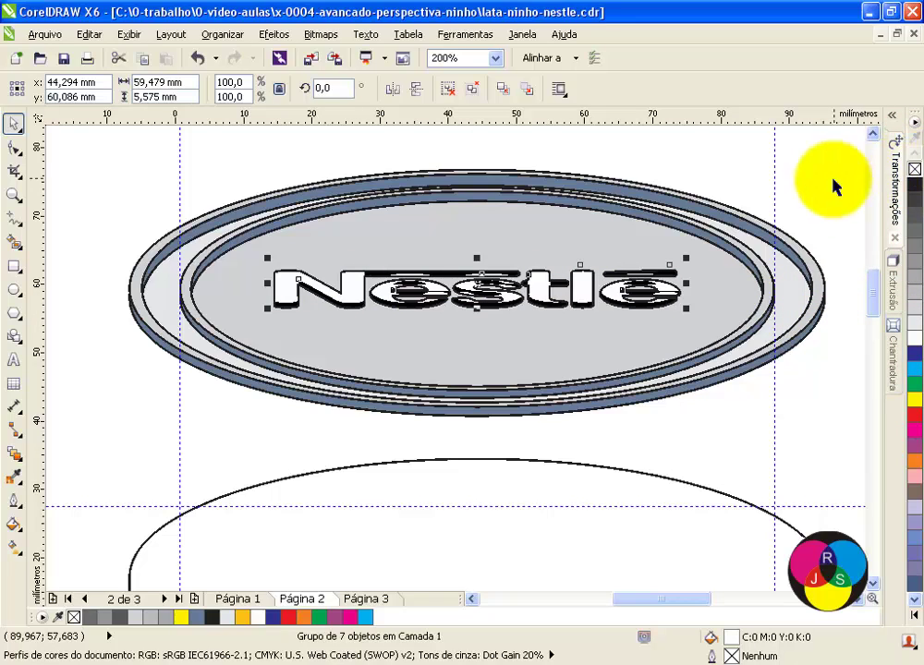
{"action": "left_click", "coordinate": [13, 123]}
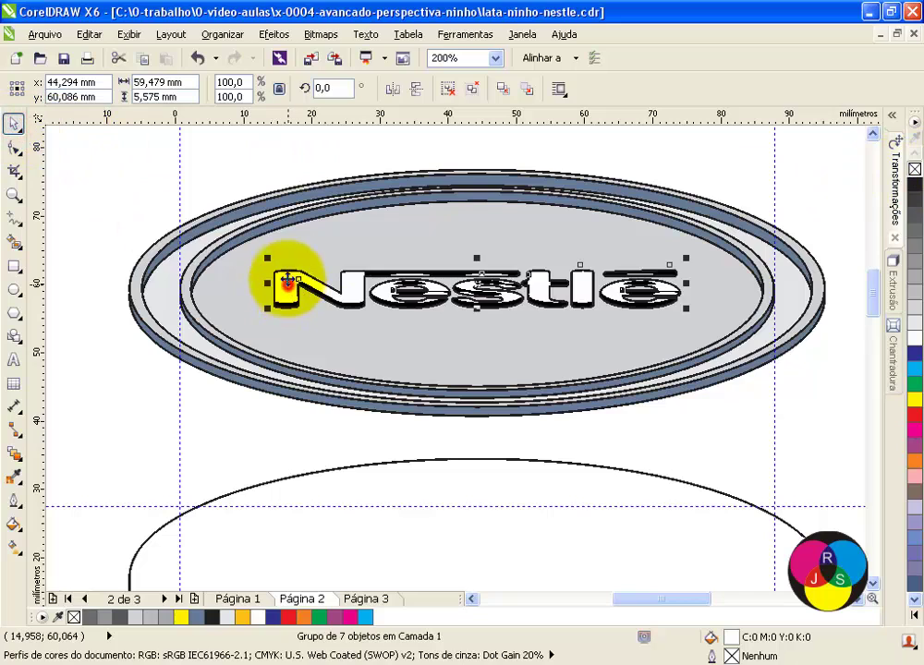
{"action": "mouse_move", "coordinate": [290, 289]}
{"action": "left_mouse_down"}
{"action": "mouse_move", "coordinate": [279, 271]}
{"action": "mouse_move", "coordinate": [294, 273]}
{"action": "left_mouse_up"}
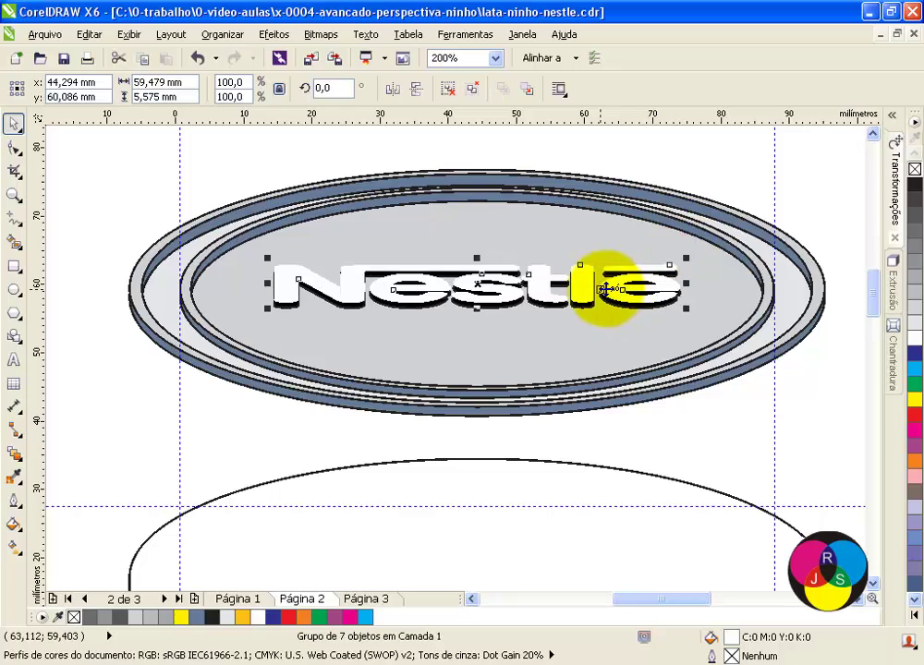
Turn off snapping to objects and deselect the white lettering.
{"action": "left_click", "coordinate": [134, 35]}
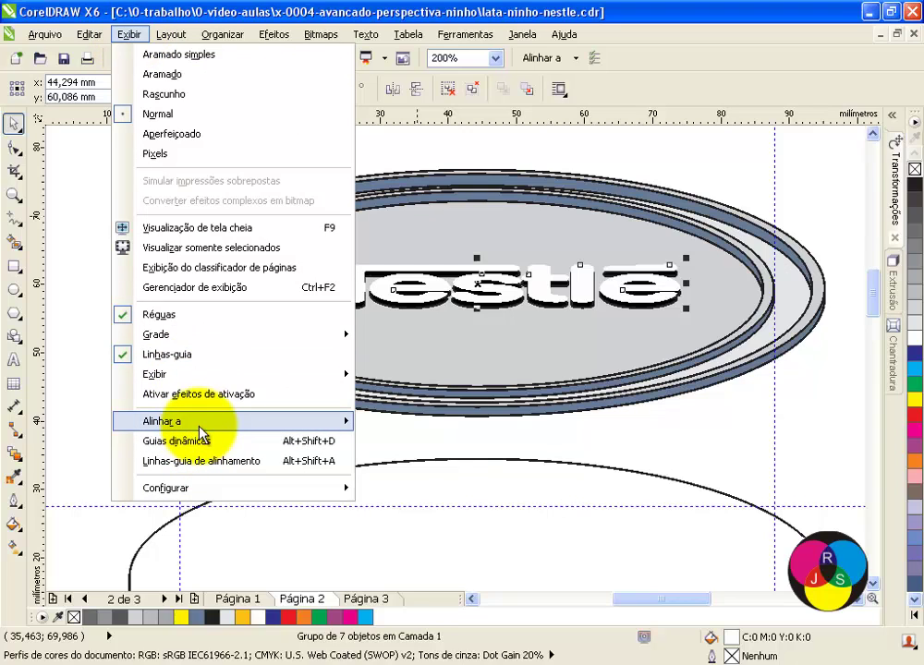
{"action": "mouse_move", "coordinate": [201, 425]}
{"action": "left_click", "coordinate": [425, 506]}
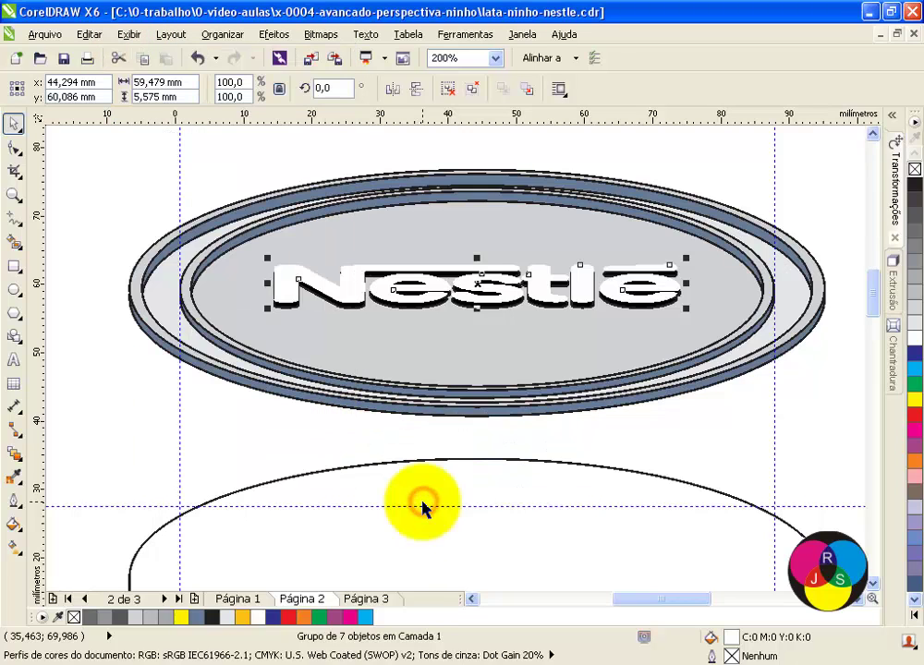
{"action": "left_click", "coordinate": [212, 162]}
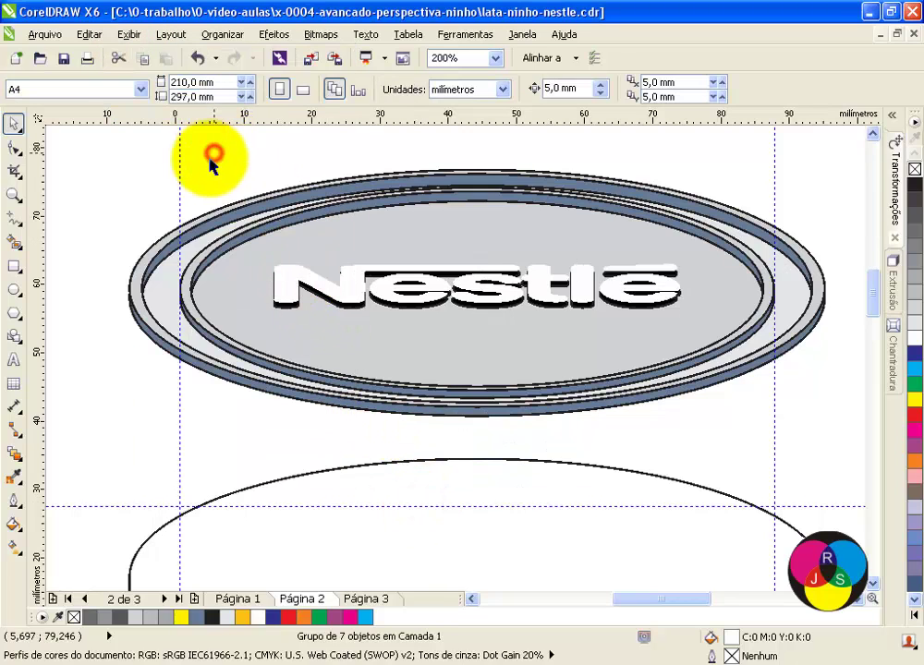
Move the white lettering to about x 44.06, y 59.59 mm and duplicate it about 0.15 mm right and 0.2 mm down.
{"action": "left_click", "coordinate": [15, 196]}
{"action": "left_click_drag", "start_coordinate": [244, 255], "coordinate": [424, 339]}
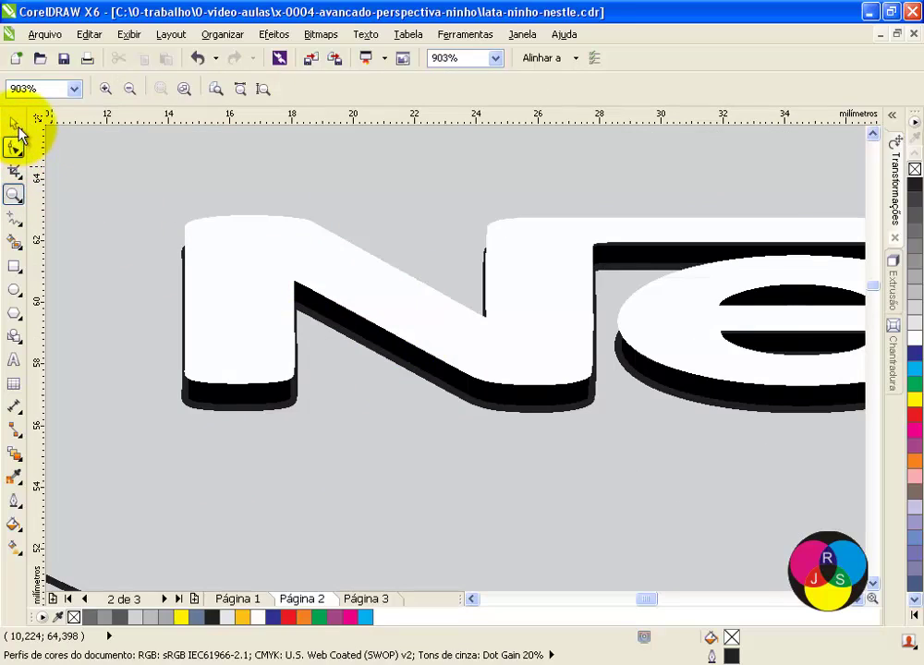
{"action": "left_click", "coordinate": [15, 123]}
{"action": "left_click", "coordinate": [251, 350]}
{"action": "left_click_drag", "start_coordinate": [242, 364], "coordinate": [249, 362]}
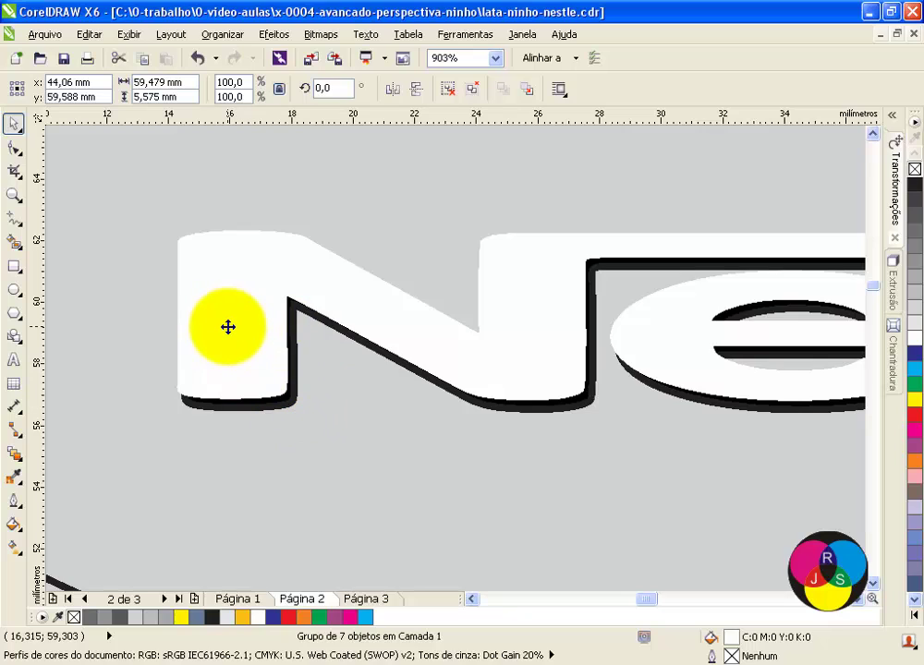
{"action": "left_click_drag", "start_coordinate": [233, 327], "coordinate": [238, 334]}
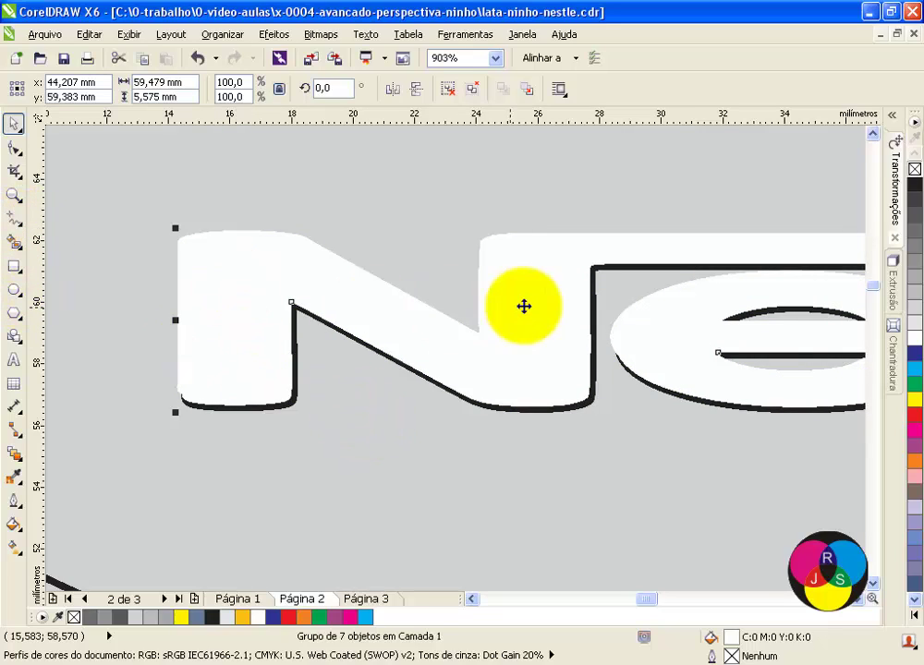
Fill the duplicated Nestlé lettering with 20% black.
{"action": "left_click", "coordinate": [917, 314]}
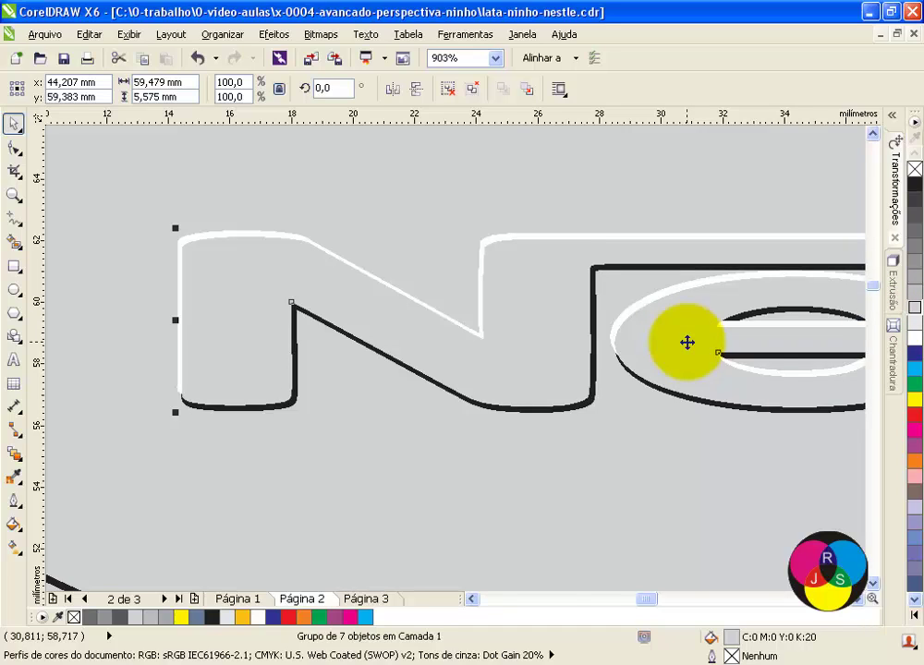
{"action": "scroll", "coordinate": [687, 343], "scroll_direction": "down", "scroll_amount": 2}
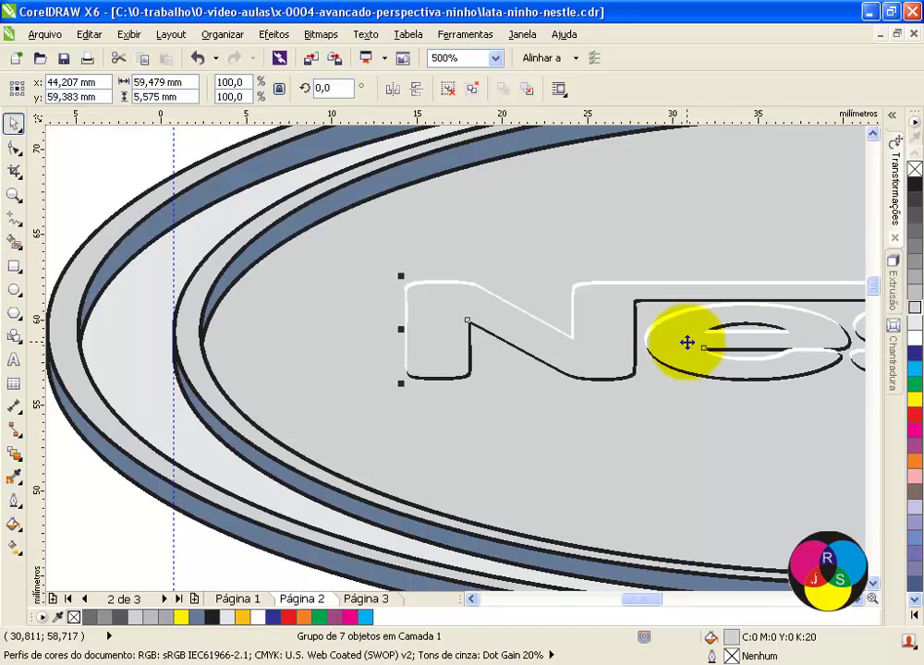
{"action": "scroll", "coordinate": [687, 343], "scroll_direction": "down", "scroll_amount": 1}
{"action": "scroll", "coordinate": [687, 343], "scroll_direction": "down", "scroll_amount": 1}
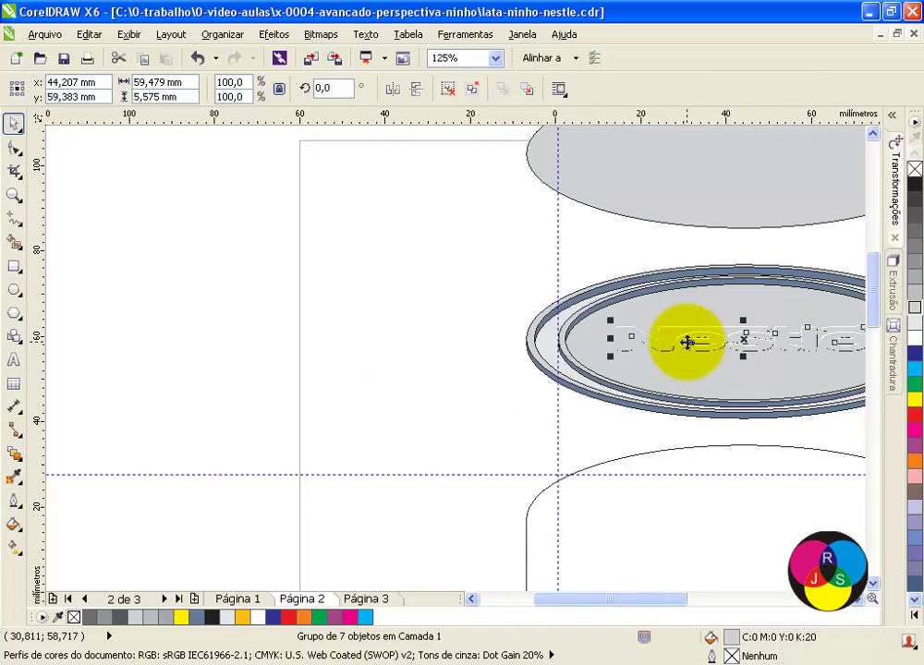
{"action": "scroll", "coordinate": [687, 343], "scroll_direction": "down", "scroll_amount": 2}
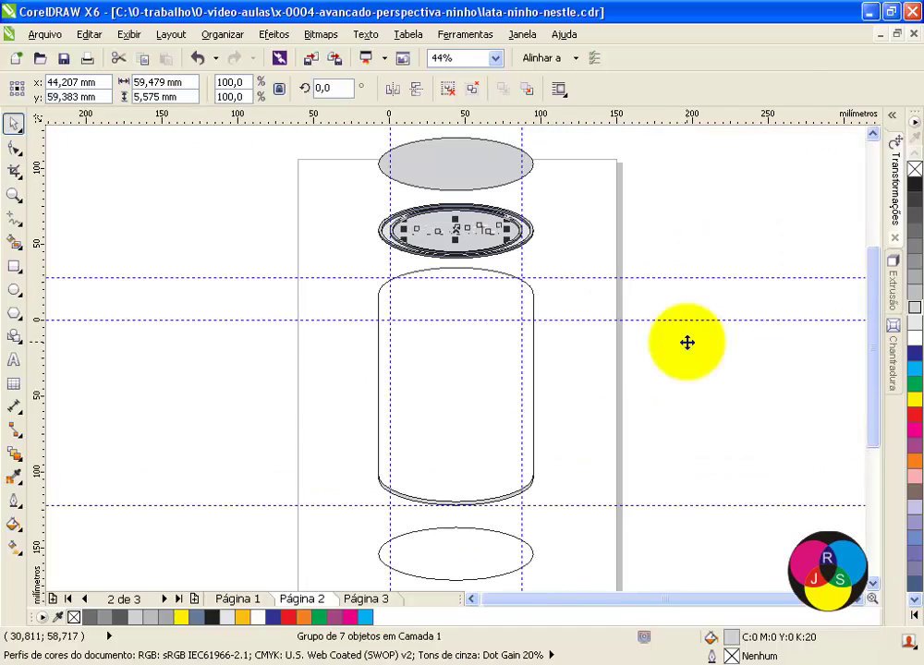
Group all the ringed lid ovals together with the Nestlé lettering.
{"action": "left_click", "coordinate": [14, 195]}
{"action": "left_click_drag", "start_coordinate": [333, 184], "coordinate": [603, 279]}
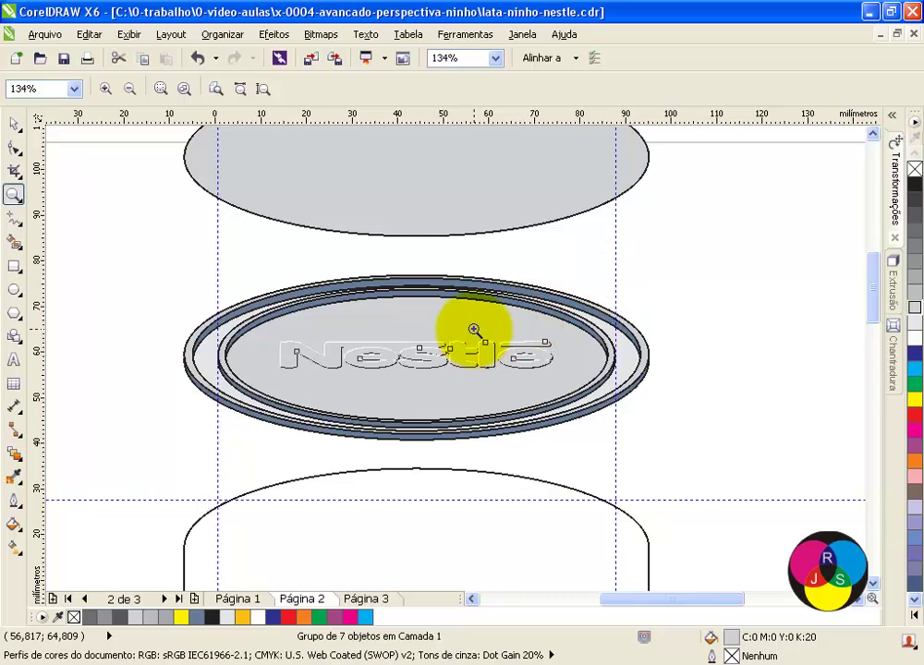
{"action": "key", "text": "space"}
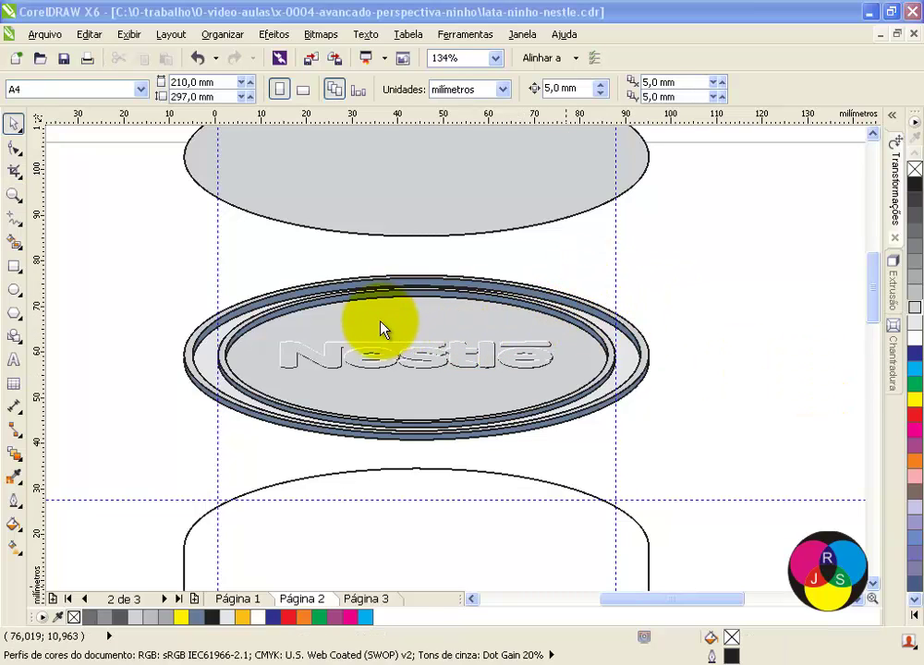
{"action": "left_click", "coordinate": [140, 265]}
{"action": "left_click_drag", "start_coordinate": [135, 274], "coordinate": [664, 441]}
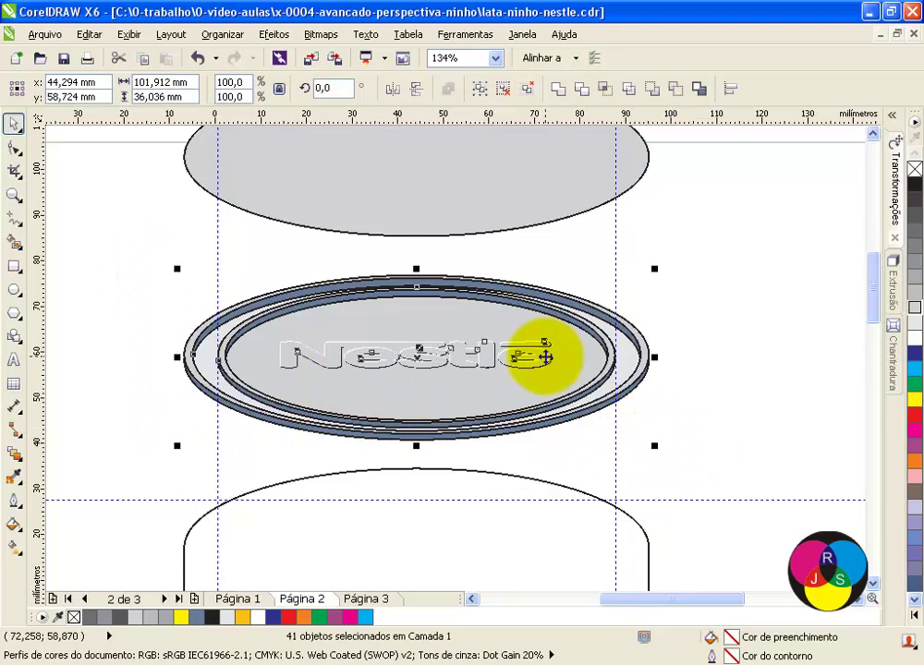
{"action": "key", "text": "ctrl+g"}
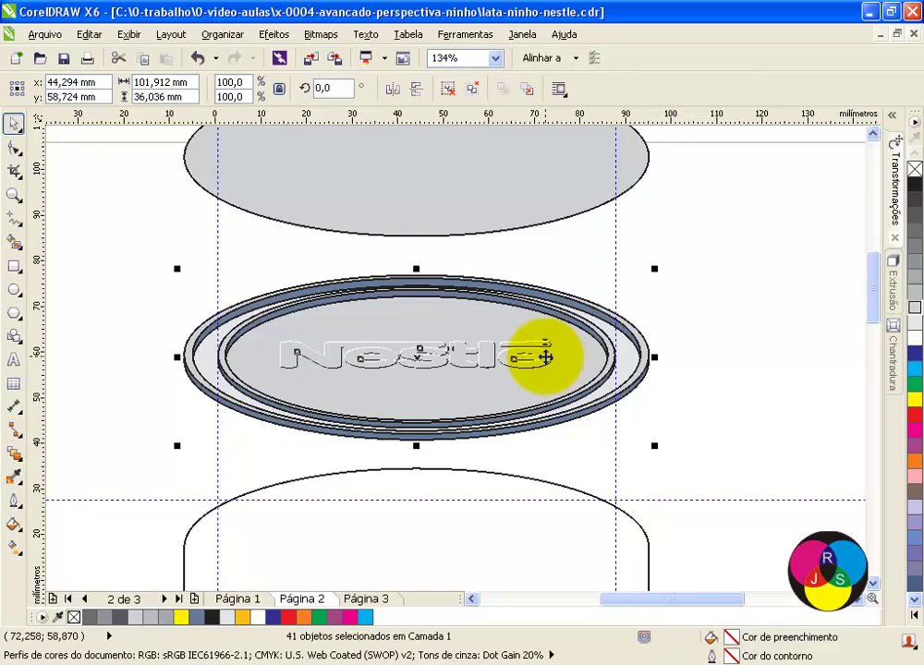
Move the grouped lid straight down 40 mm onto the top of the can body, at y 18.724 mm.
{"action": "key", "text": "Down"}
{"action": "key", "text": "Down"}
{"action": "key", "text": "Down"}
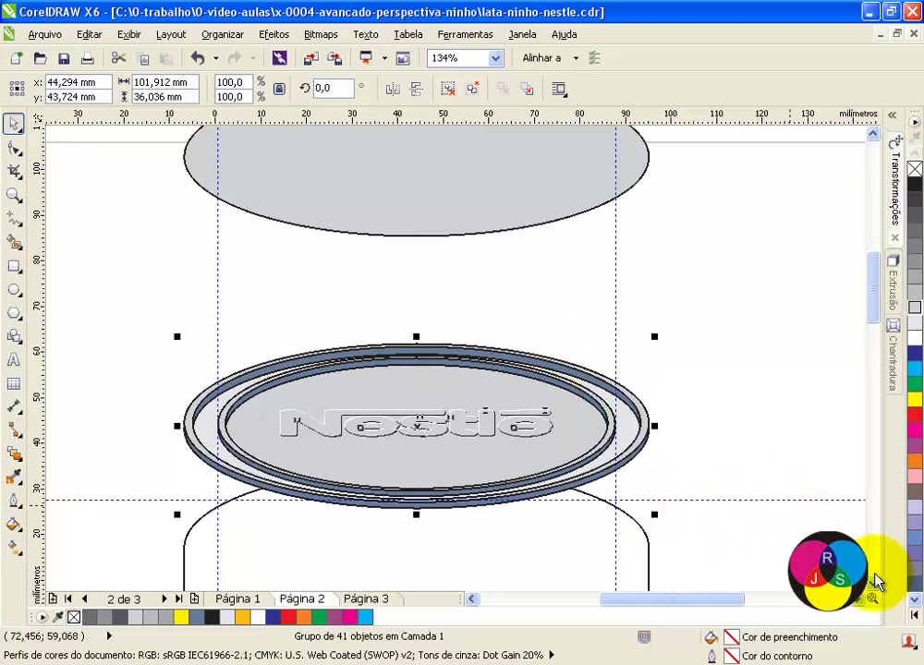
{"action": "scroll", "coordinate": [875, 580], "scroll_direction": "down", "scroll_amount": 5}
{"action": "key", "text": "Down"}
{"action": "key", "text": "Down"}
{"action": "key", "text": "Down"}
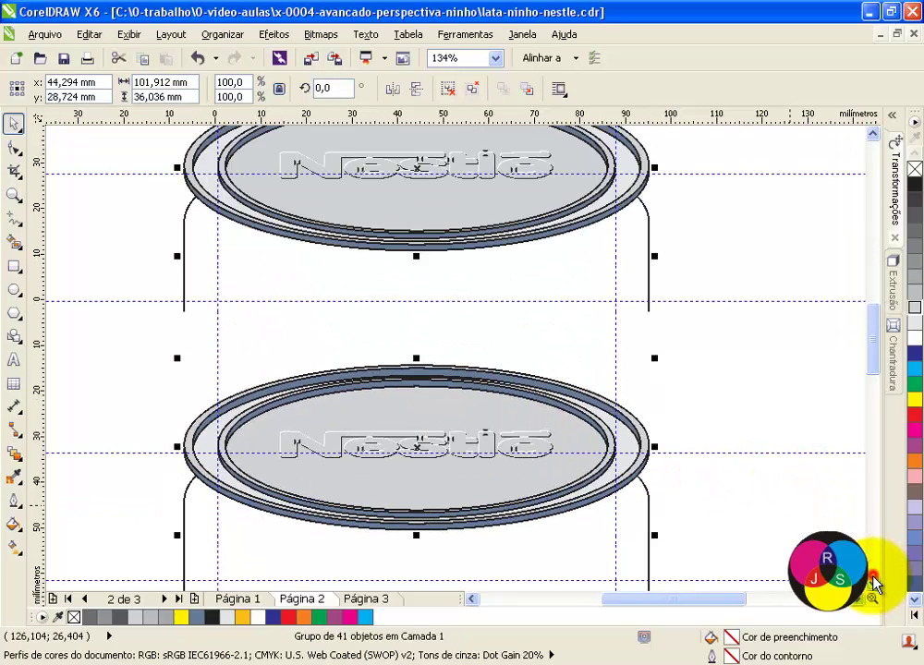
{"action": "key", "text": "Down"}
{"action": "key", "text": "Down"}
{"action": "scroll", "coordinate": [837, 154], "scroll_direction": "up", "scroll_amount": 1}
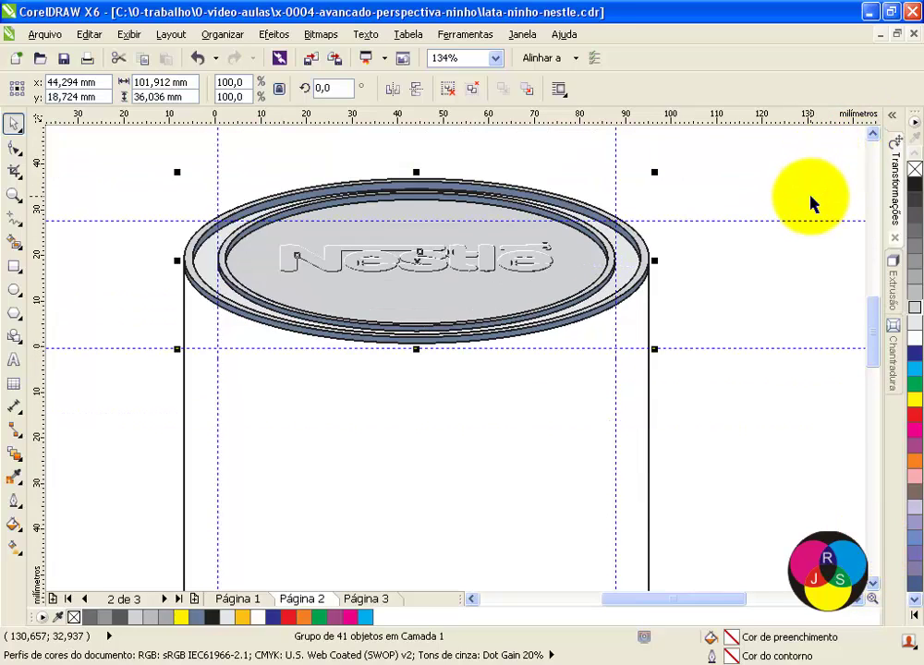
Delete the spare grey oval above the can and the unfilled ellipse below it.
{"action": "scroll", "coordinate": [810, 203], "scroll_direction": "down", "scroll_amount": 3}
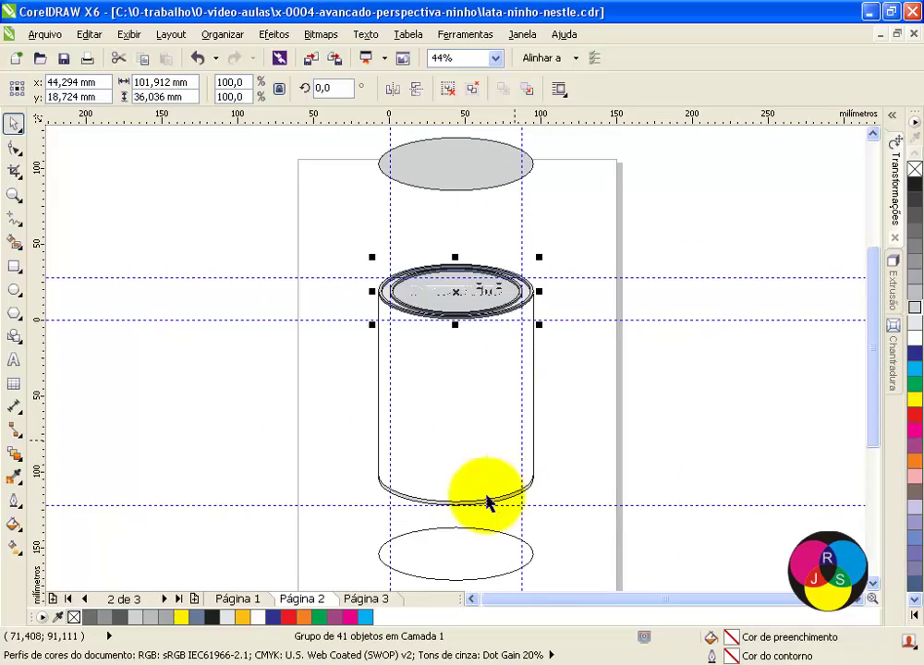
{"action": "left_click", "coordinate": [459, 168]}
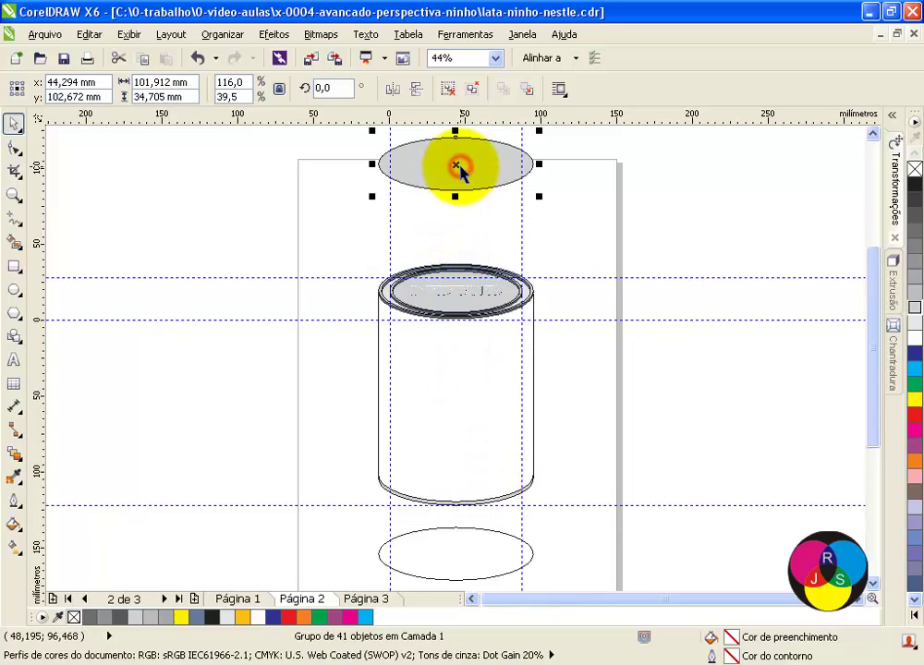
{"action": "left_click_drag", "start_coordinate": [458, 165], "coordinate": [469, 317]}
{"action": "left_click", "coordinate": [466, 531]}
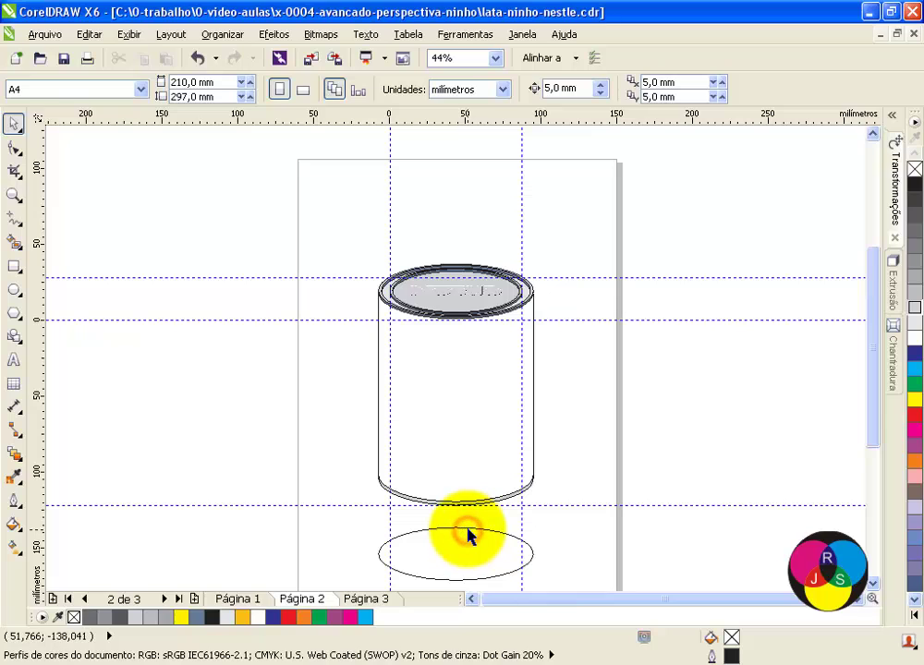
{"action": "left_click", "coordinate": [469, 532]}
{"action": "key", "text": "Delete"}
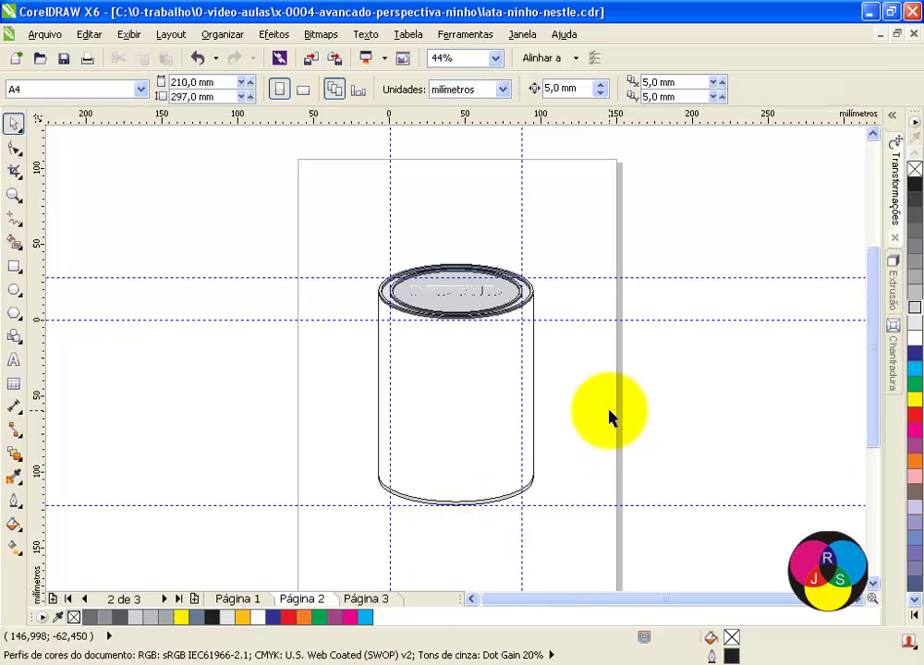
Fill the can body with orange-yellow R254 G192 B19 and deselect it.
{"action": "key", "text": "F4"}
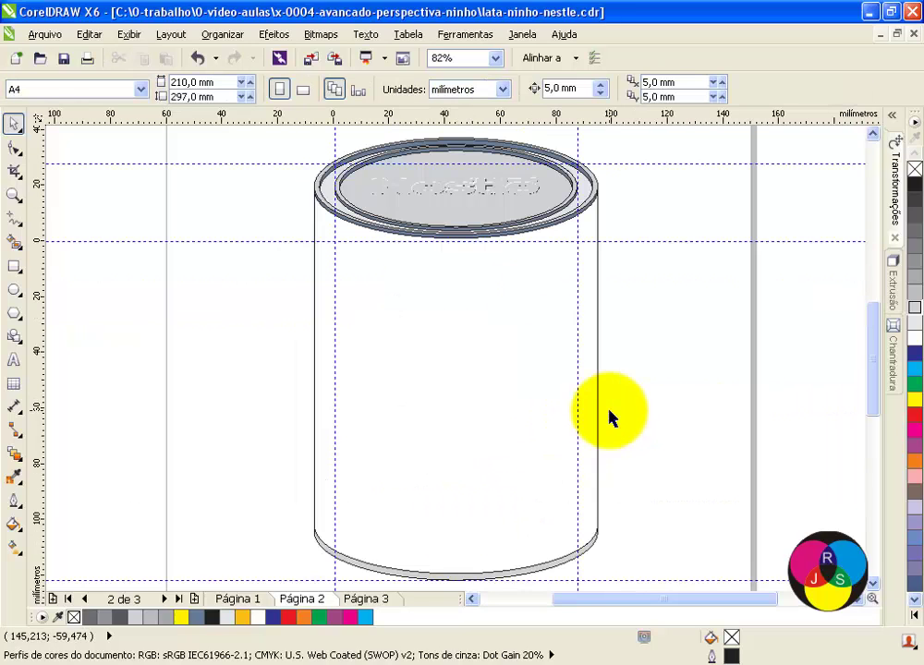
{"action": "left_click", "coordinate": [598, 283]}
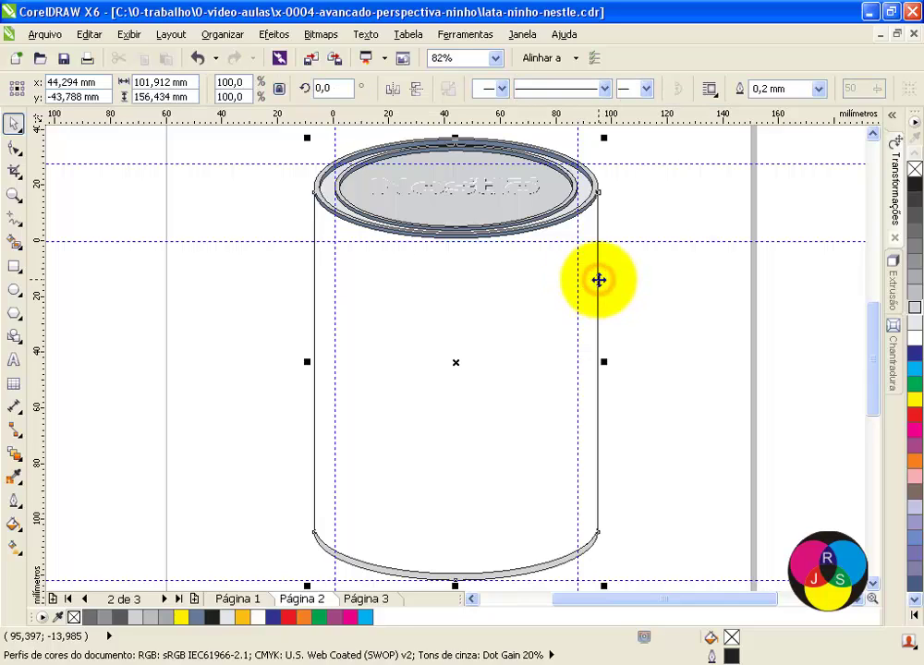
{"action": "left_click", "coordinate": [243, 618]}
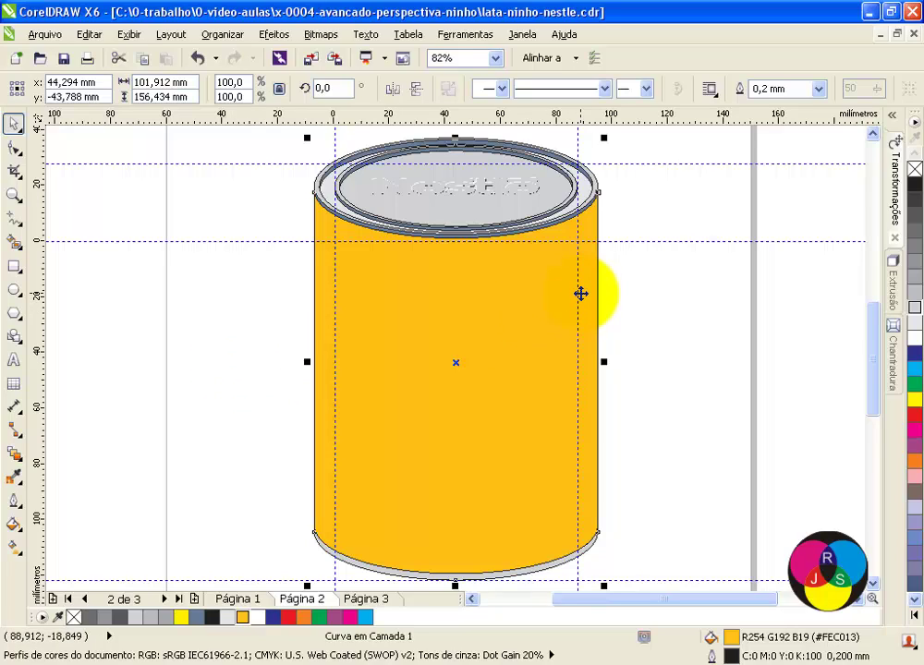
{"action": "left_click", "coordinate": [648, 299]}
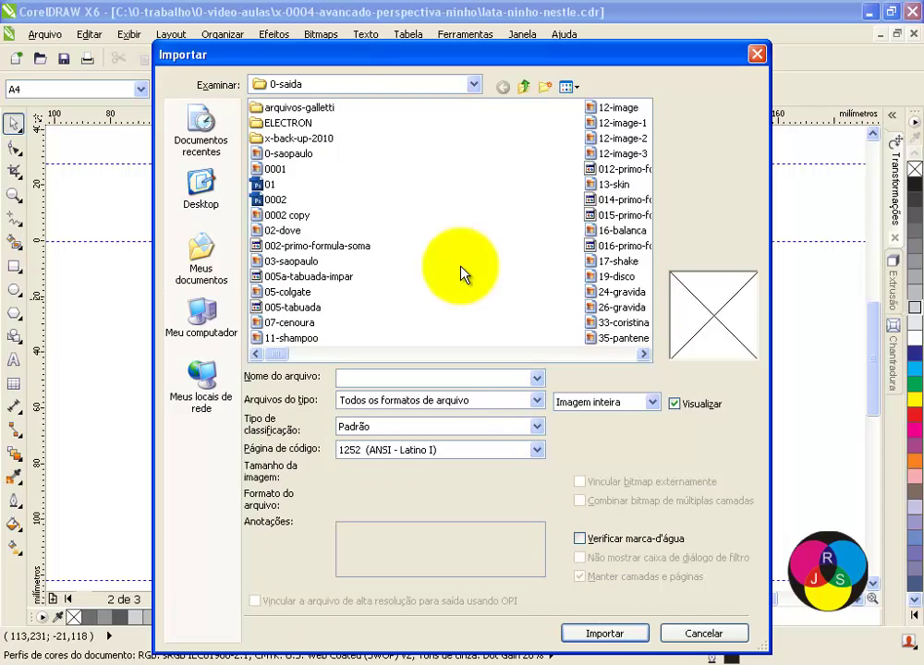
Import the Ninho label image xxx from the x-0004-avancado-perspectiva-ninho folder and place it beside the can.
{"action": "left_click", "coordinate": [323, 89]}
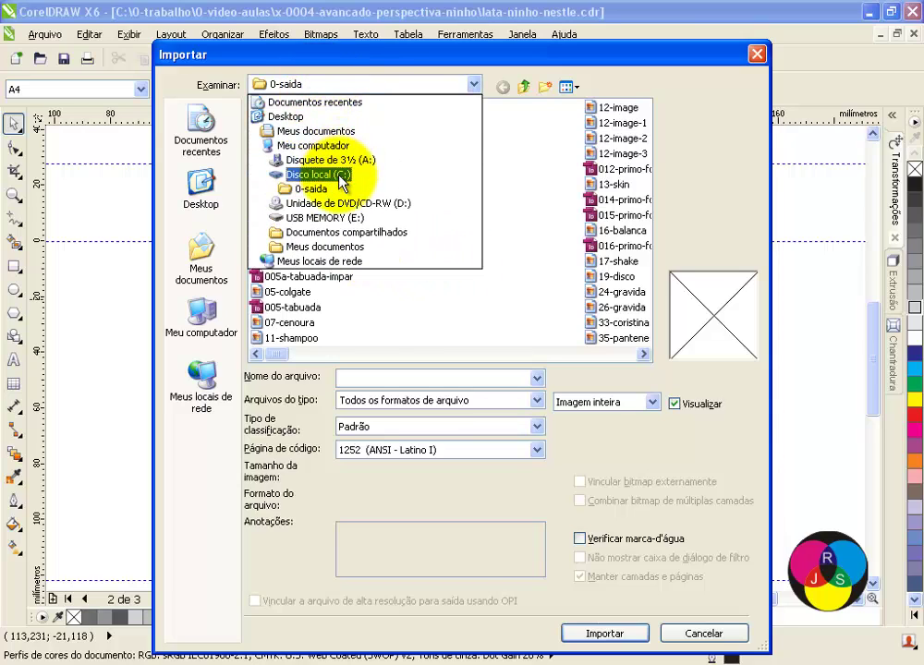
{"action": "left_click", "coordinate": [338, 177]}
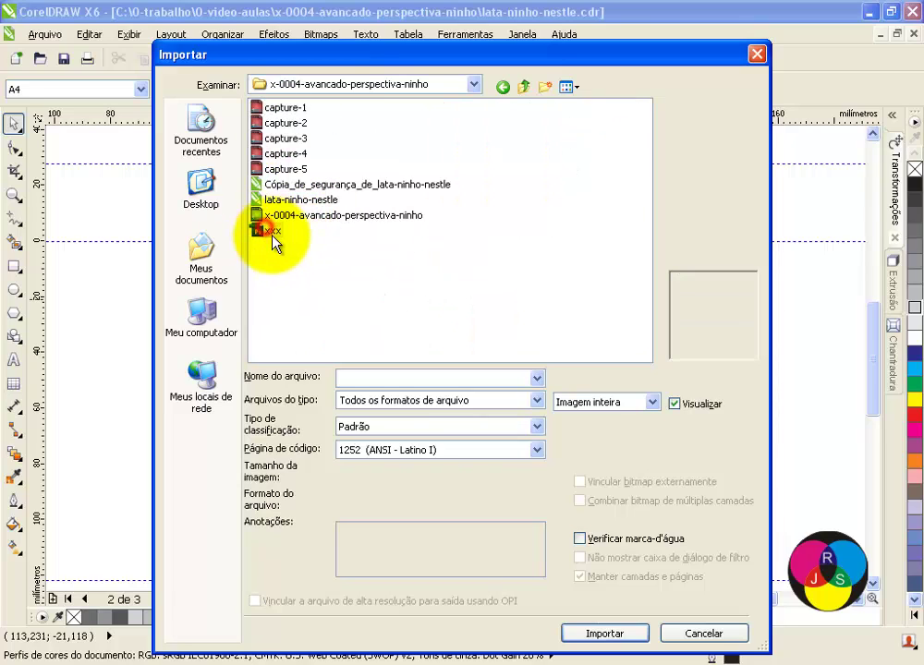
{"action": "left_click", "coordinate": [270, 230]}
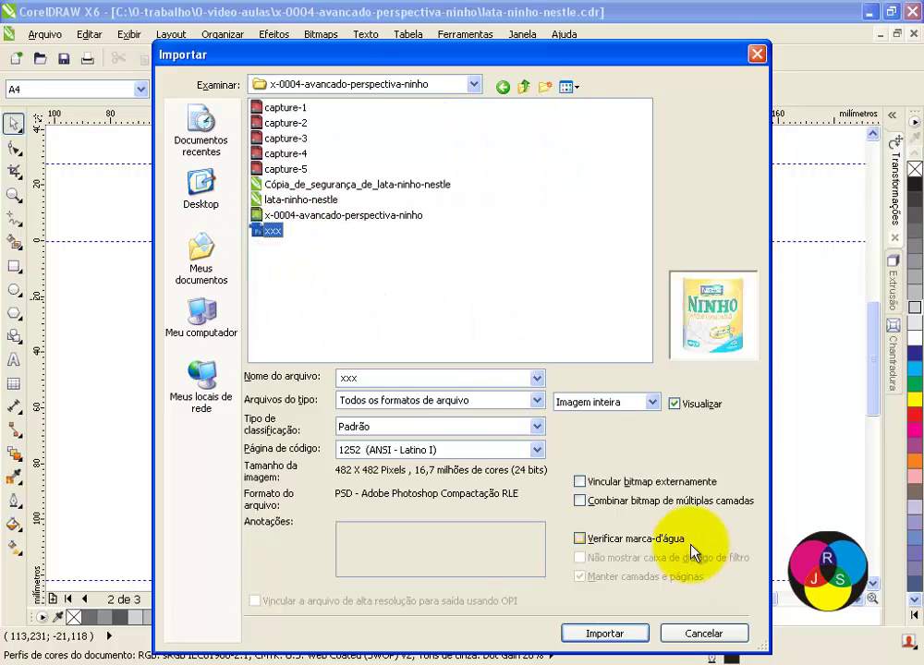
{"action": "left_click", "coordinate": [605, 634]}
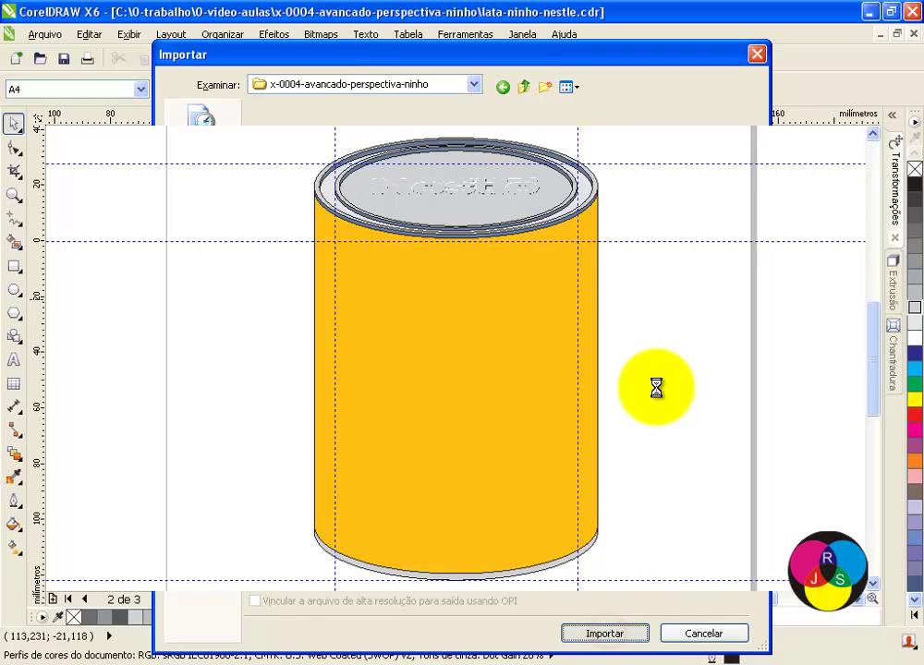
{"action": "left_click", "coordinate": [658, 317]}
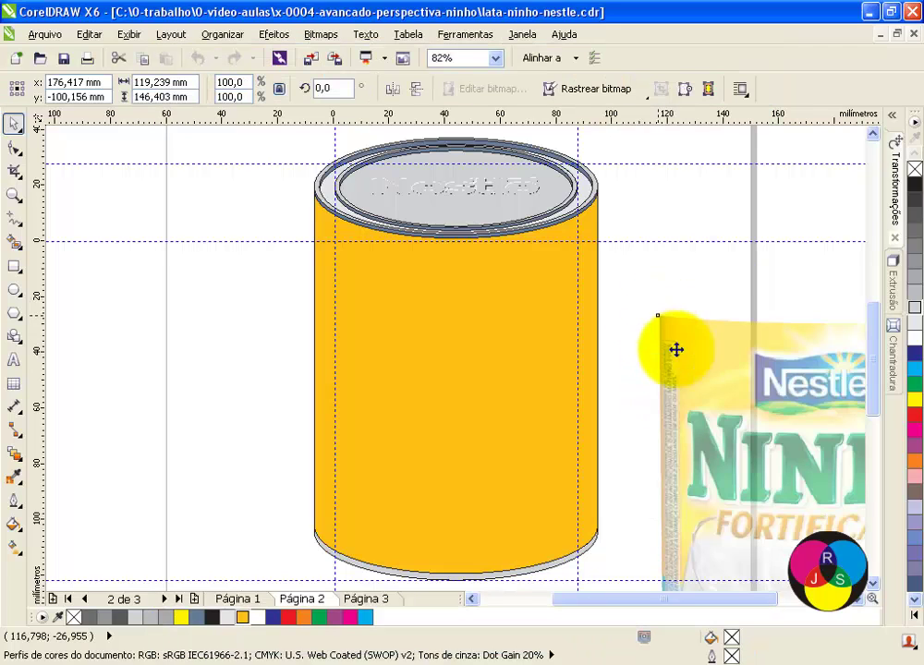
Scale the Ninho label image to about 81% and fit it over the front of the can body.
{"action": "left_click_drag", "start_coordinate": [709, 378], "coordinate": [487, 280]}
{"action": "left_click_drag", "start_coordinate": [768, 206], "coordinate": [697, 295]}
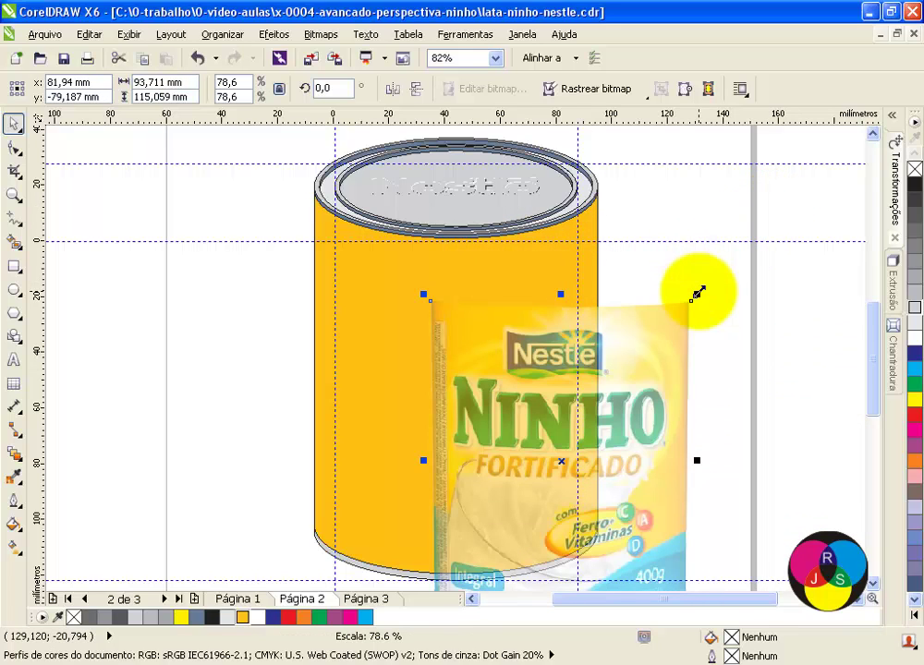
{"action": "left_click_drag", "start_coordinate": [664, 367], "coordinate": [548, 310]}
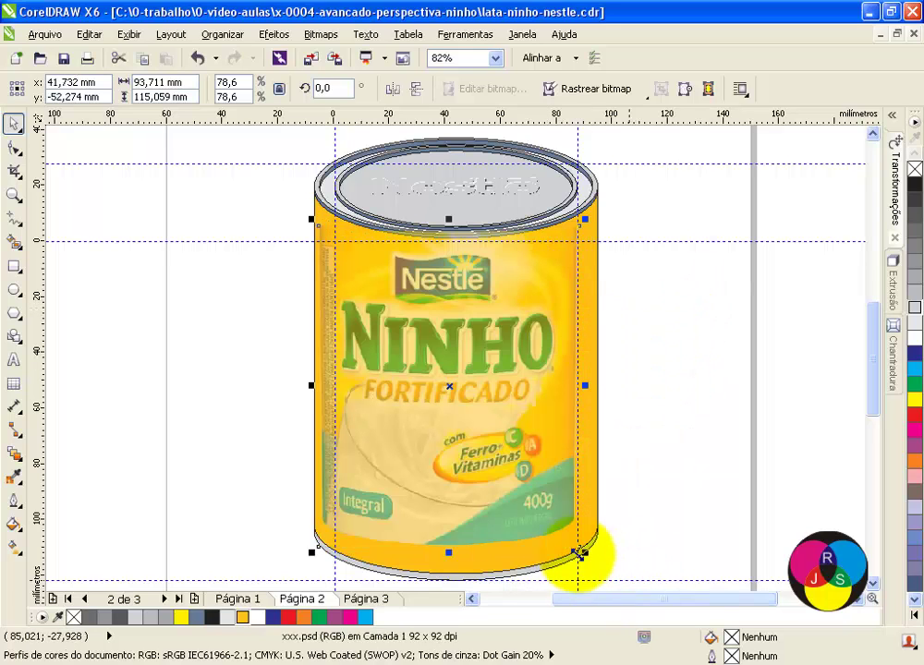
{"action": "left_click_drag", "start_coordinate": [584, 552], "coordinate": [592, 561]}
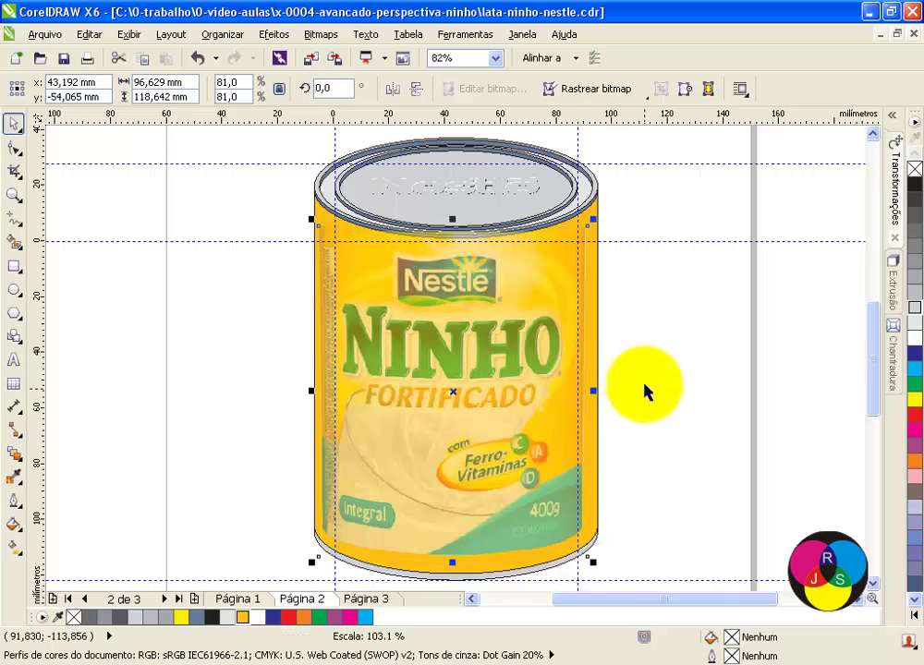
{"action": "left_click_drag", "start_coordinate": [479, 443], "coordinate": [495, 434]}
{"action": "mouse_move", "coordinate": [599, 391]}
{"action": "left_mouse_down"}
{"action": "mouse_move", "coordinate": [599, 407]}
{"action": "mouse_move", "coordinate": [602, 391]}
{"action": "mouse_move", "coordinate": [590, 389]}
{"action": "left_mouse_up"}
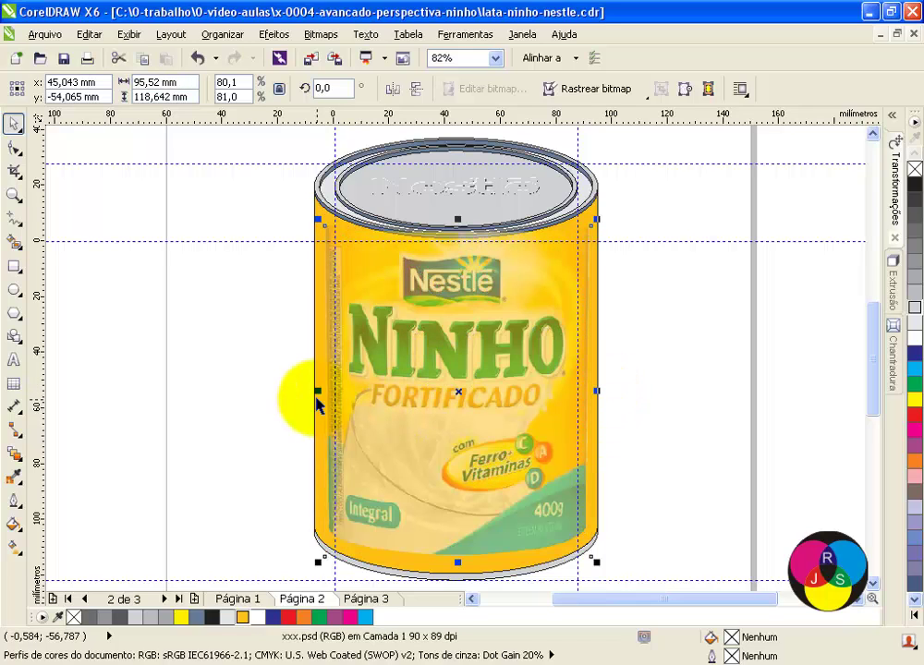
{"action": "left_click", "coordinate": [659, 301]}
{"action": "scroll", "coordinate": [659, 301], "scroll_direction": "down", "scroll_amount": 2}
{"action": "scroll", "coordinate": [660, 301], "scroll_direction": "up", "scroll_amount": 2}
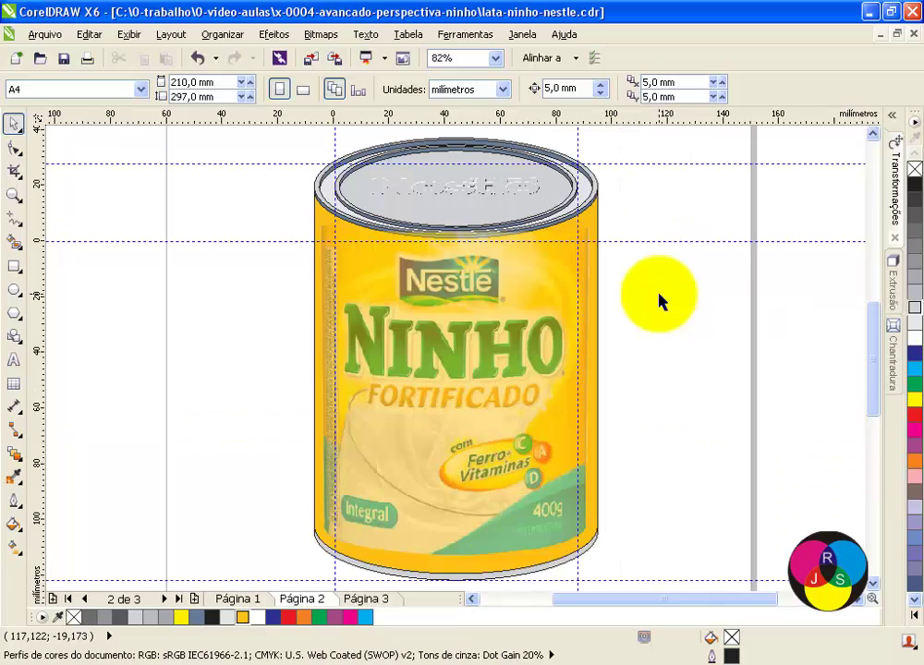
Shift the grey Nestlé lettering on the lid to about x 44.13, y 19.63 mm to deepen its dark edge.
{"action": "left_click", "coordinate": [14, 194]}
{"action": "left_click_drag", "start_coordinate": [286, 134], "coordinate": [678, 268]}
{"action": "left_click_drag", "start_coordinate": [197, 262], "coordinate": [597, 384]}
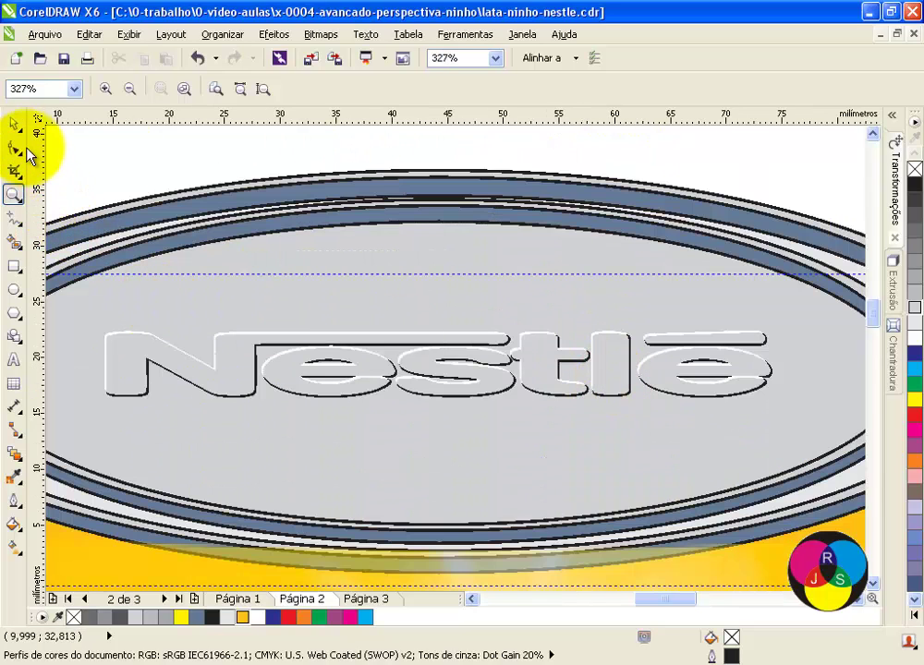
{"action": "left_click", "coordinate": [14, 123]}
{"action": "left_click", "coordinate": [123, 370]}
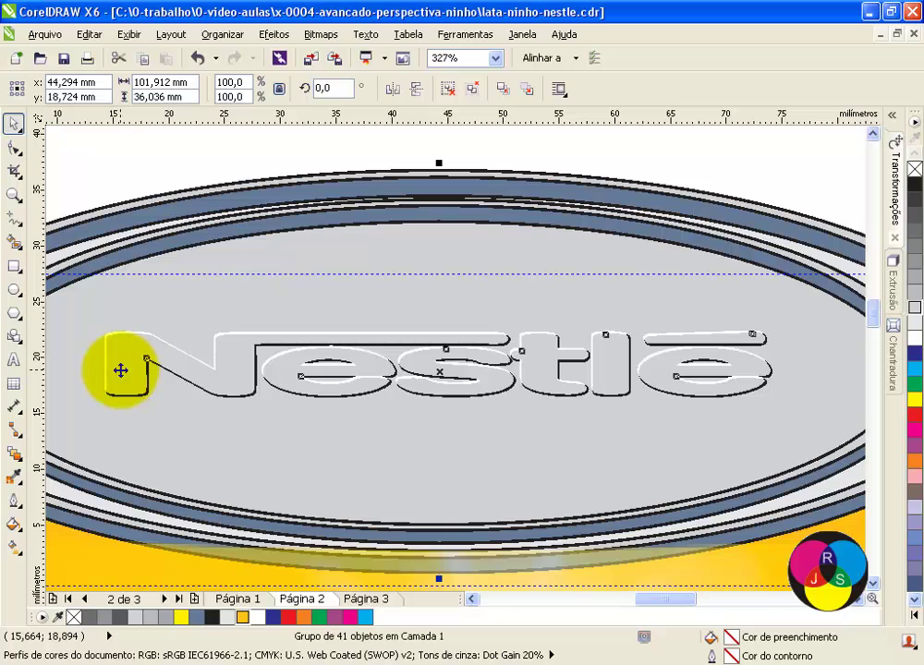
{"action": "mouse_move", "coordinate": [123, 370]}
{"action": "left_mouse_down"}
{"action": "mouse_move", "coordinate": [124, 356]}
{"action": "mouse_move", "coordinate": [119, 381]}
{"action": "mouse_move", "coordinate": [127, 382]}
{"action": "mouse_move", "coordinate": [124, 363]}
{"action": "mouse_move", "coordinate": [127, 383]}
{"action": "left_mouse_up"}
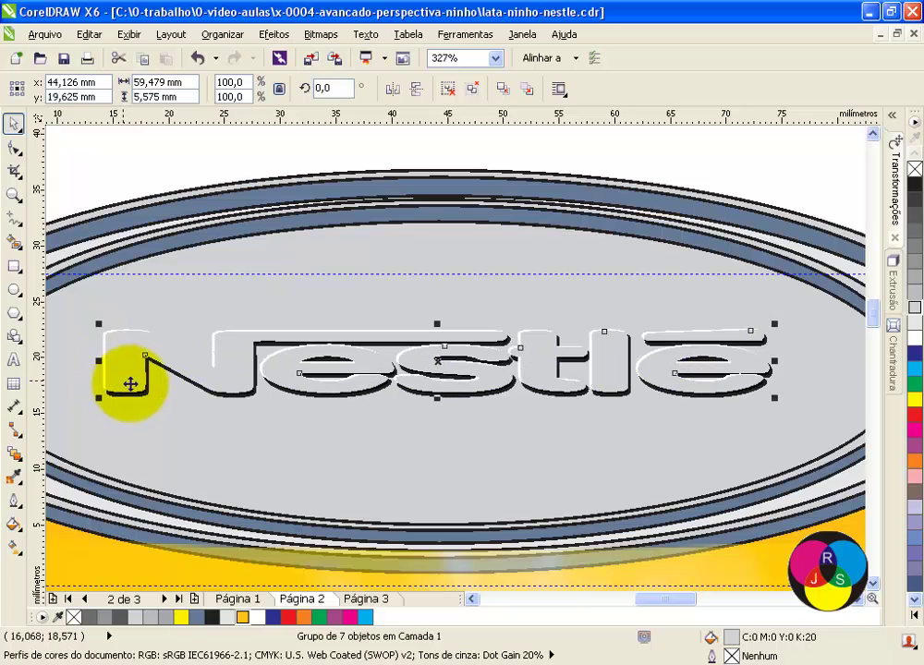
{"action": "left_click_drag", "start_coordinate": [185, 417], "coordinate": [231, 418]}
{"action": "left_click", "coordinate": [666, 315]}
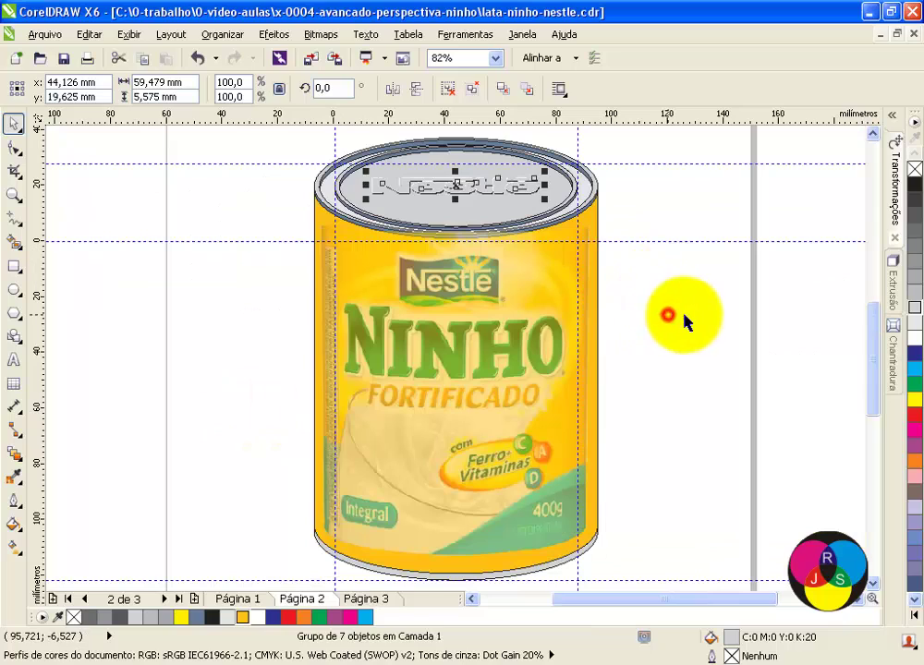
Preview the assembled can in full-screen view.
{"action": "left_click", "coordinate": [14, 195]}
{"action": "left_click", "coordinate": [128, 34]}
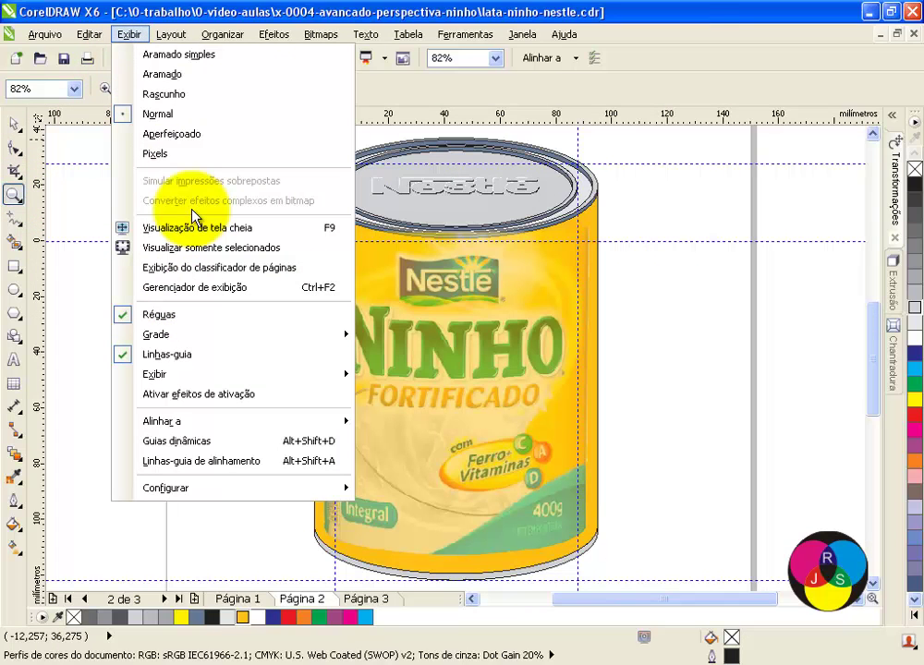
{"action": "left_click", "coordinate": [191, 231]}
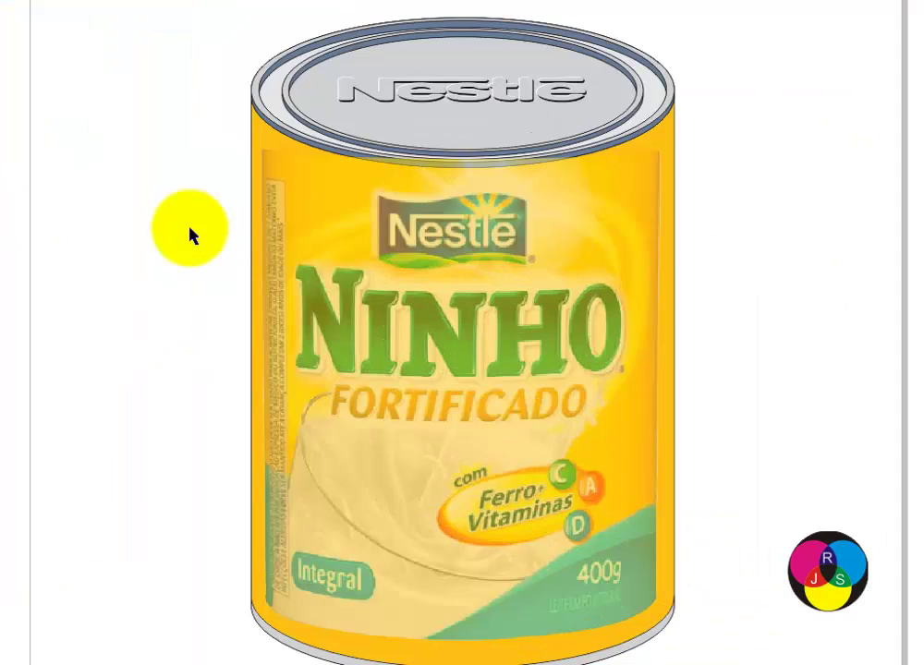